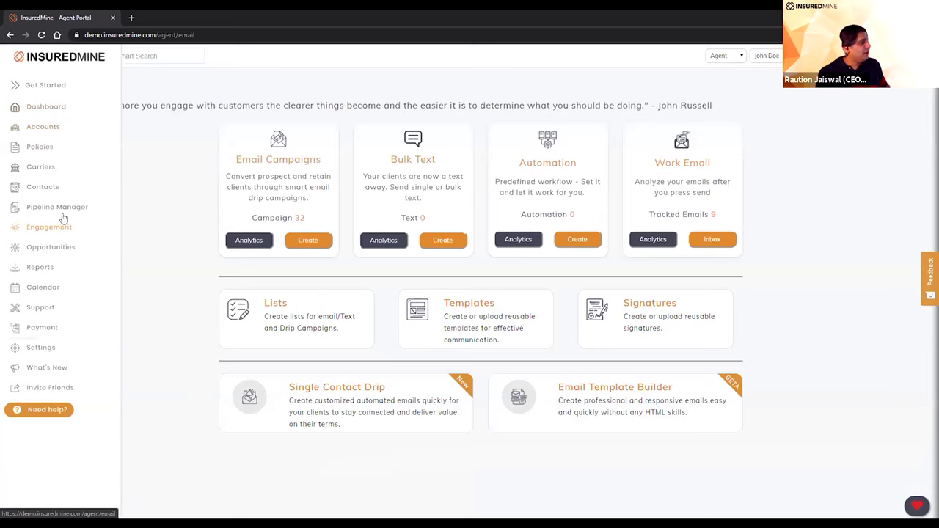
- Open the Pipeline Manager and look through the list of available pipelines, staying on the Dealboard
left_click(64, 208)
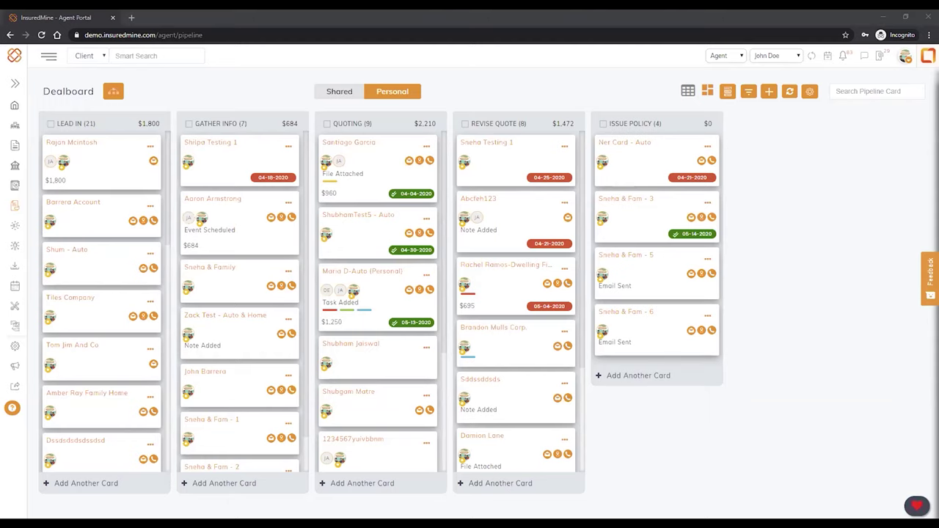
left_click(108, 96)
scroll(156, 194, "down", 1)
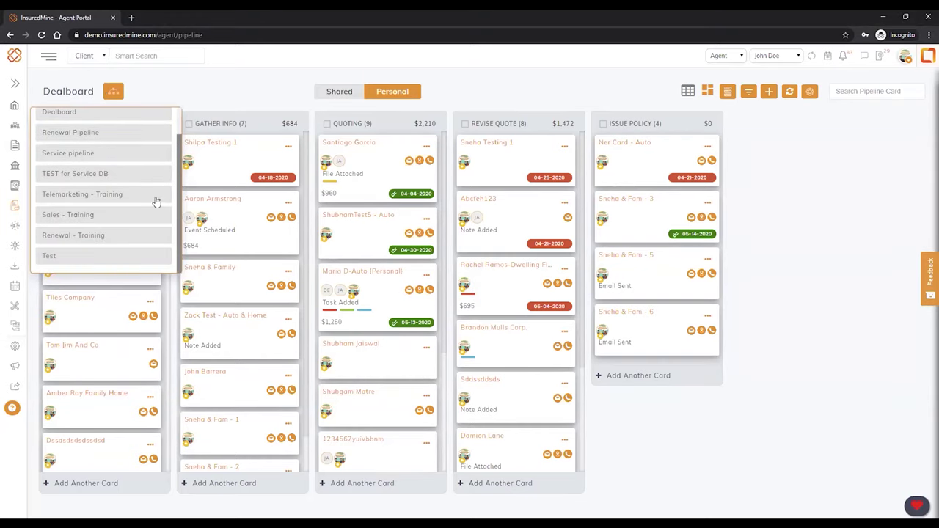
scroll(129, 155, "up", 1)
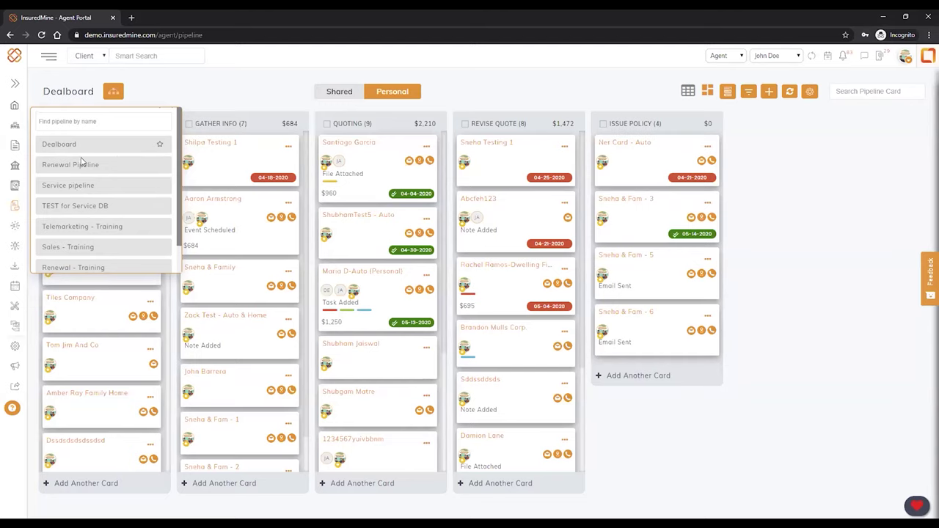
left_click(211, 88)
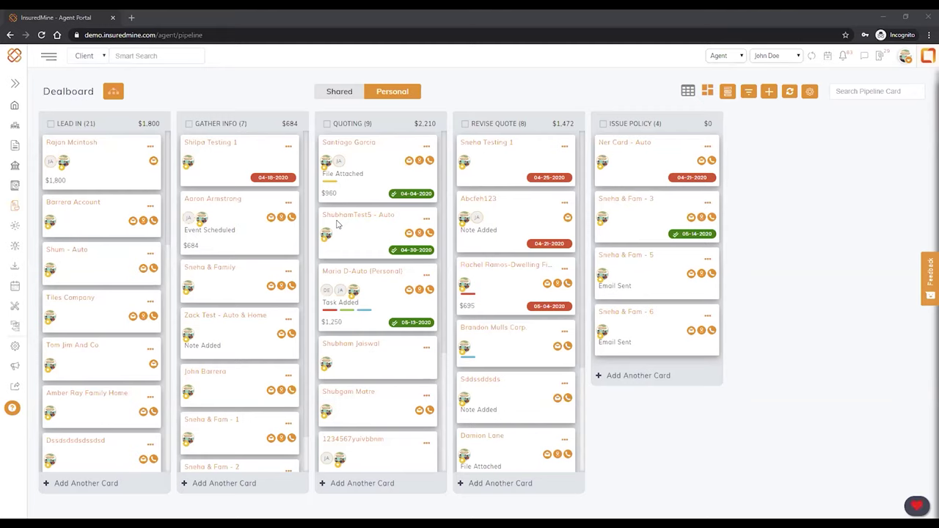
- Open the Dealboard's deal charts and apply the 04/14/2020 - 05/14/2020 date range to the Deal Conversion chart
left_click(809, 93)
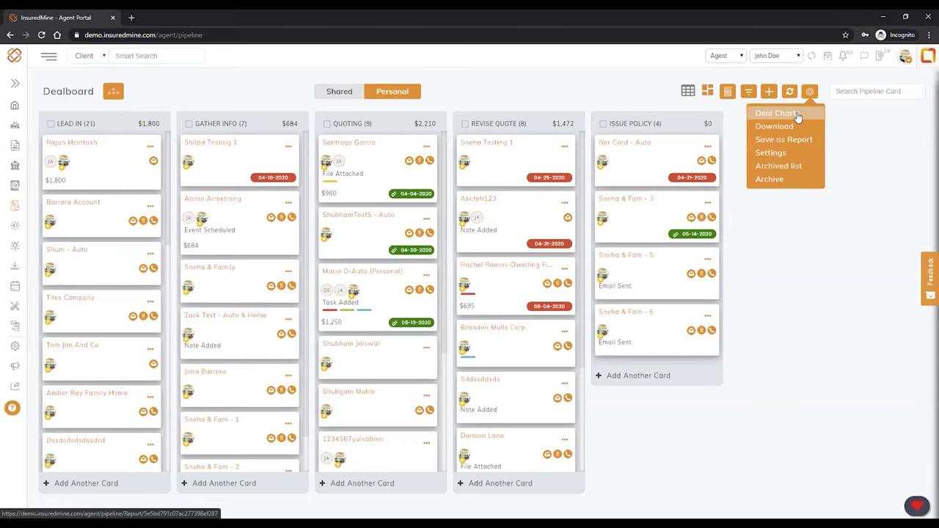
left_click(797, 114)
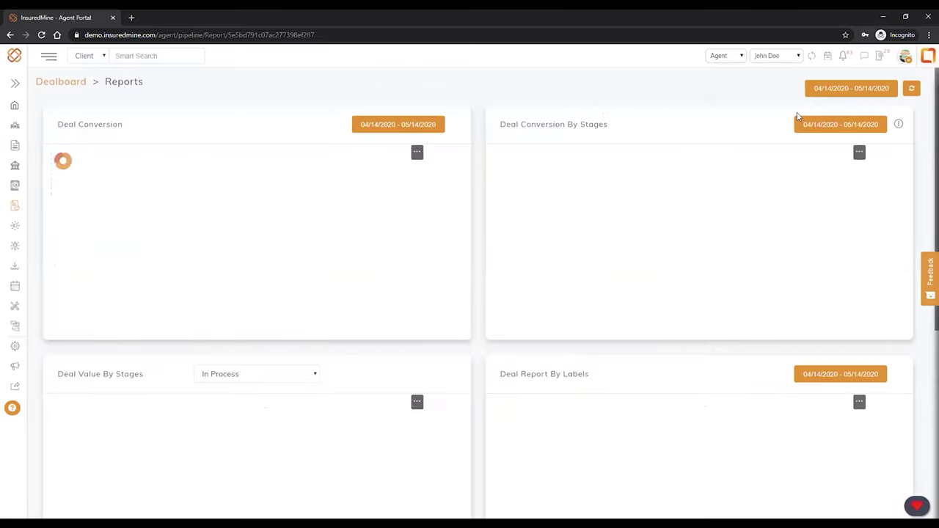
left_click(432, 128)
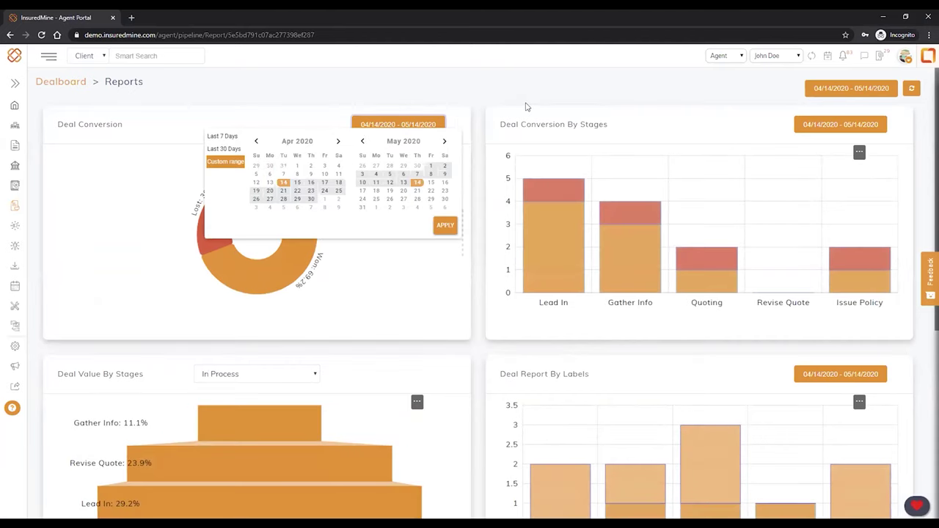
left_click(445, 224)
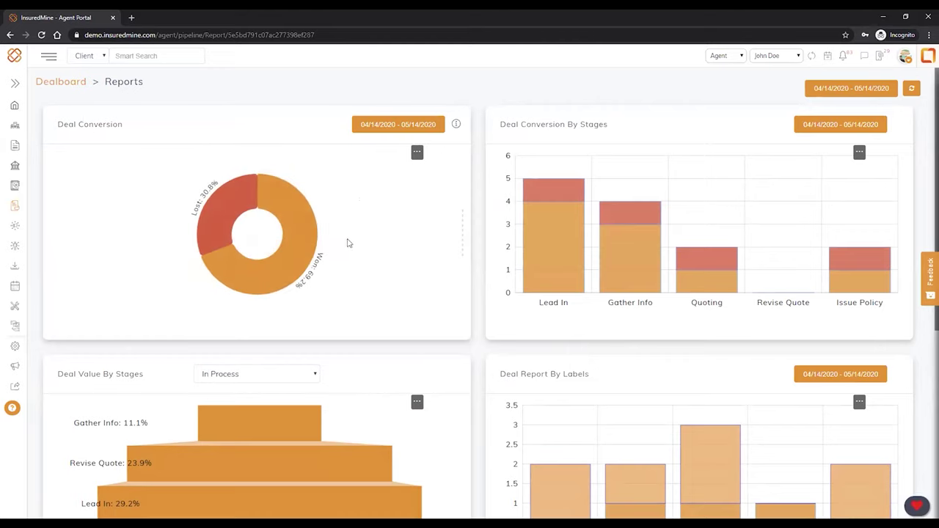
- Inspect the lists of won deals and lost deals behind the Deal Conversion chart
scroll(336, 264, "down", 3)
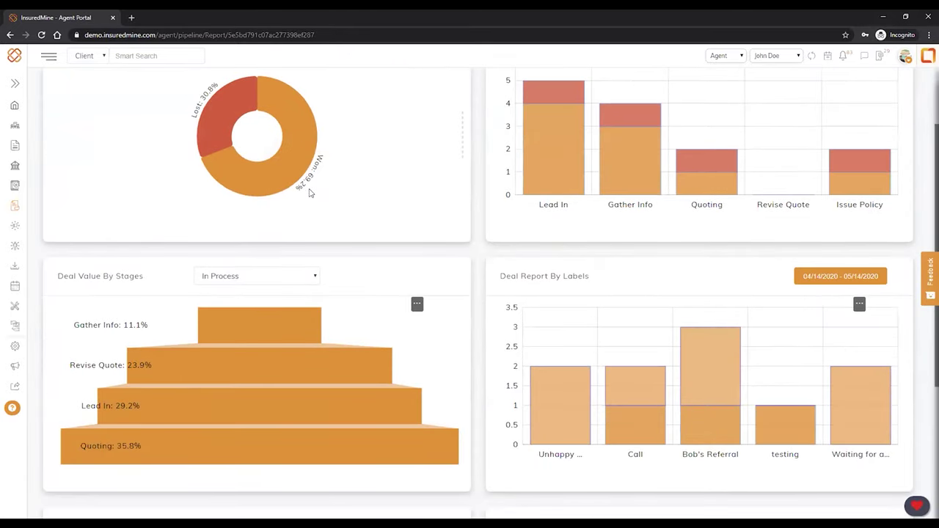
scroll(304, 205, "up", 3)
mouse_move(285, 251)
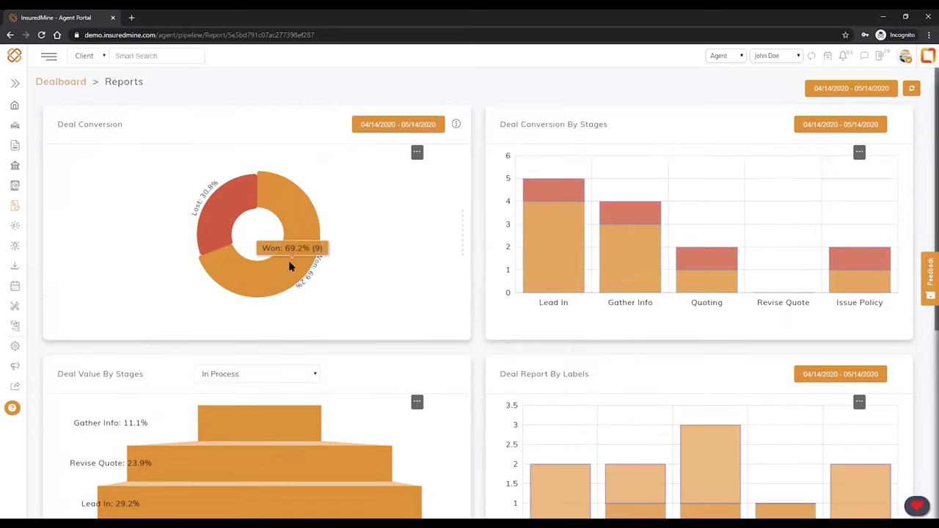
left_click(289, 266)
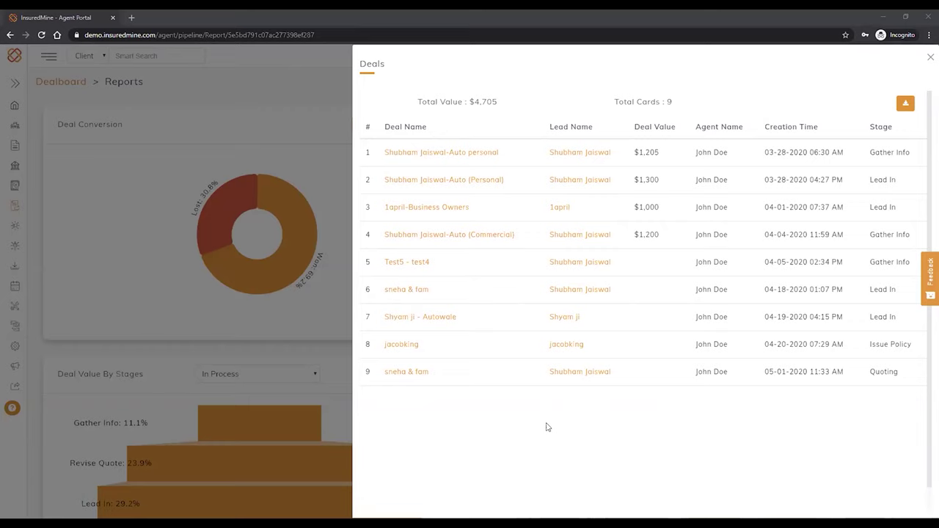
left_click(303, 234)
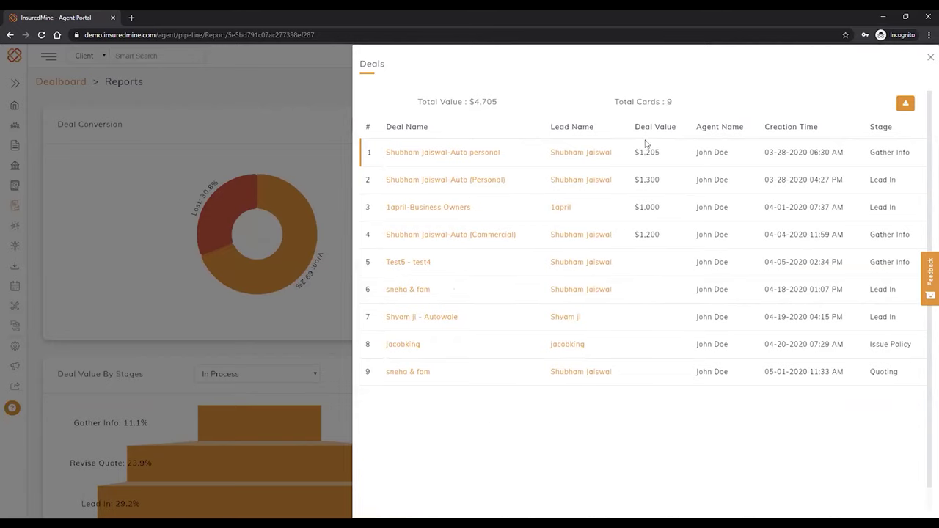
left_click(928, 59)
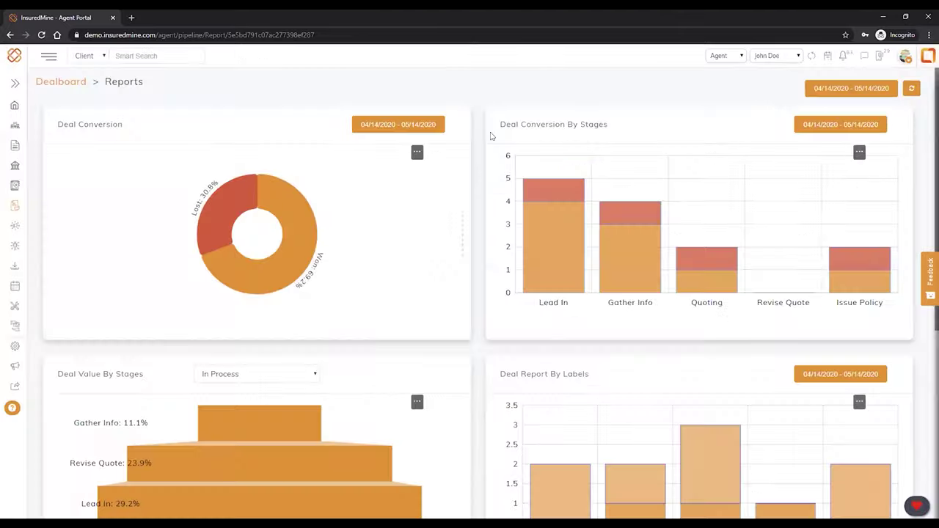
left_click(226, 192)
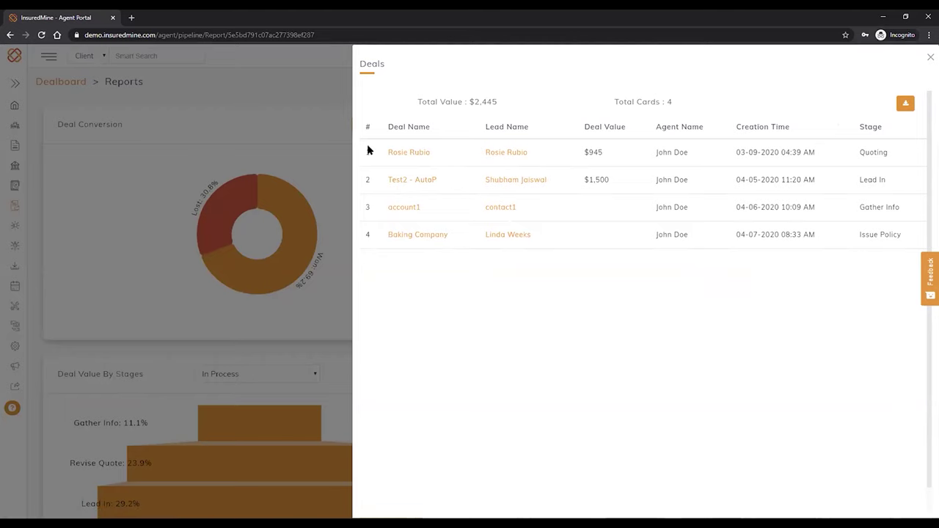
left_click(289, 96)
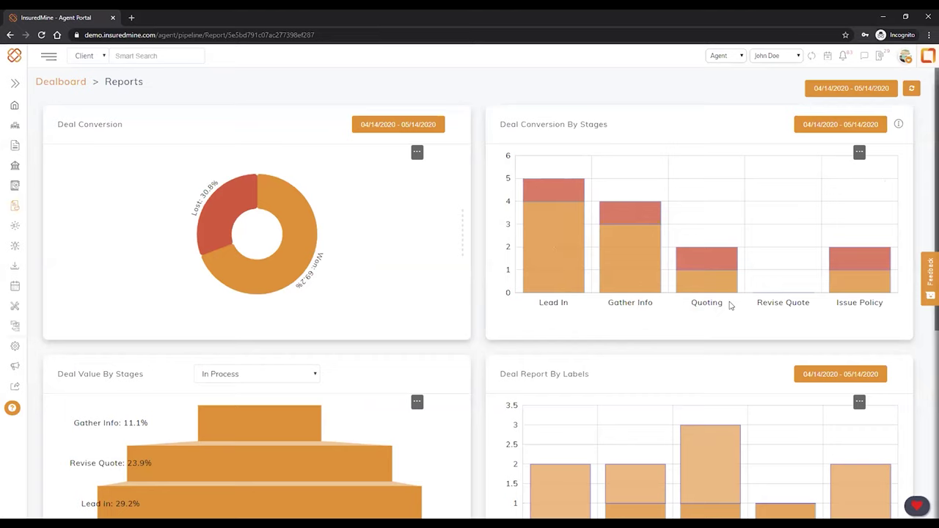
- Check the won and lost counts for each stage in the Deal Conversion By Stages chart
mouse_move(556, 179)
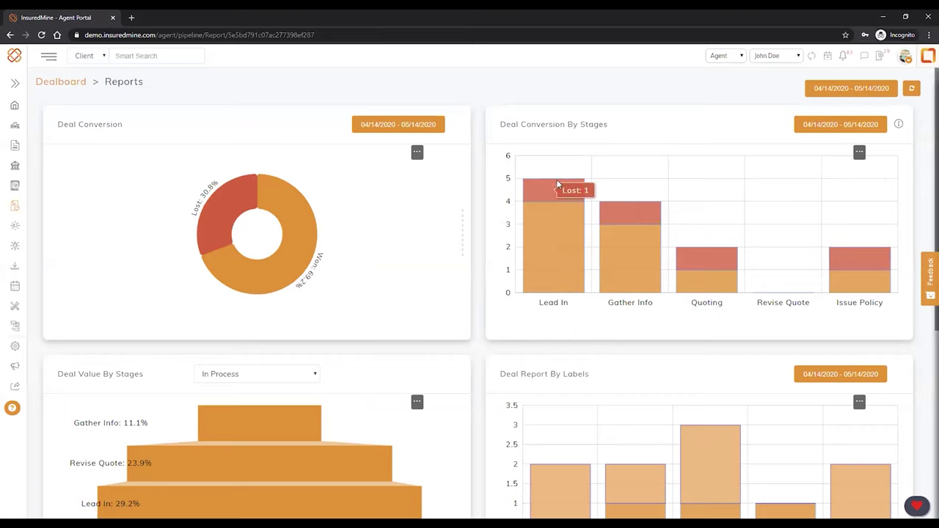
mouse_move(656, 213)
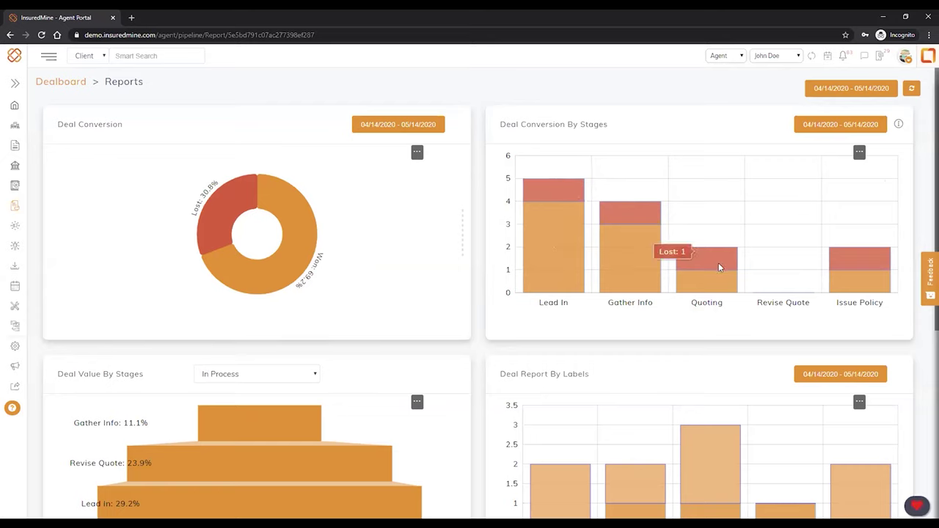
mouse_move(726, 272)
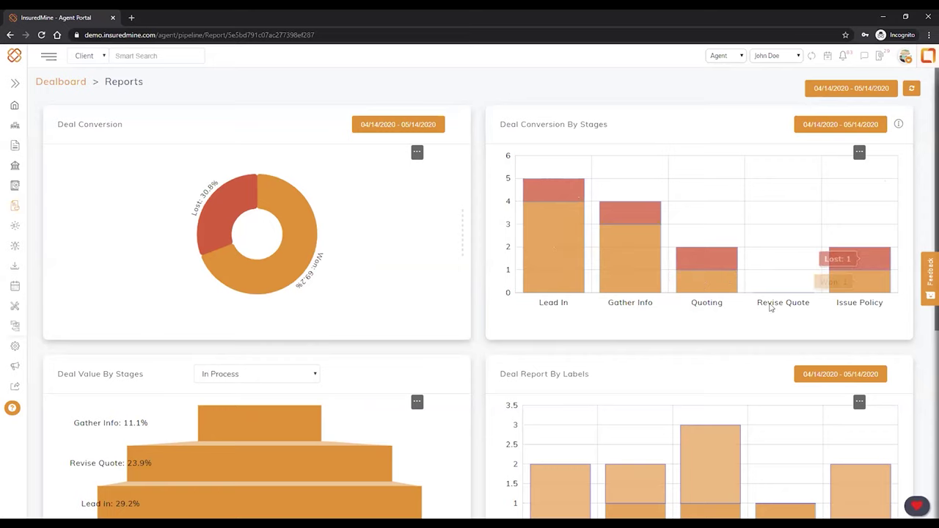
mouse_move(627, 281)
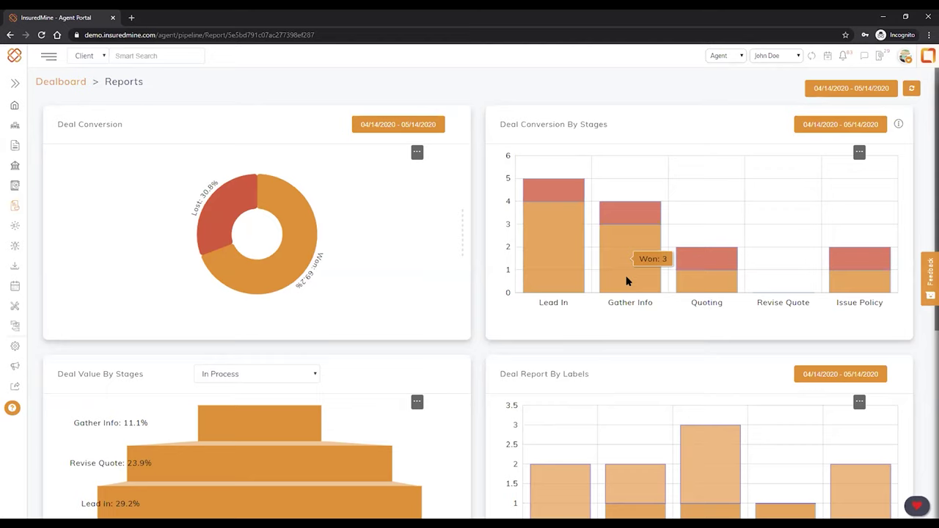
- Review the Deal Value By Stages, Deal Report By Labels and Deals Activities Effort charts
scroll(562, 157, "down", 3)
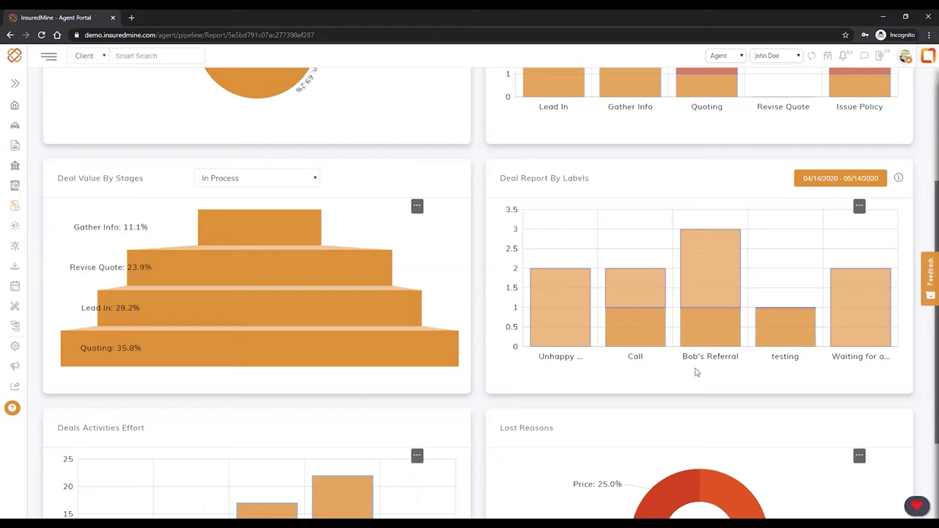
scroll(696, 372, "down", 2)
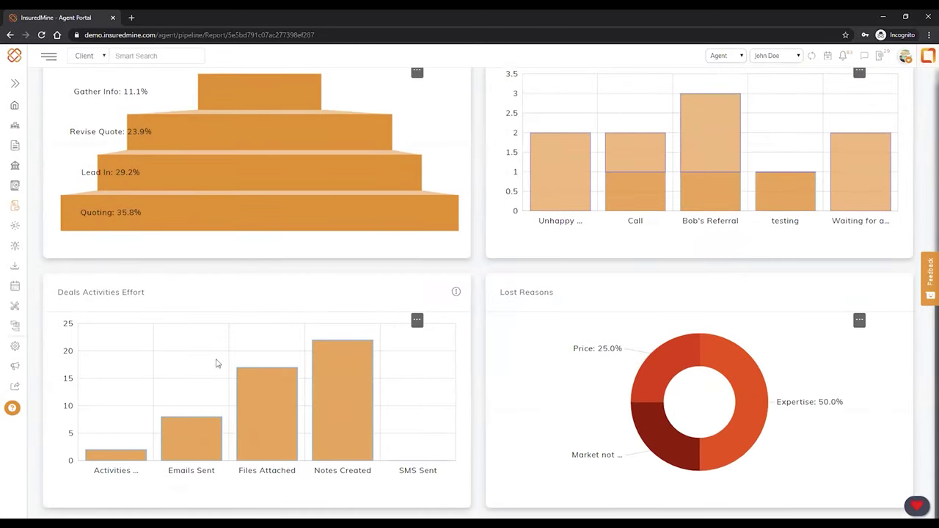
triple_click(140, 292)
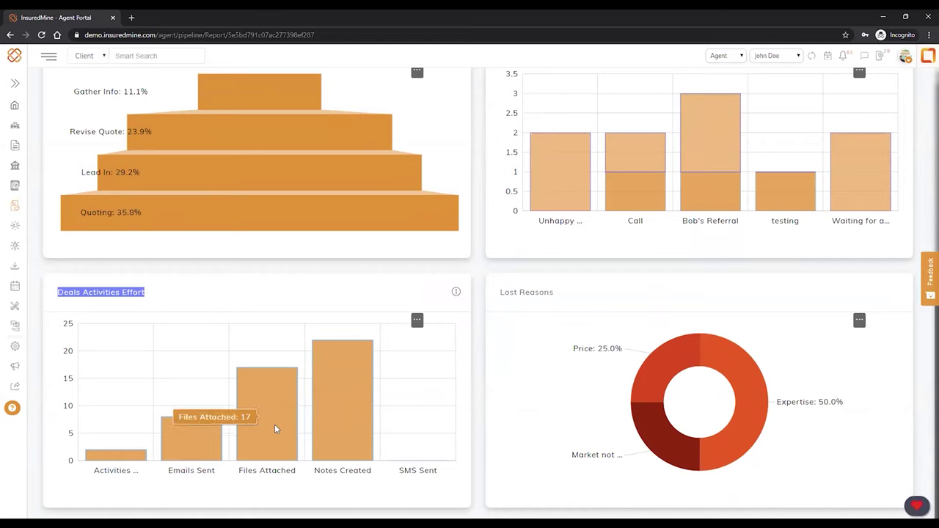
left_click(341, 368)
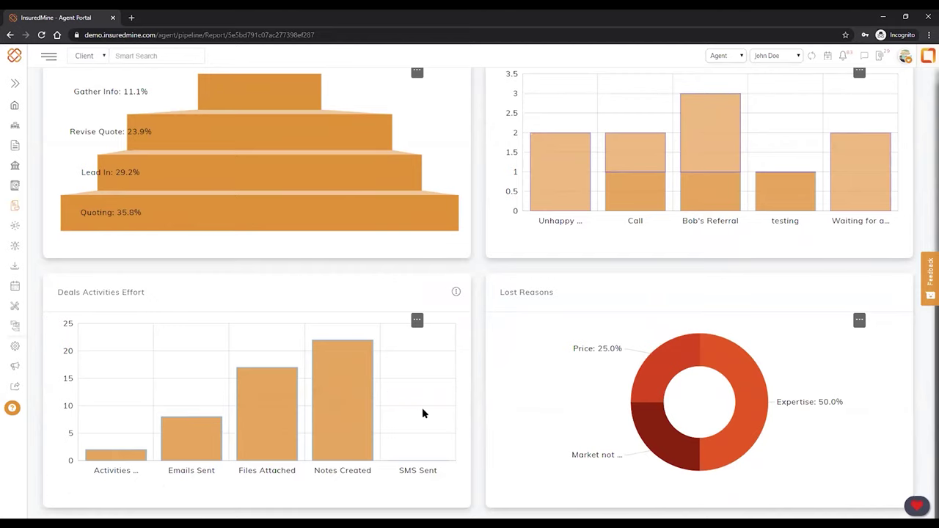
scroll(420, 490, "up", 2)
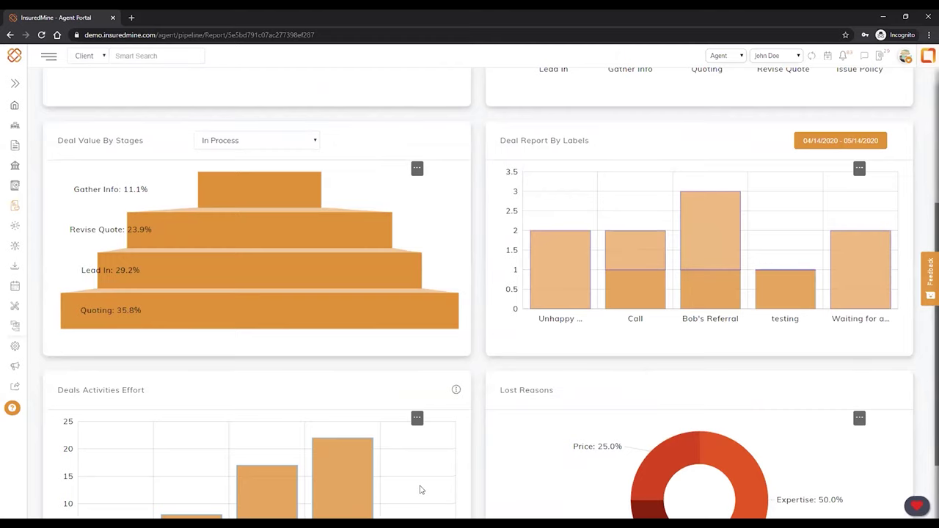
scroll(465, 444, "up", 2)
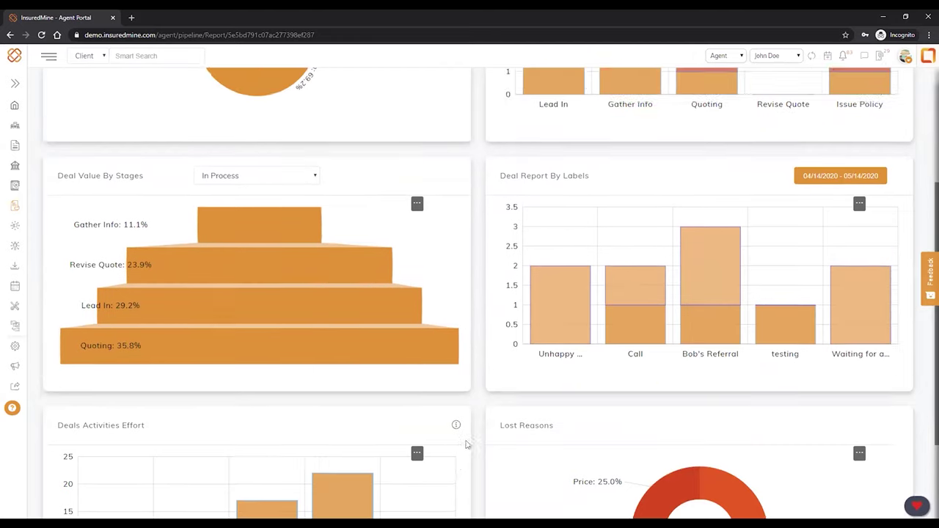
- Examine the share of each reason in the Lost Reasons chart
scroll(444, 437, "down", 4)
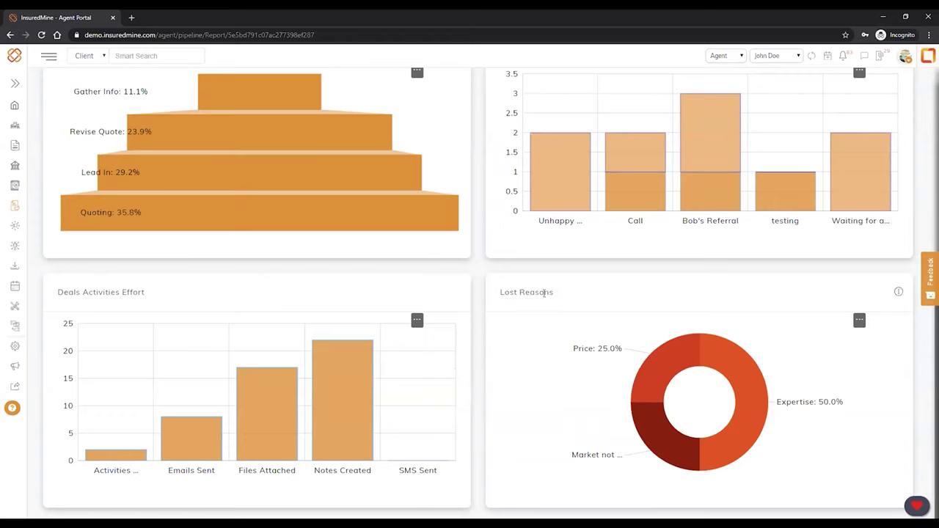
left_click_drag(501, 291, 553, 292)
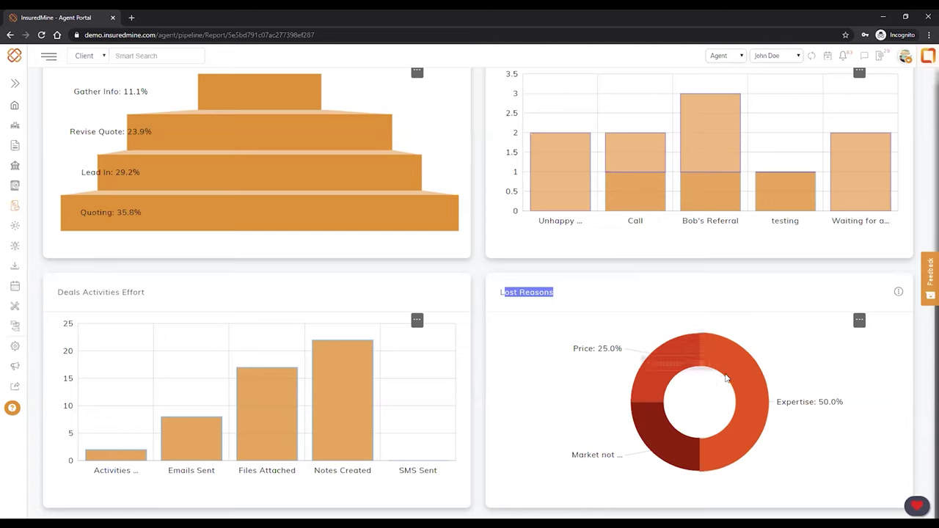
mouse_move(686, 464)
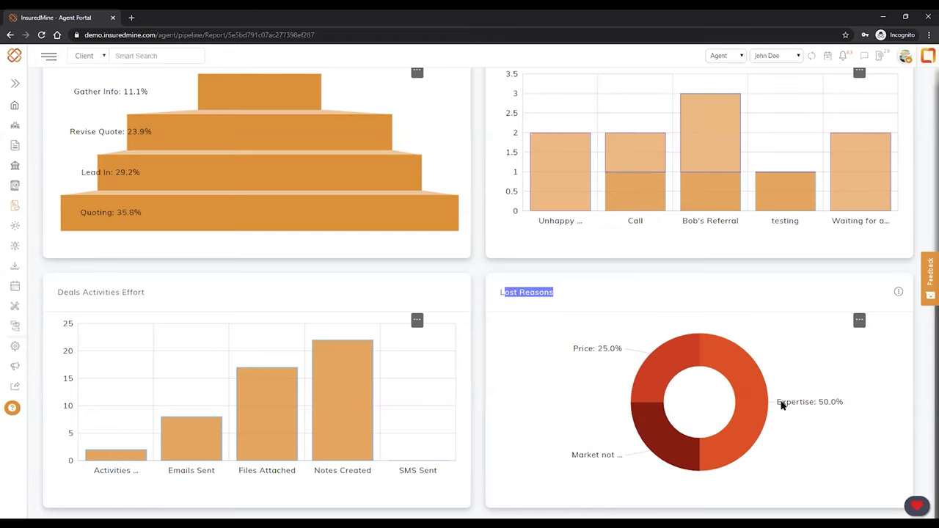
mouse_move(638, 382)
scroll(455, 162, "up", 3)
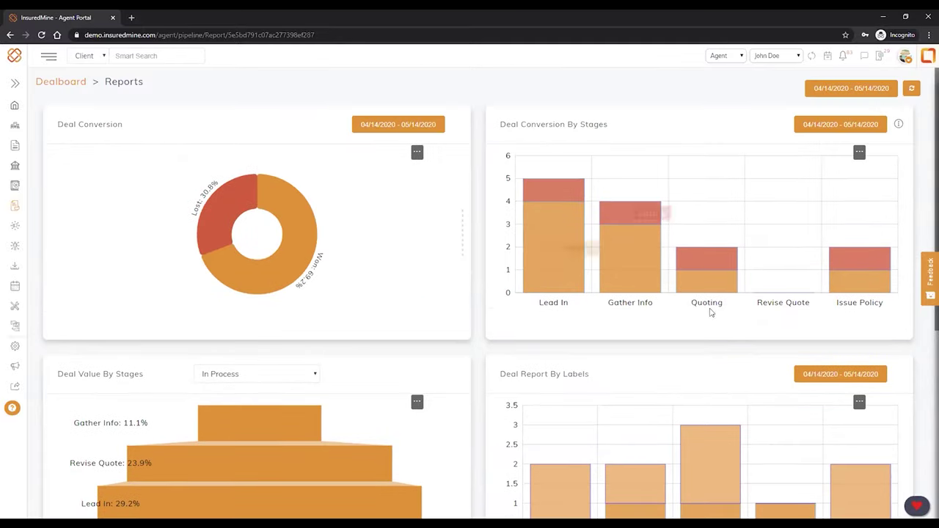
- Start a task named "upload BOR to management system" on the first deal card in the Dealboard's Quoting stage
left_click(76, 82)
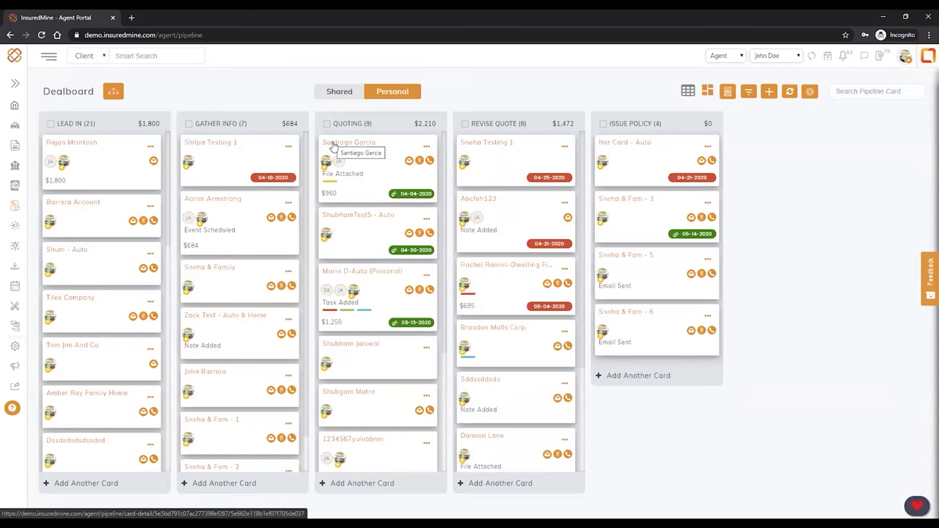
left_click(332, 144)
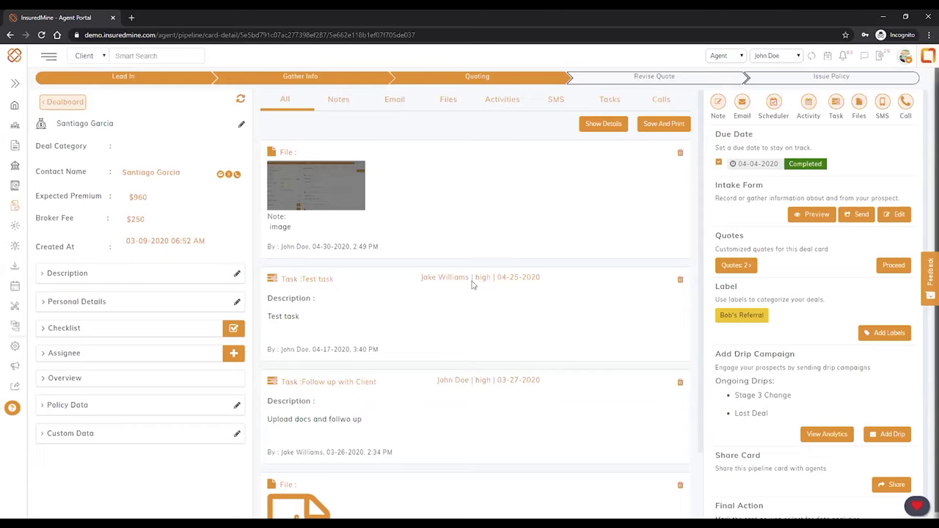
left_click(835, 104)
left_click(788, 118)
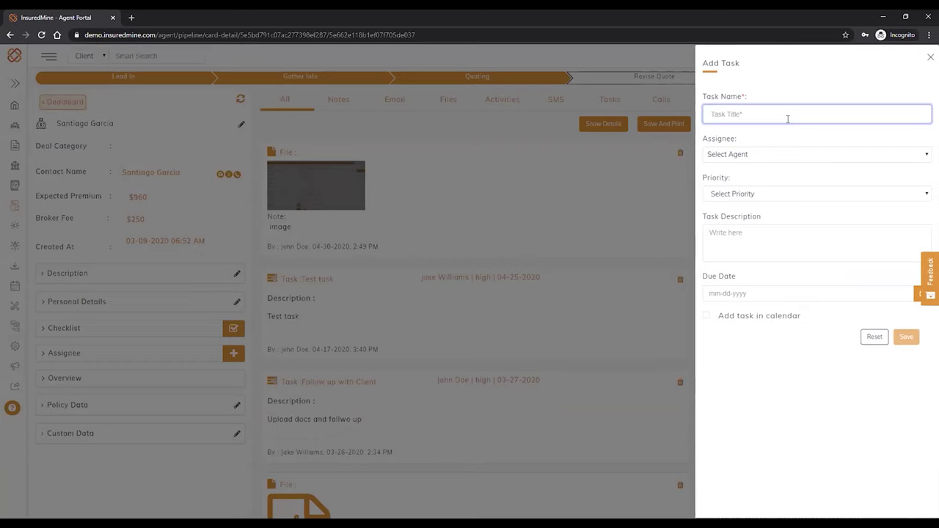
type("upload")
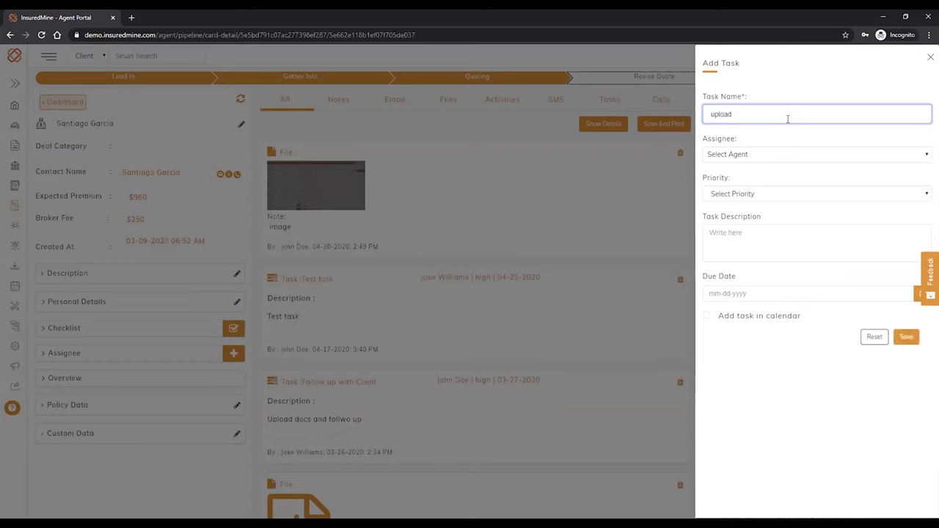
type(" C")
type("BOR ")
type("to management syst")
type("em")
- Assign the new task to the first listed agent and set its priority to High
key("Tab")
key("Down")
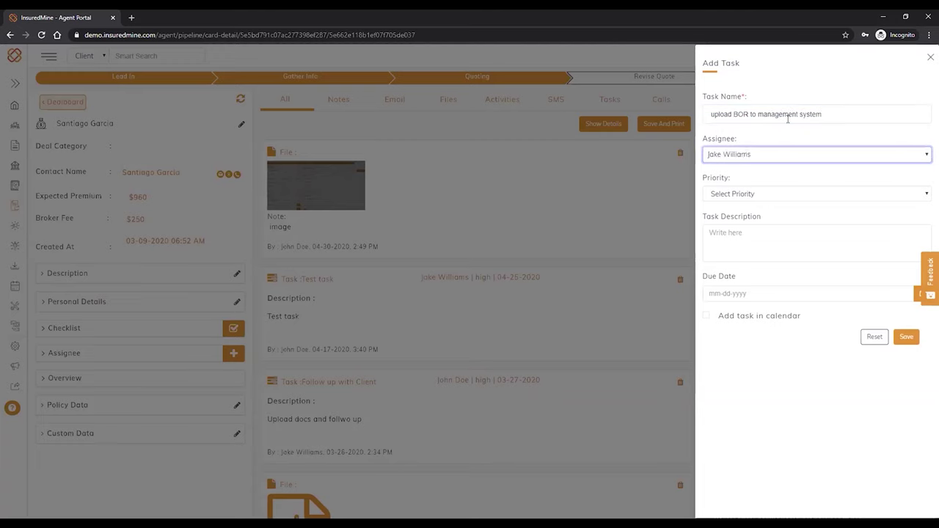
key("Tab")
key("Down")
key("Tab")
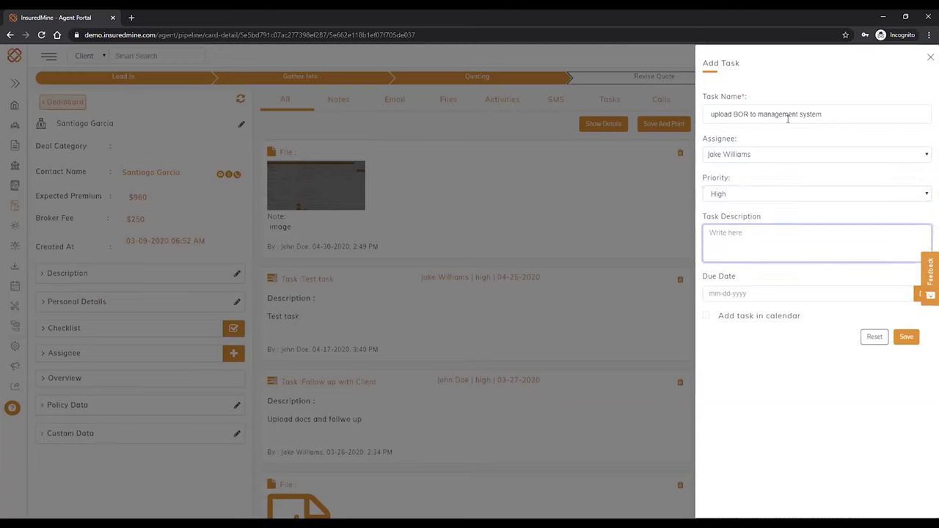
- Complete the task with the description "it is a pdf" and due date 05-15-2020, and save it
type("it is sa pdf")
key("Tab")
left_click(916, 295)
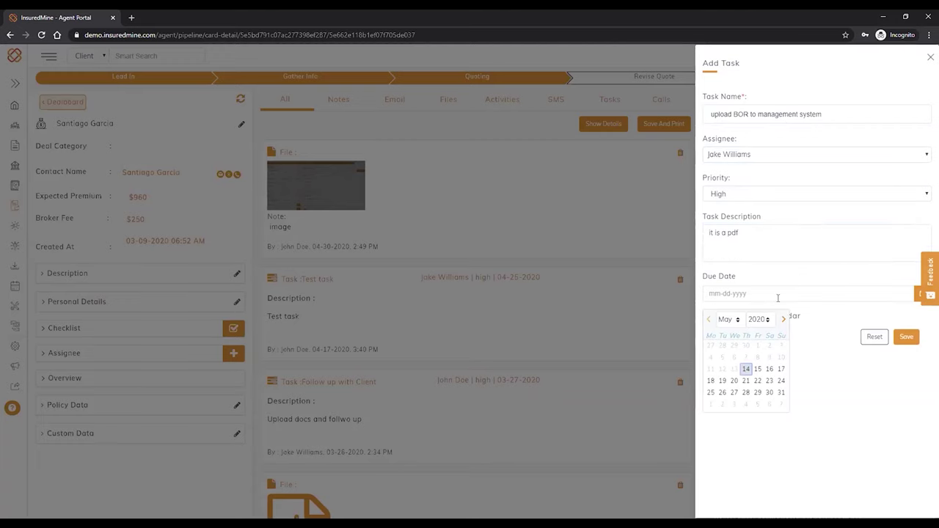
left_click(758, 369)
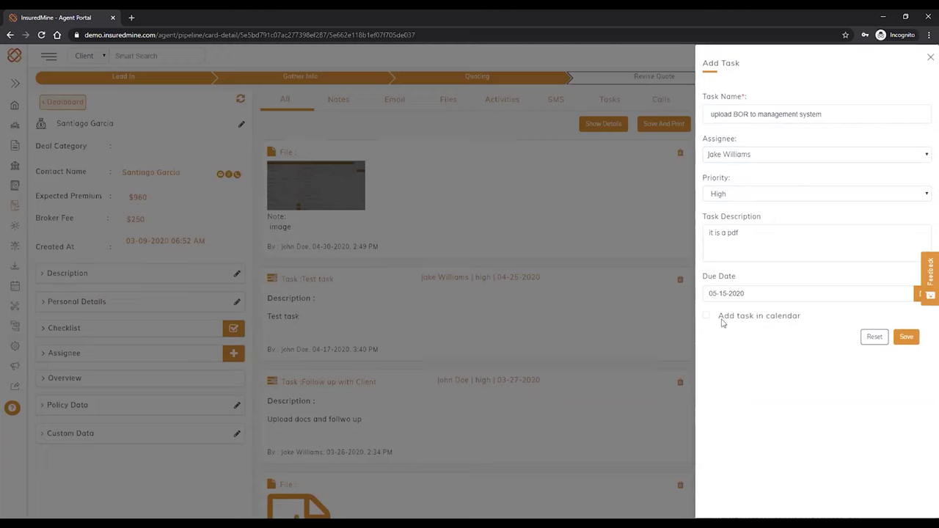
left_click(779, 299)
left_click(906, 339)
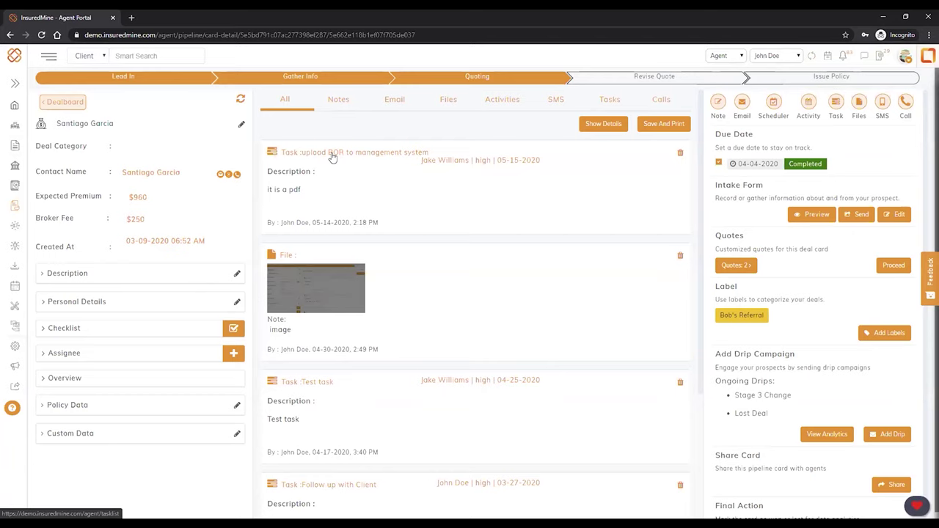
- Open the new task in the Tasklist and mark it as Done
left_click(404, 154)
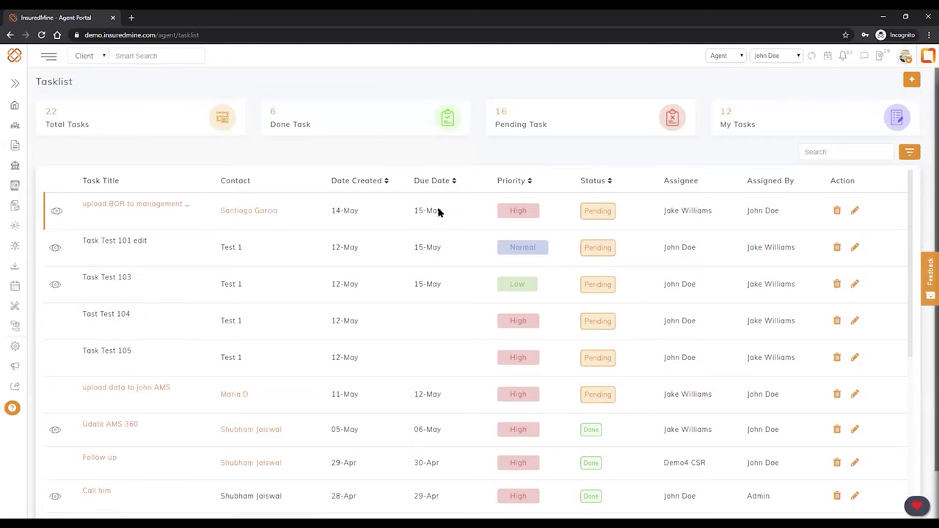
left_click_drag(664, 211, 721, 214)
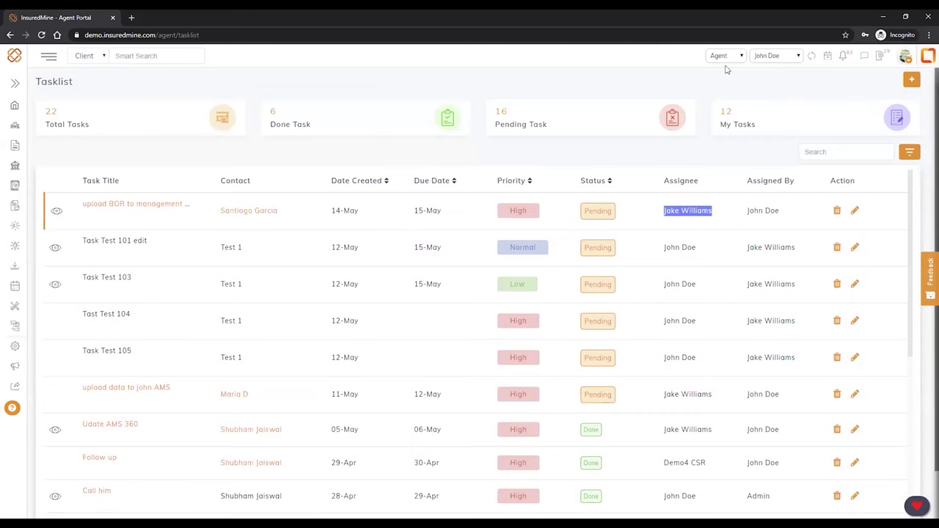
left_click(786, 58)
left_click(754, 151)
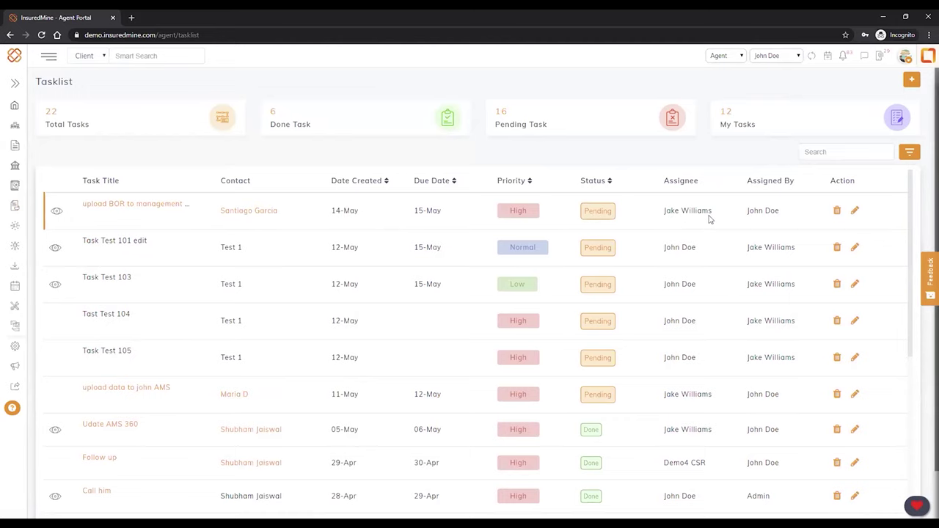
left_click(597, 212)
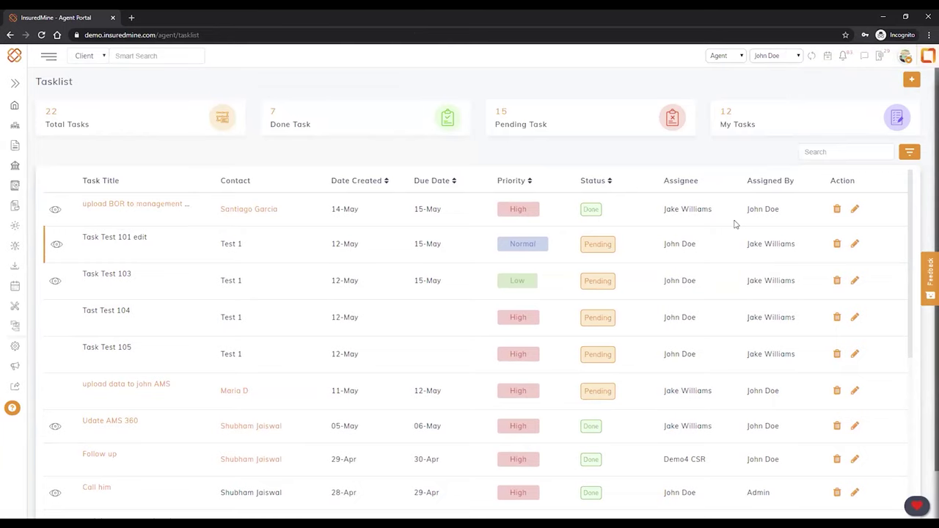
- View the Tasklist's filter options and return to the deal card through the "upload BOR to management system" task
left_click(909, 152)
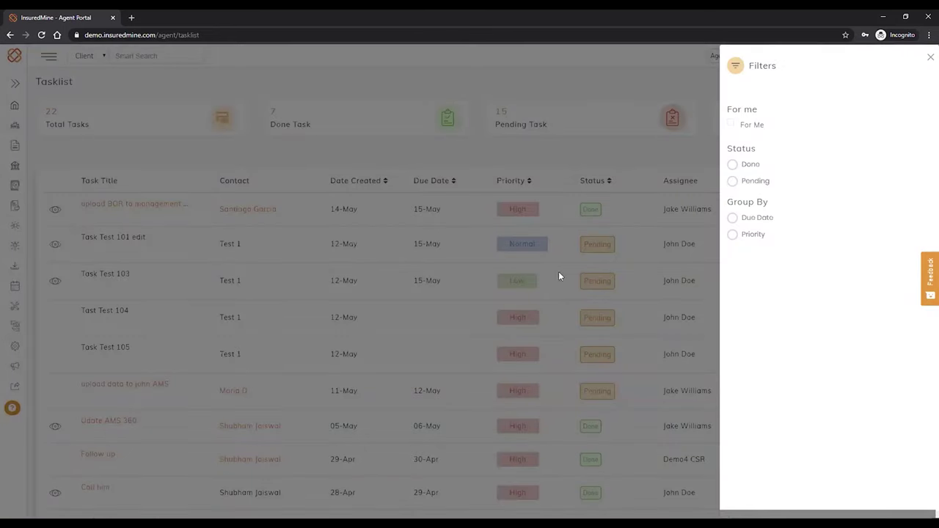
left_click(695, 154)
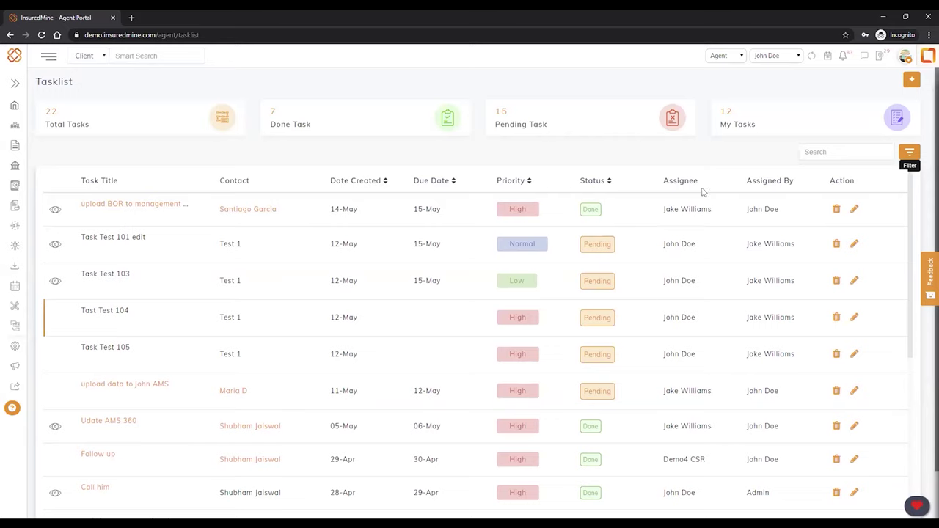
left_click(178, 209)
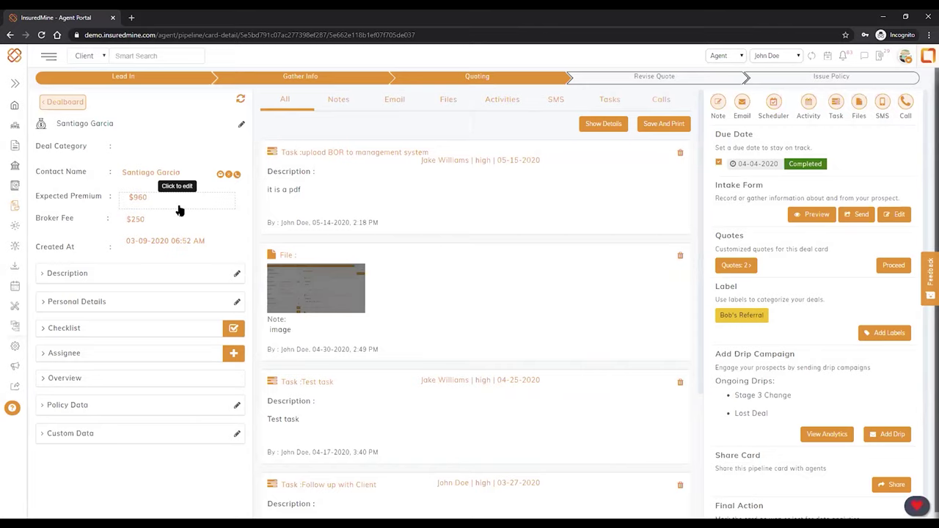
- Look through the deal card's note, email, call and SMS functions without sending anything
left_click(718, 103)
left_click(649, 170)
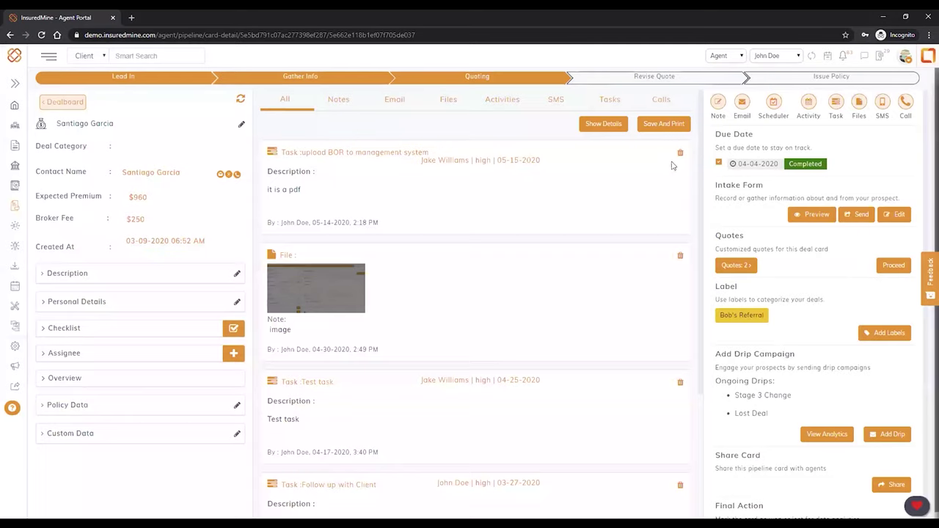
left_click(742, 103)
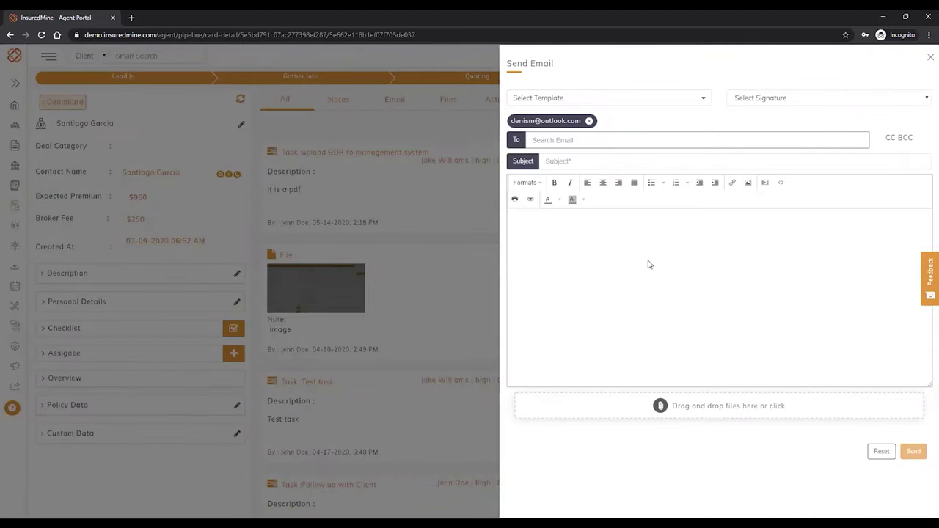
left_click(440, 127)
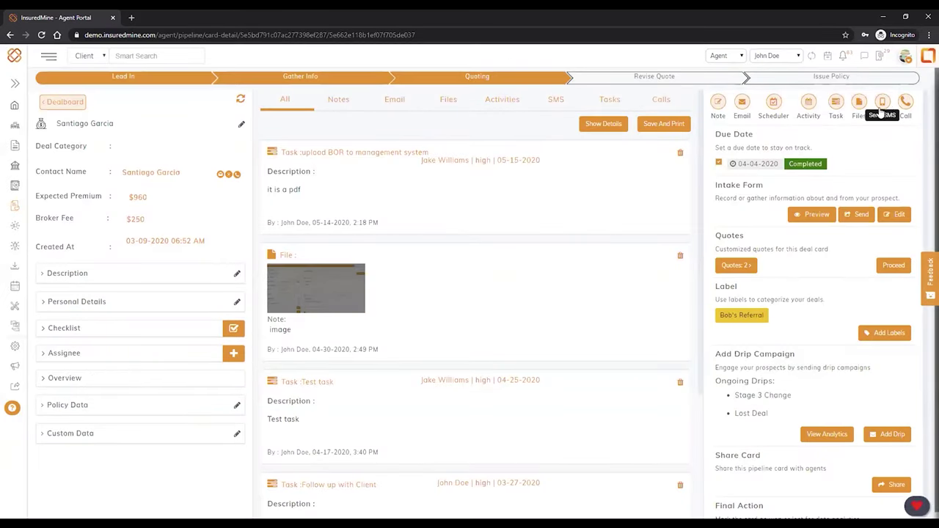
left_click(905, 106)
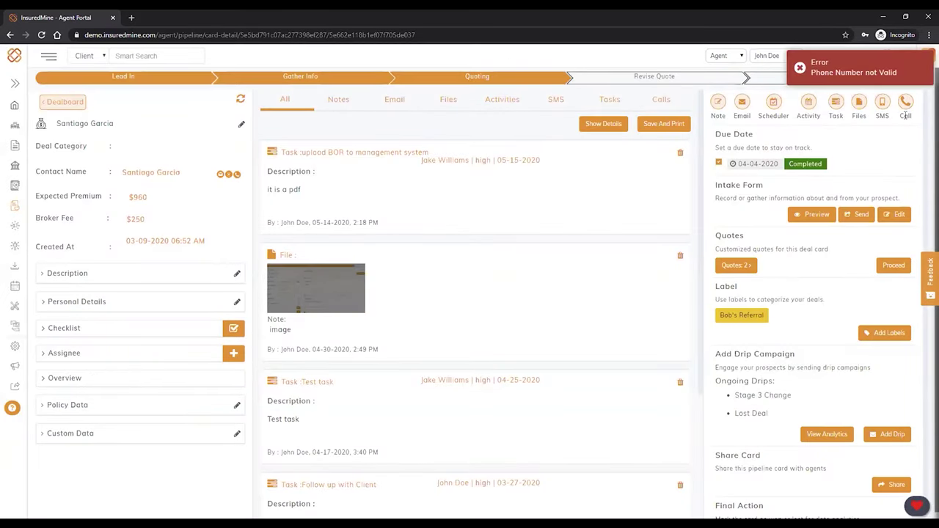
left_click(882, 107)
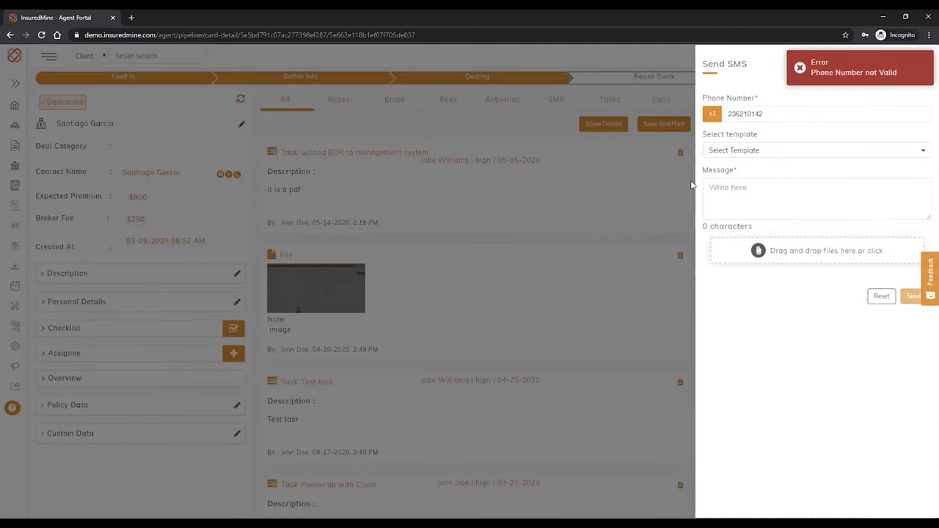
left_click(681, 178)
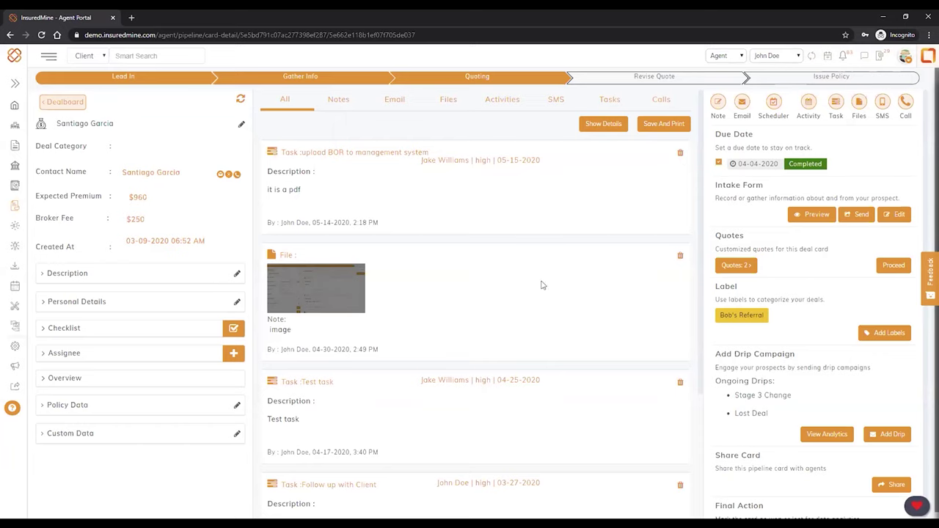
- Expand the card's Checklist and Assignee sections and import the First Contact checklist
scroll(469, 320, "down", 1)
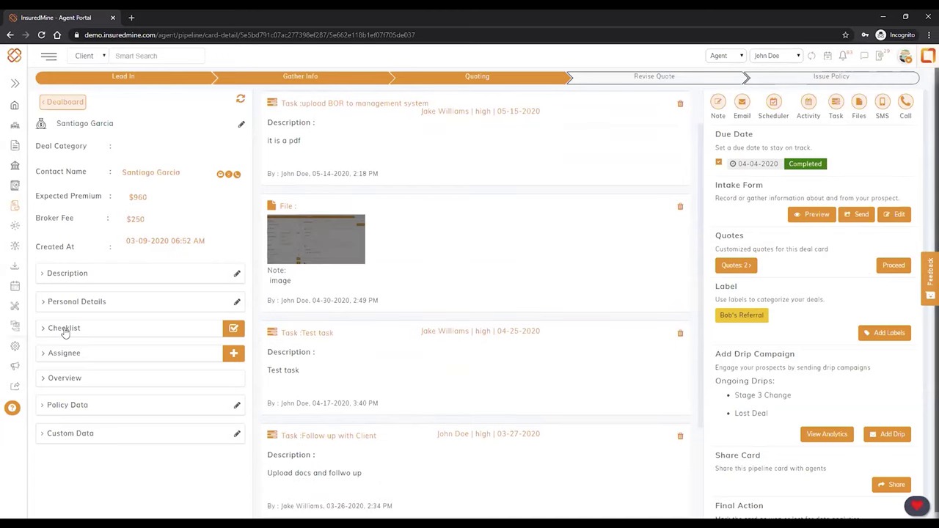
left_click(64, 330)
left_click(68, 404)
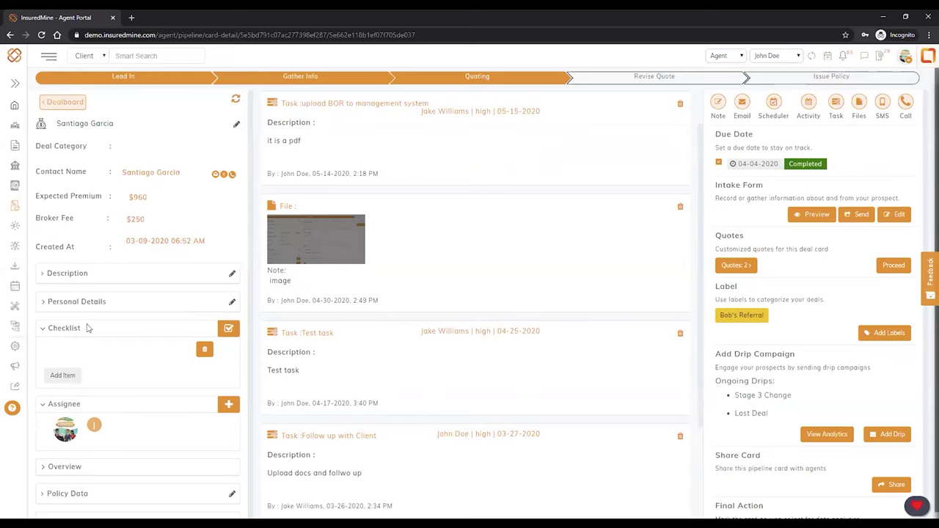
left_click(228, 334)
left_click(744, 101)
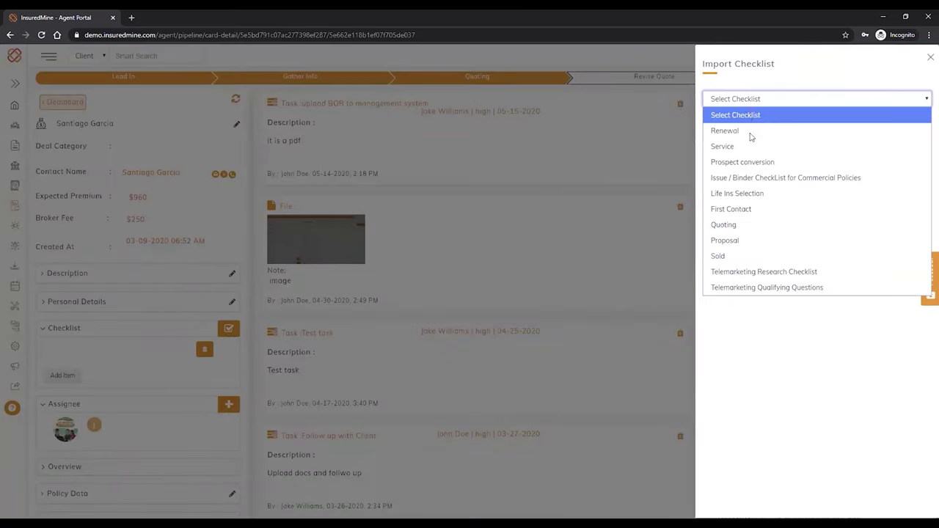
left_click(755, 211)
left_click(915, 130)
scroll(134, 420, "down", 2)
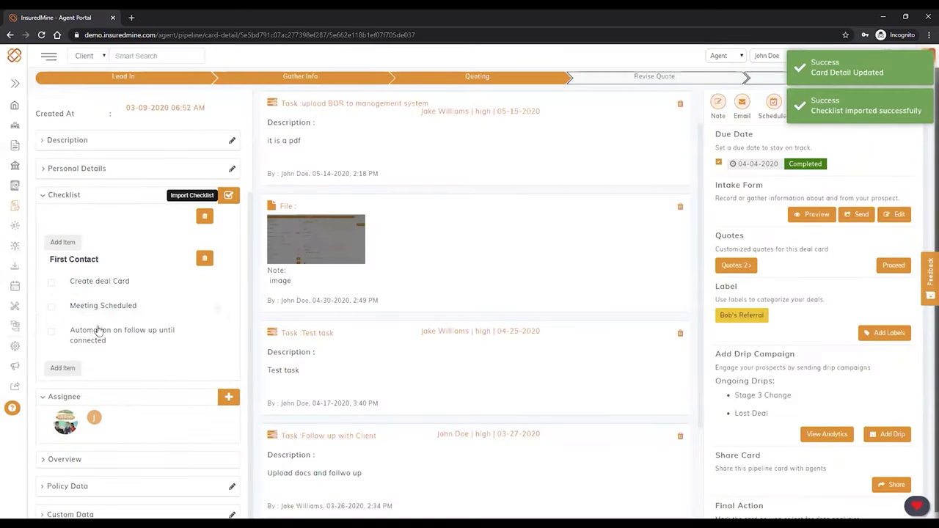
- Mark Create deal Card, Meeting Scheduled and Automation on follow up until connected as complete in the First Contact checklist
left_click(51, 283)
left_click(52, 306)
left_click(52, 332)
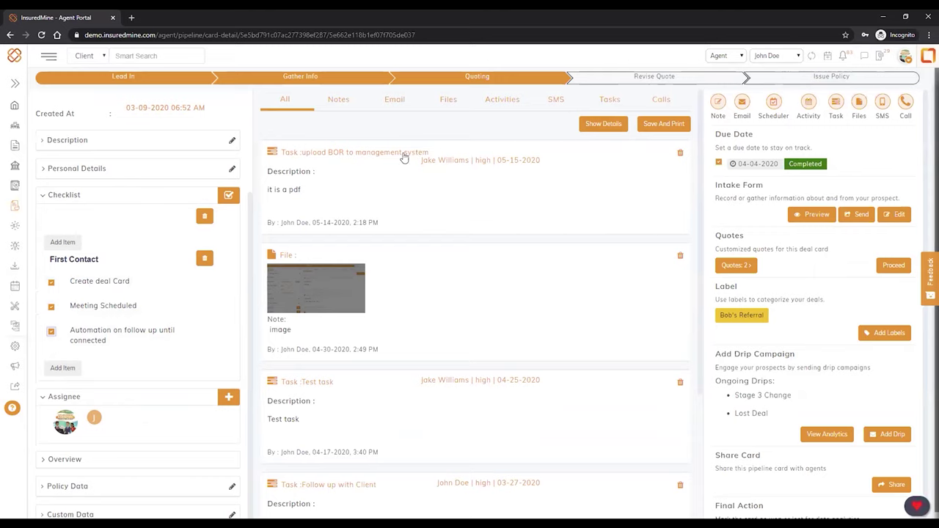
- Move the deal to the Revise Quote stage and look over the card's activity history
left_click(607, 79)
scroll(665, 419, "down", 2)
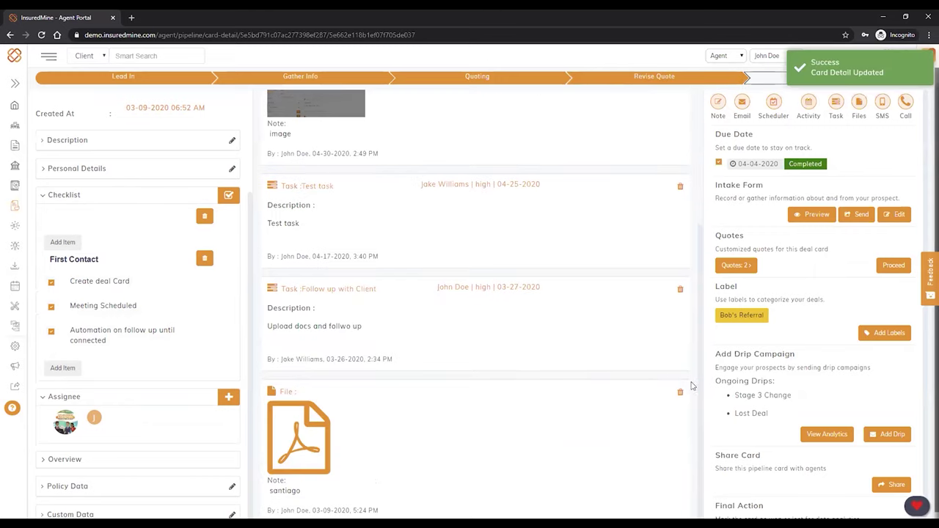
scroll(645, 417, "up", 1)
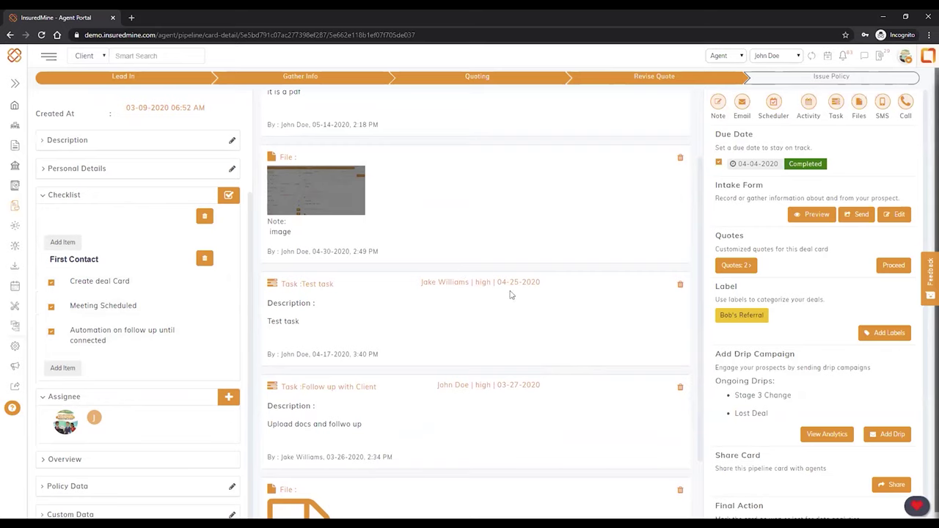
scroll(495, 308, "up", 1)
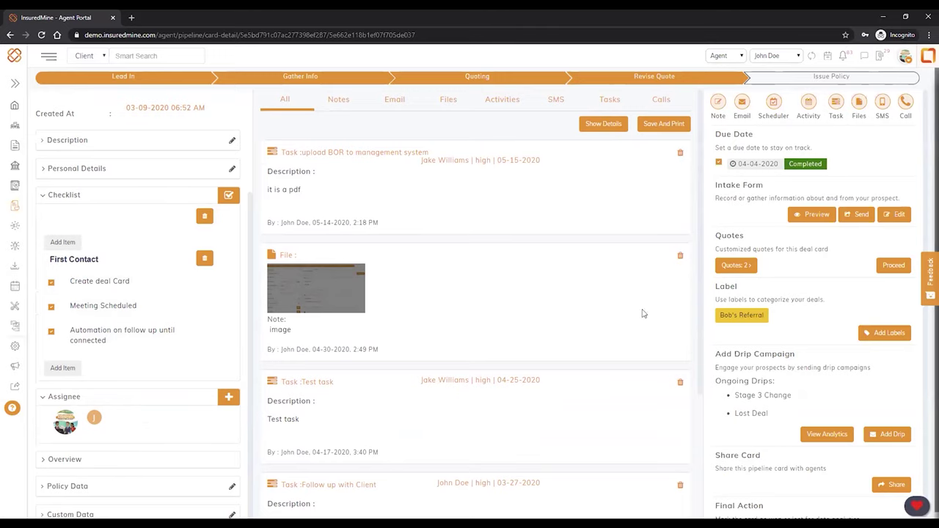
- Assign the Stage 1 Change drip campaign to the deal card
scroll(807, 361, "down", 1)
scroll(741, 352, "down", 1)
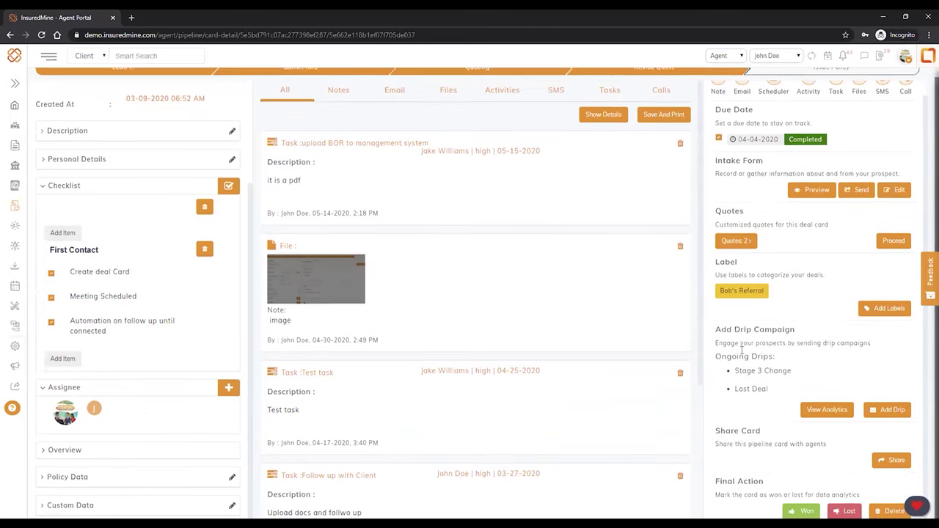
left_click_drag(720, 328, 797, 329)
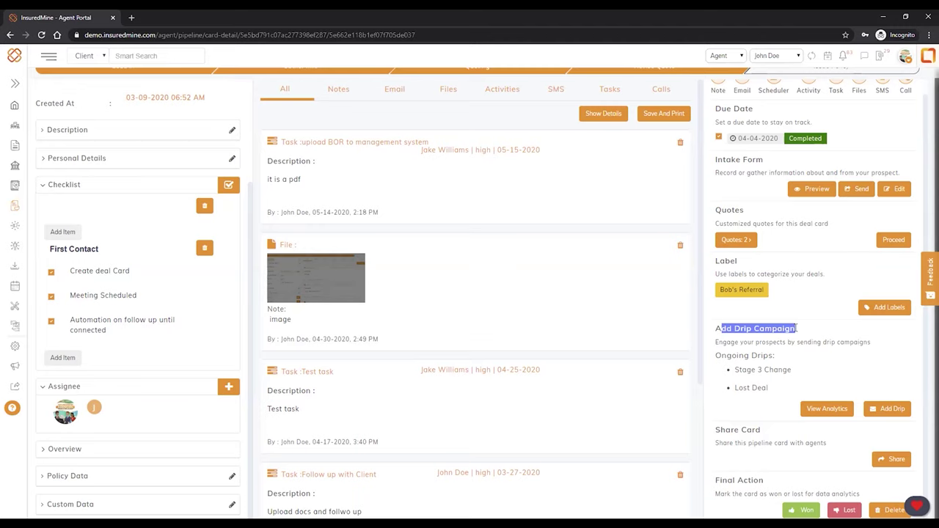
left_click(885, 417)
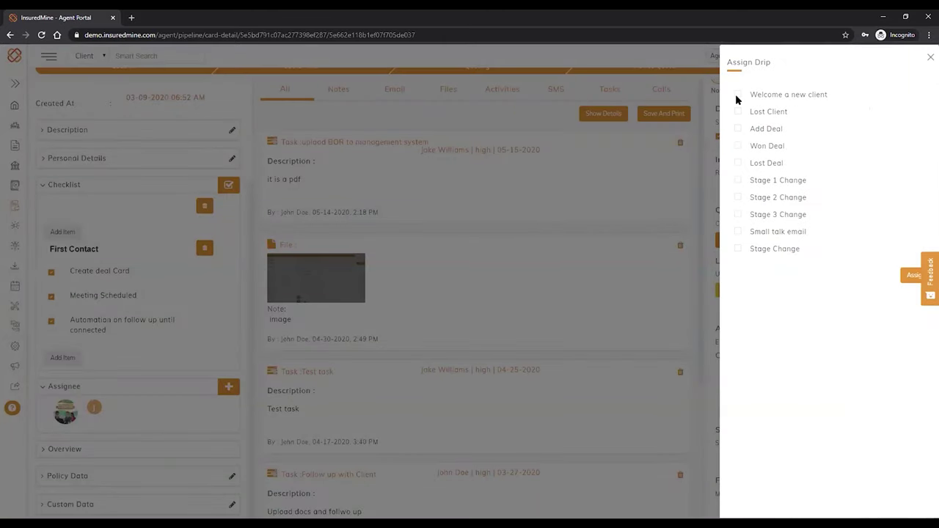
left_click(739, 182)
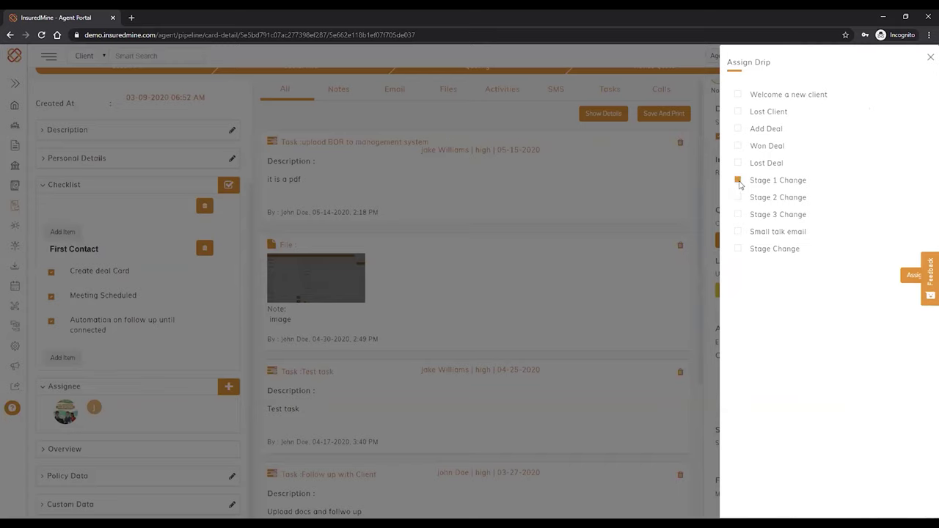
left_click(910, 277)
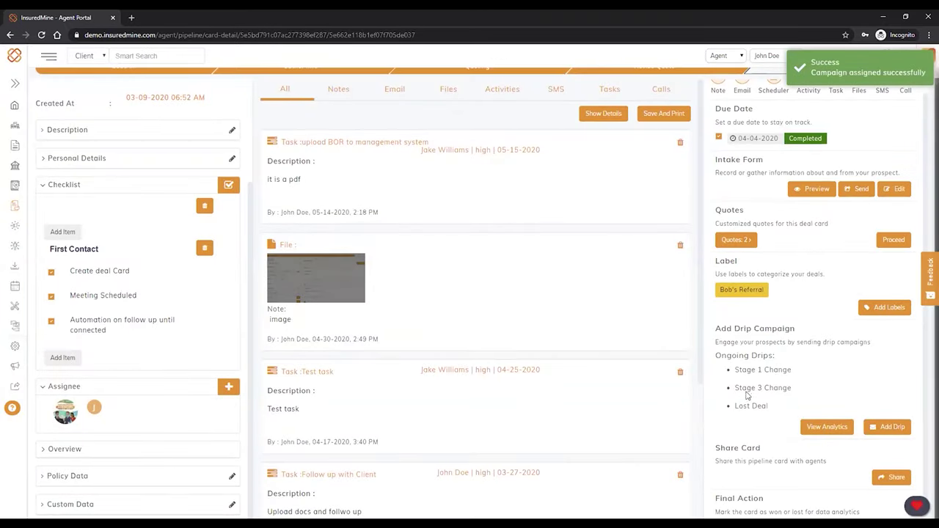
- Examine the Stage 1 Change and Lost Deal emails in the Drip Analytics, and return to the card's Share Card and Final Action sections
triple_click(752, 371)
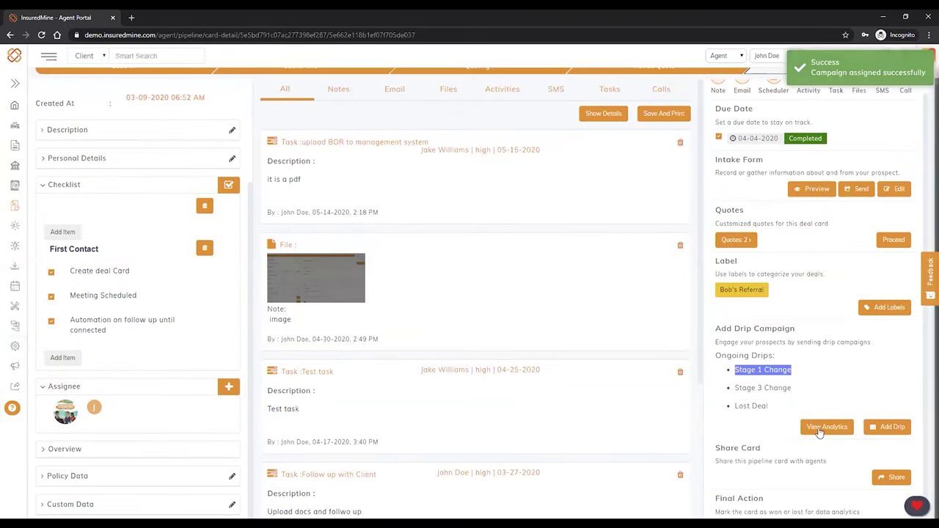
left_click(819, 432)
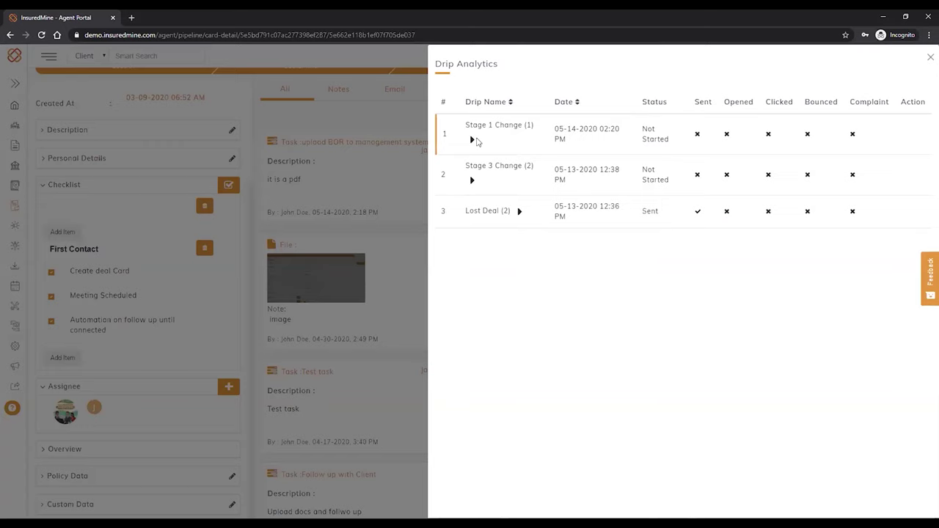
left_click(473, 141)
left_click_drag(485, 170, 686, 191)
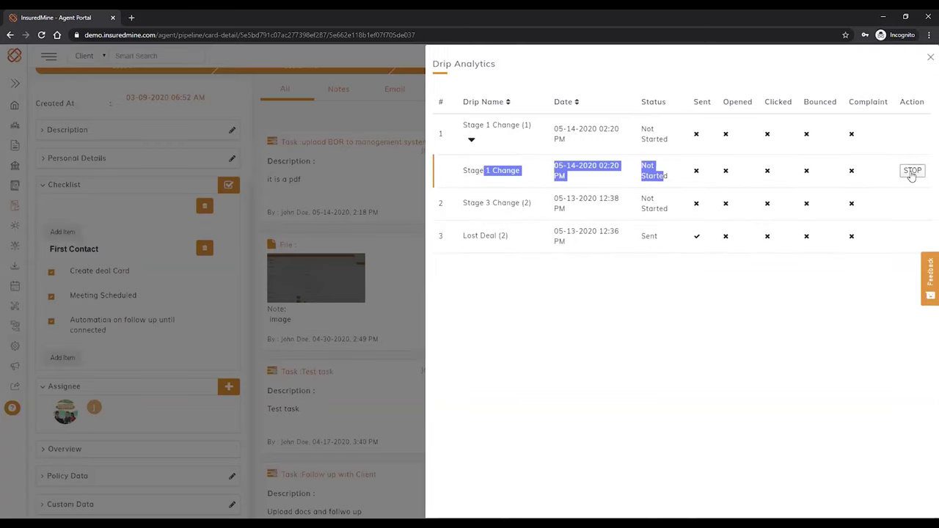
left_click(488, 240)
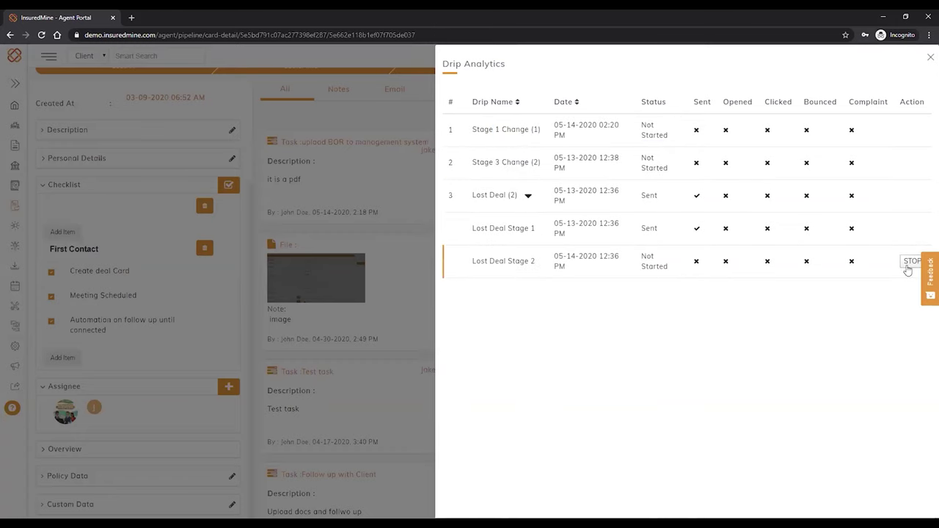
left_click(929, 57)
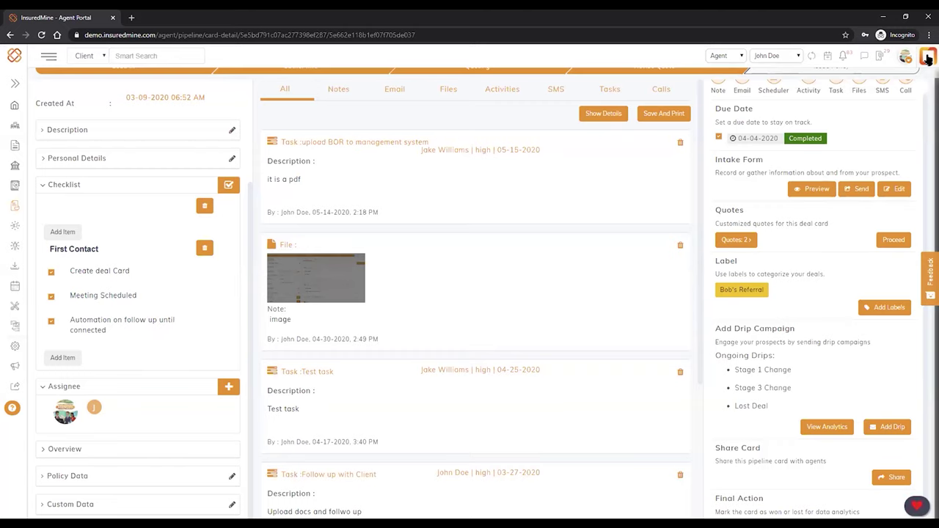
scroll(915, 162, "down", 1)
scroll(697, 463, "down", 1)
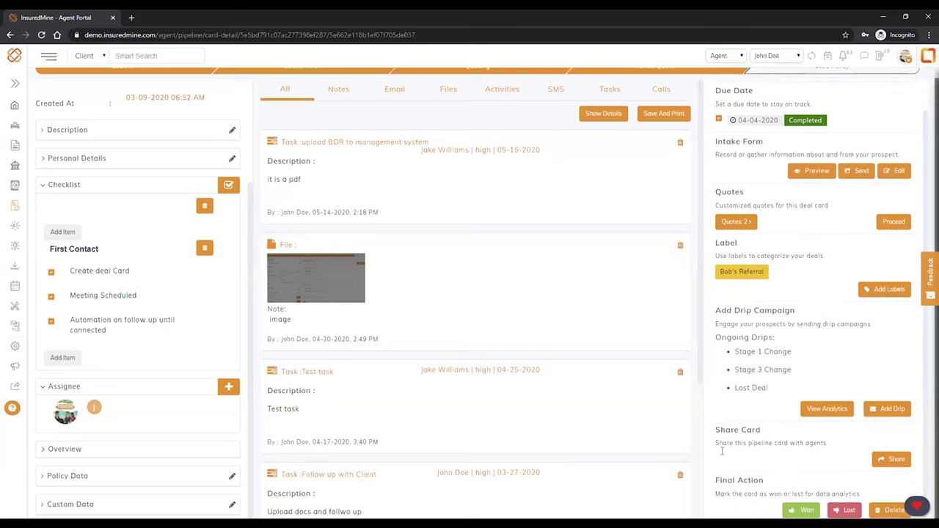
- Look over the form for marking the deal as won in Final Action, and close it without submitting
left_click_drag(725, 480, 775, 478)
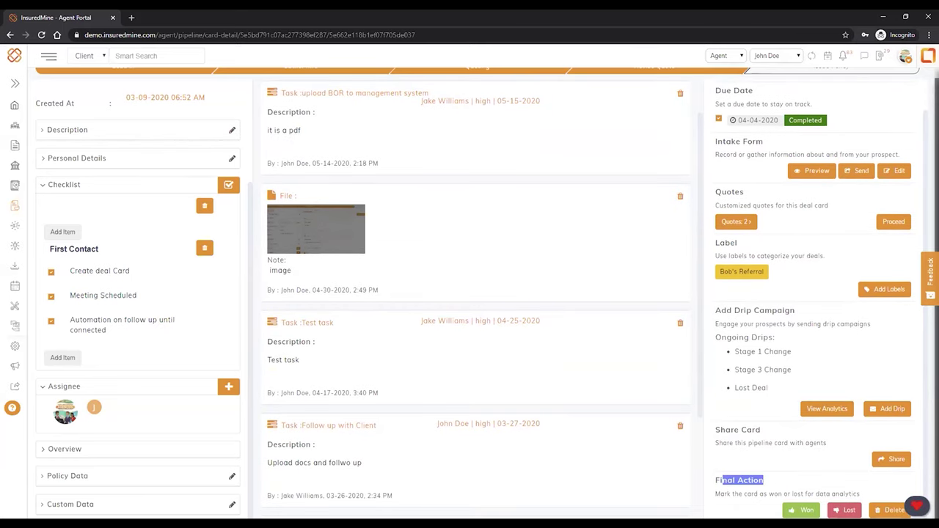
left_click(802, 509)
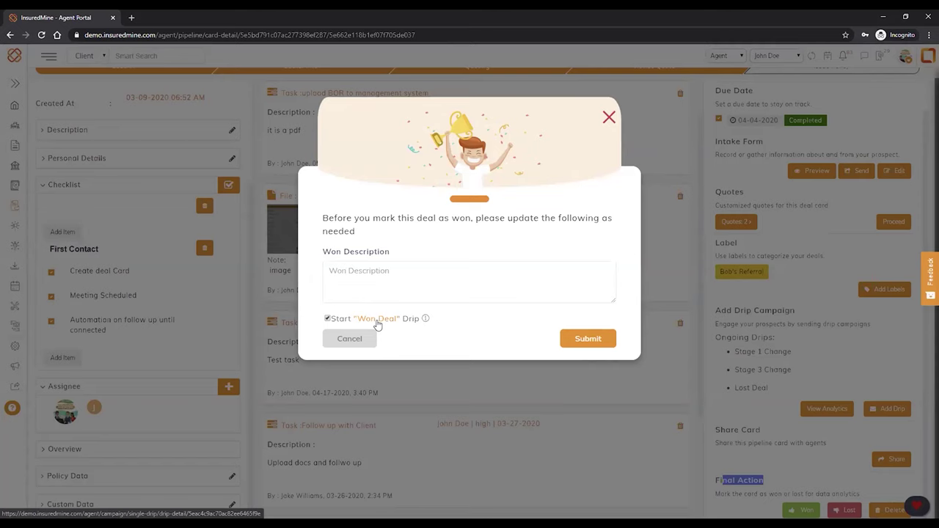
left_click(608, 116)
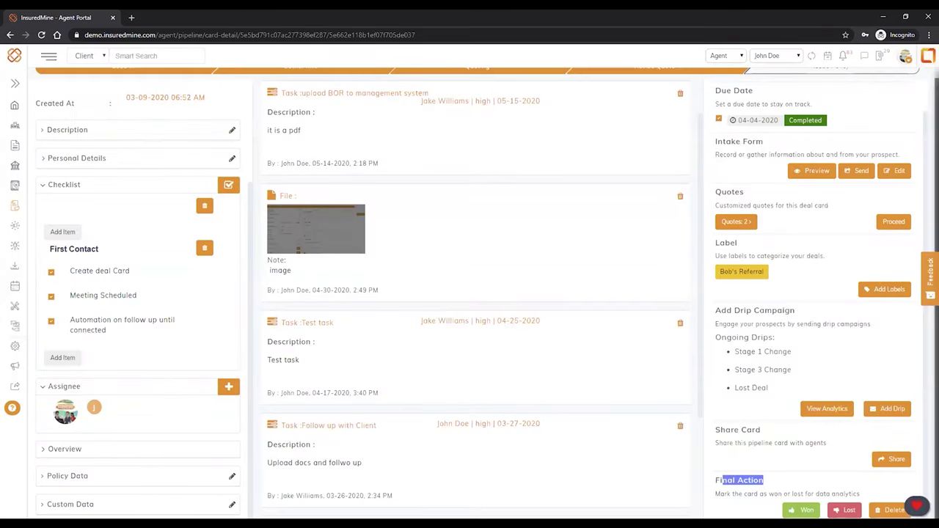
- Try the form for marking the deal as lost with the reason Market not available, and close it without confirming
left_click(843, 511)
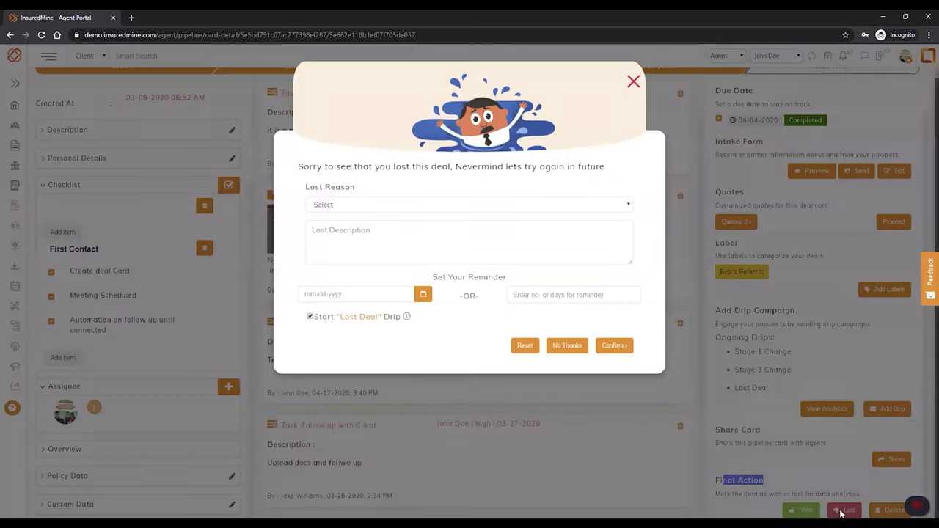
left_click(387, 207)
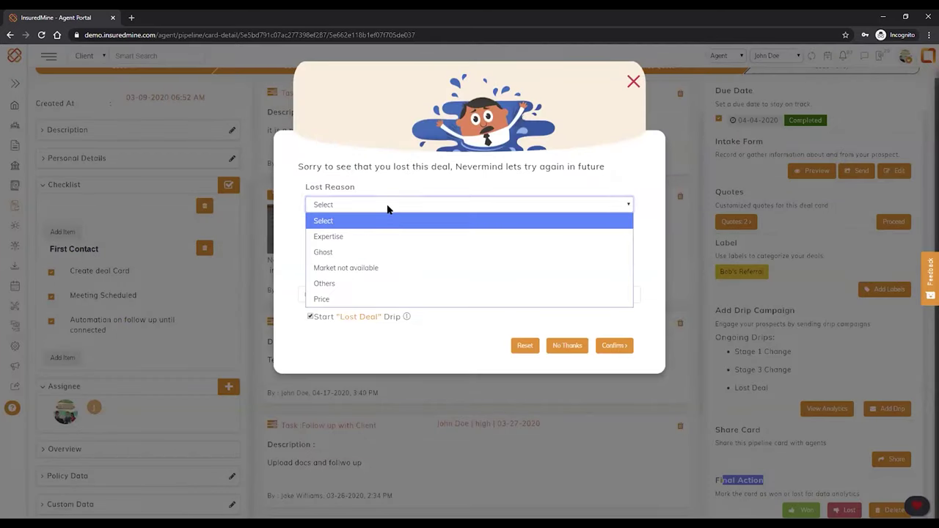
left_click(366, 269)
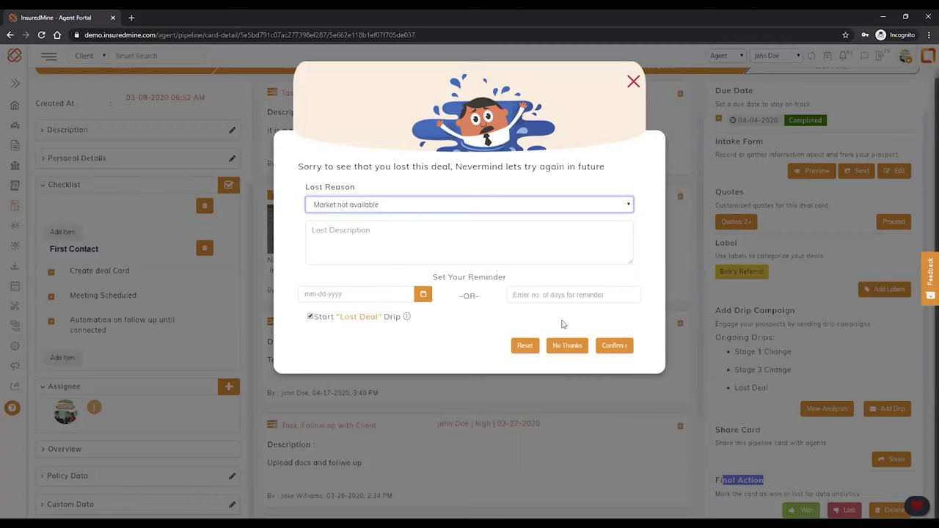
left_click(633, 81)
- Return to the Dealboard and check its Shared and Personal boards, ending on Personal
scroll(120, 142, "up", 5)
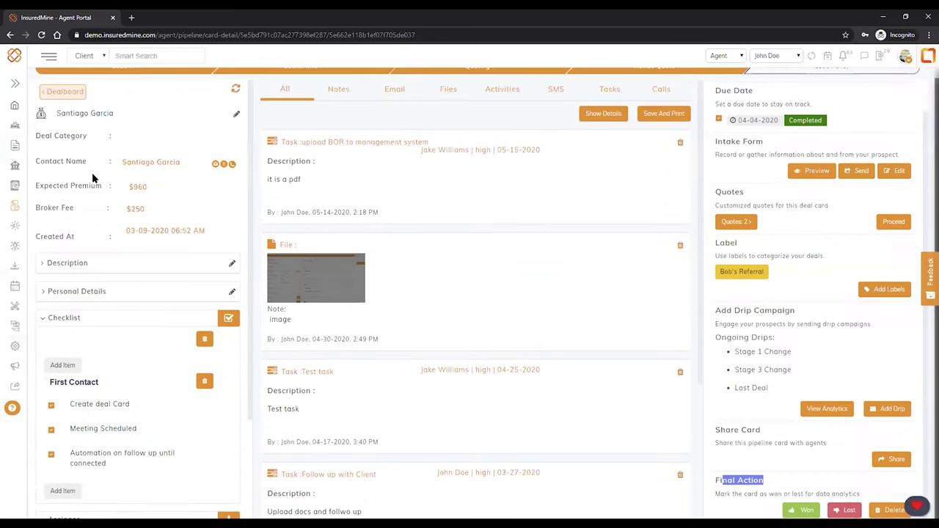
left_click(59, 101)
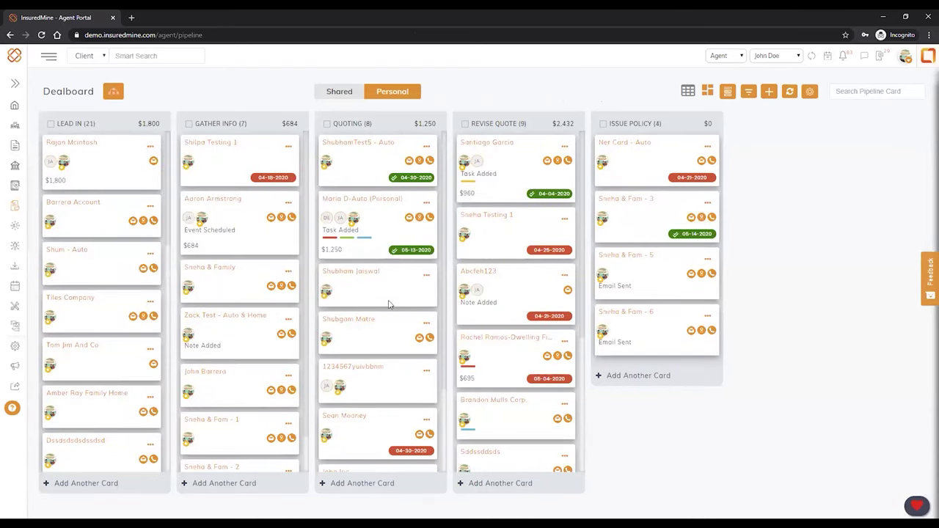
left_click(332, 99)
left_click(381, 94)
- Look over the list of available pipelines and switch the Dealboard to the more compact card view
left_click(114, 91)
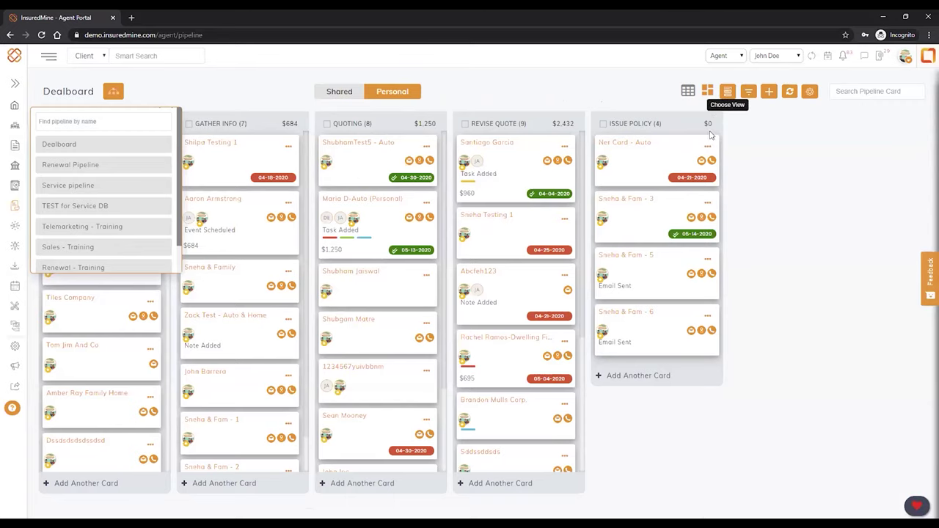
left_click(728, 91)
left_click(498, 300)
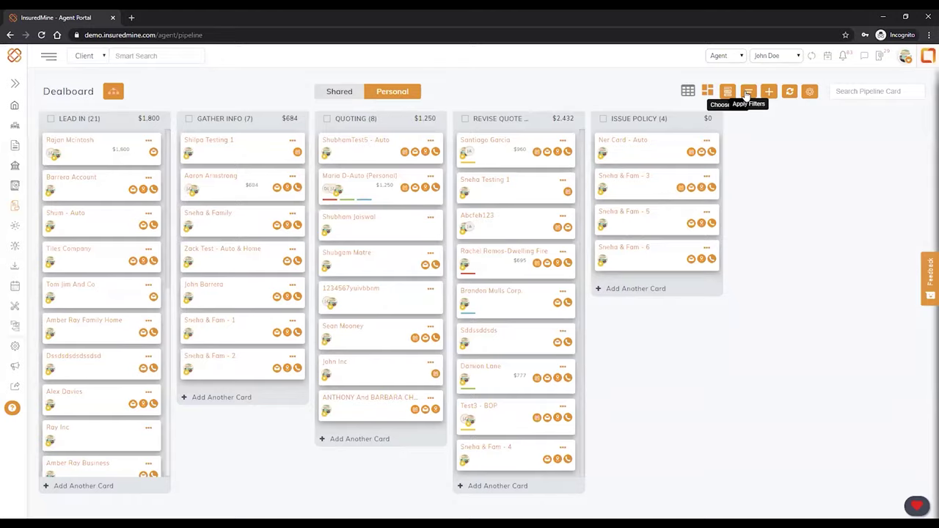
- Filter the Dealboard by Won status, set the status back to In Process, and look over the remaining filters
left_click(747, 92)
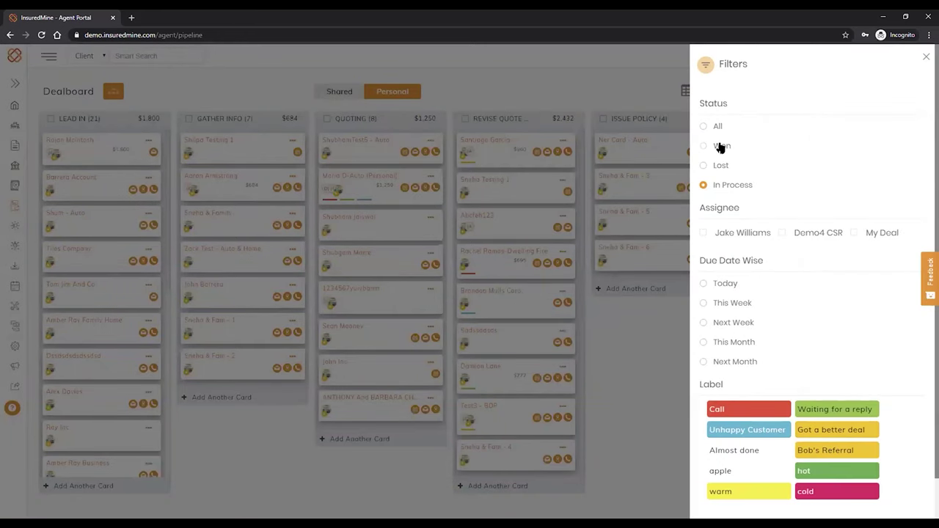
left_click(720, 147)
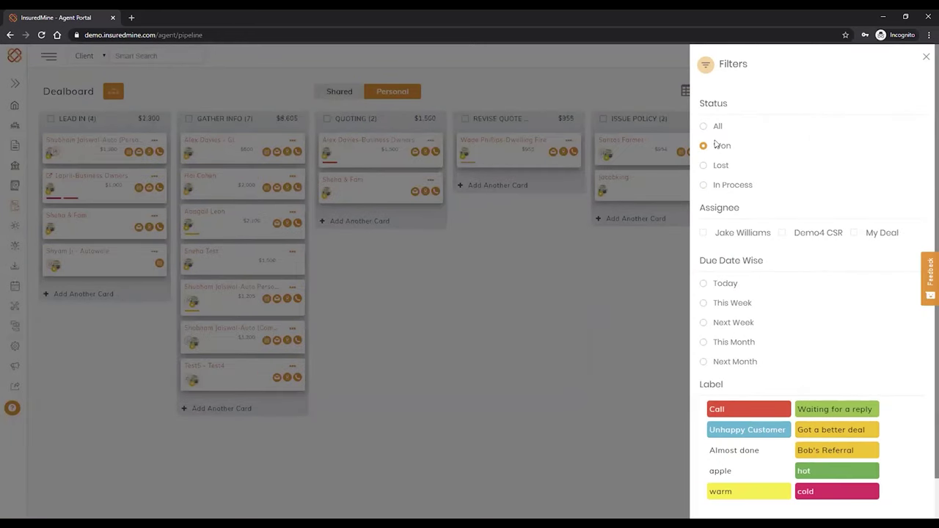
left_click(721, 186)
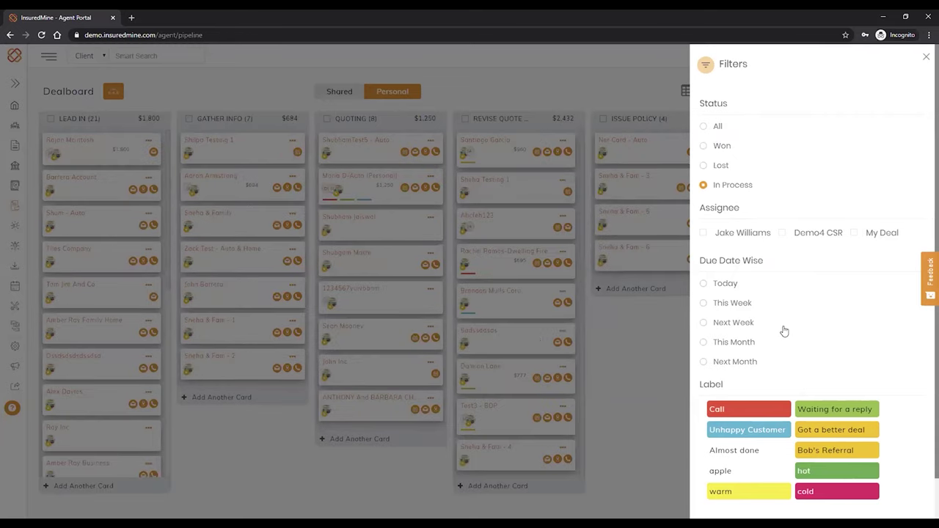
scroll(783, 332, "down", 1)
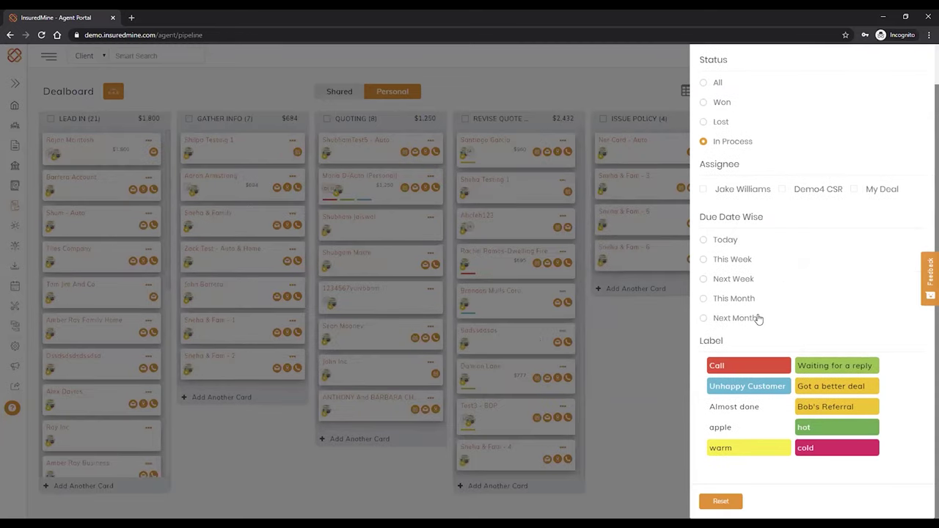
left_click(730, 285)
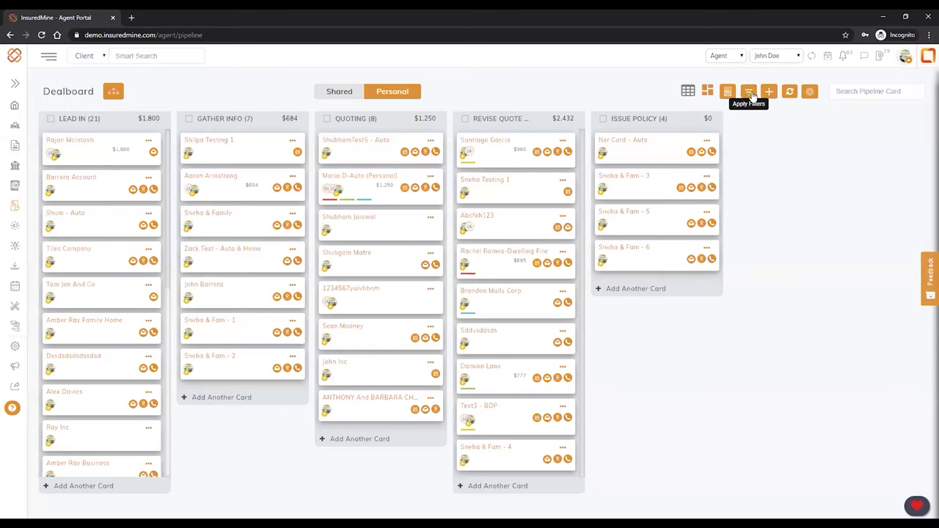
- Filter the Dealboard's In Process deals by the Bob's Referral label and close the filters
left_click(751, 94)
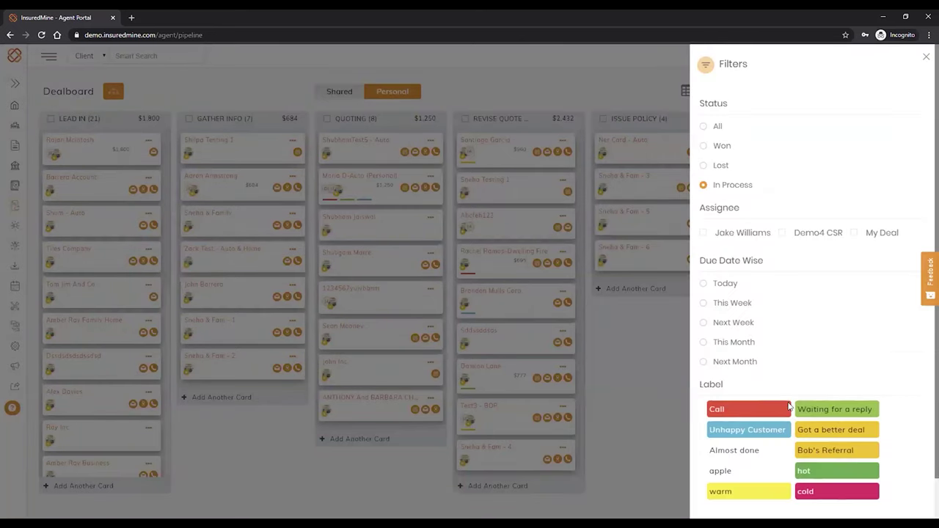
scroll(789, 406, "down", 1)
left_click(835, 408)
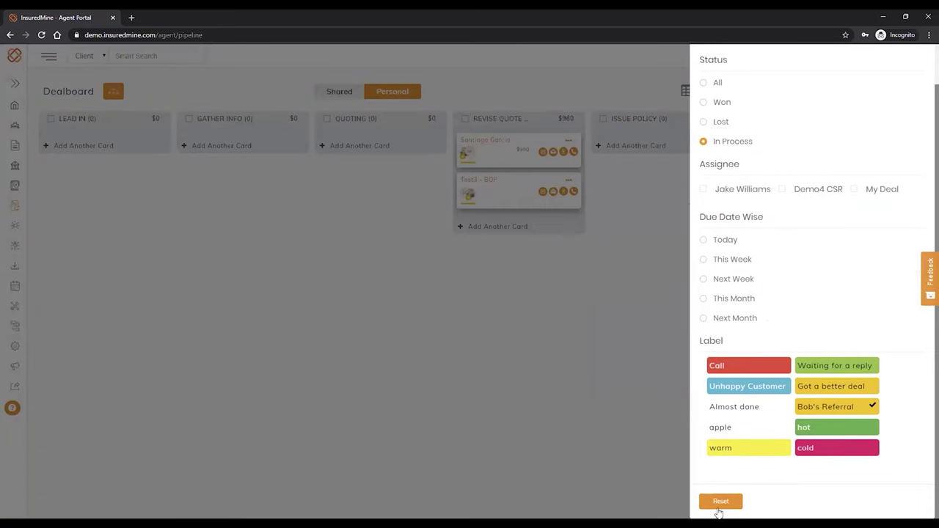
left_click(633, 417)
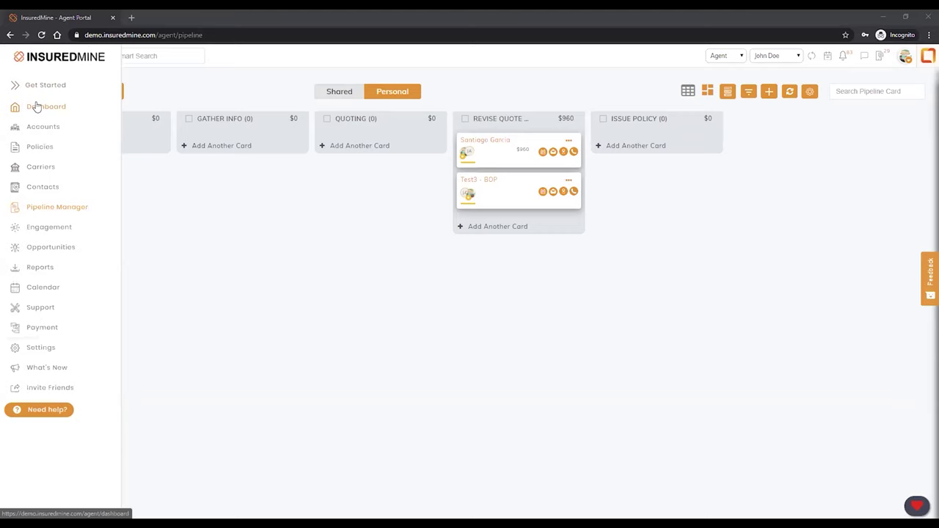
- Visit the Dashboard and open the Cross Sell list under Opportunities
left_click(36, 105)
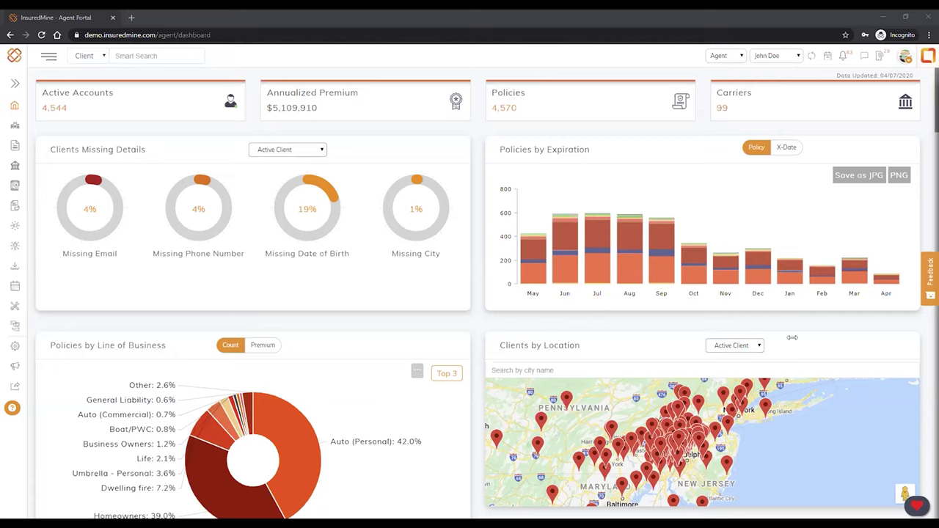
mouse_move(6, 221)
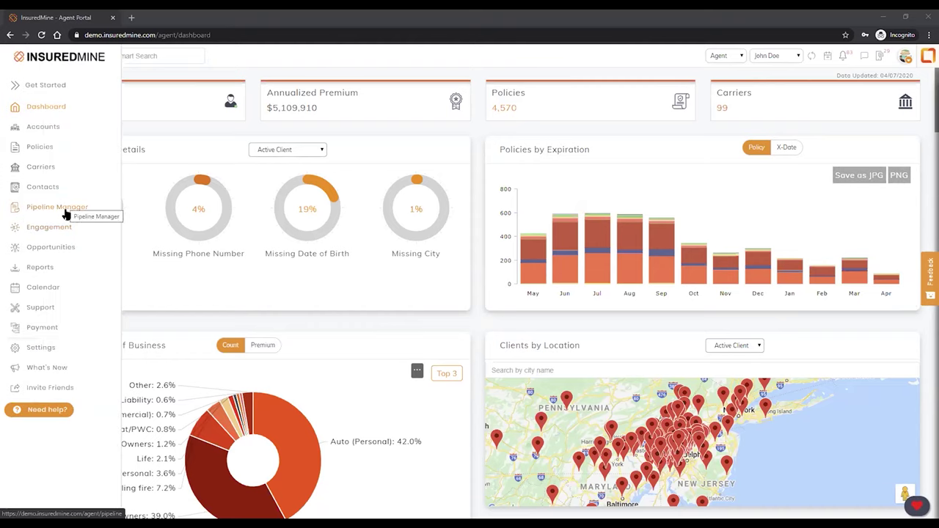
left_click(63, 247)
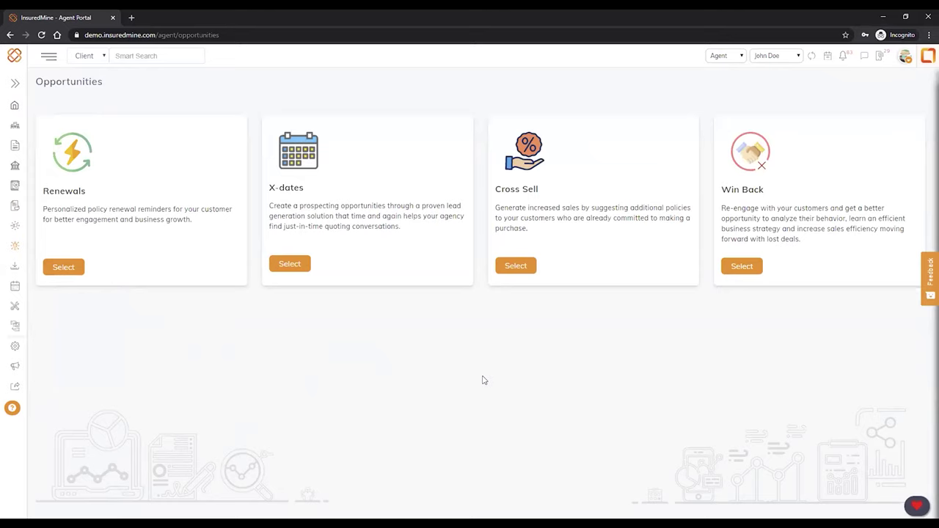
left_click(516, 266)
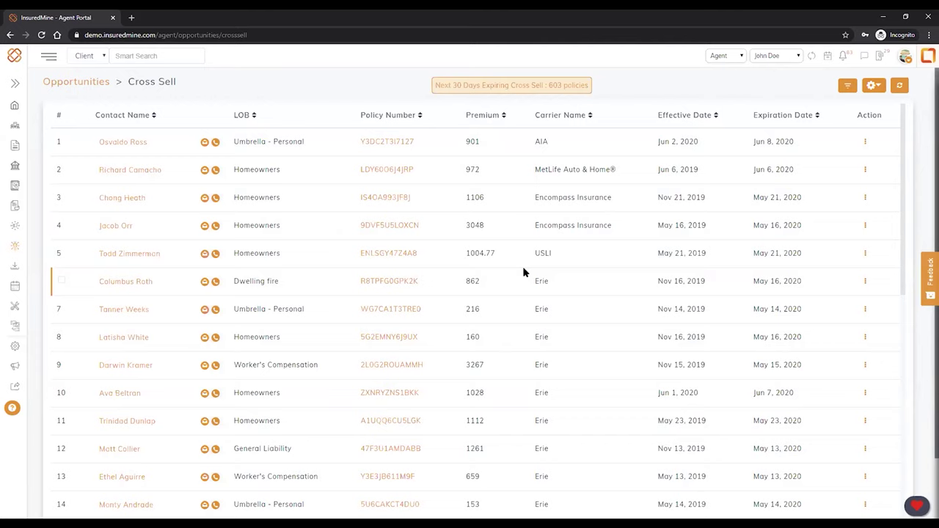
- Filter the Cross Sell list to include Homeowners policies and exclude Auto (Personal), and check the number of matching policies
left_click(847, 87)
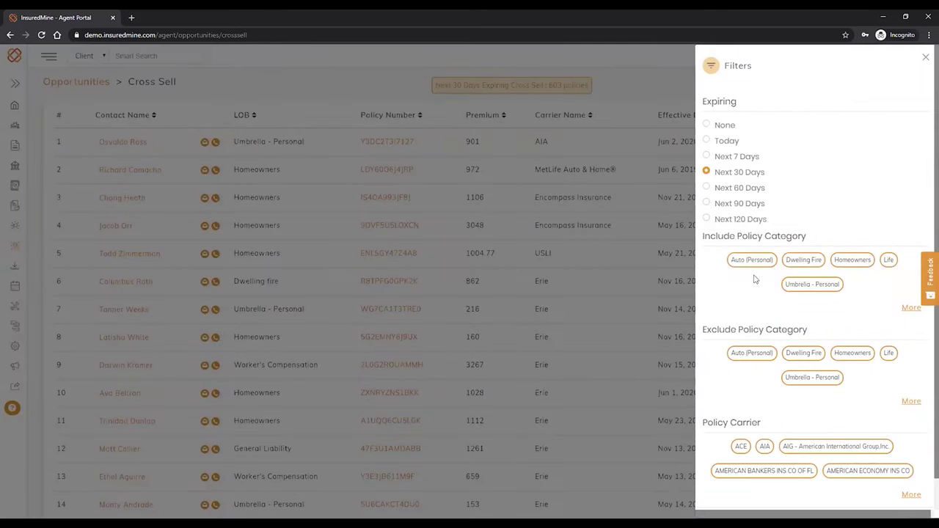
scroll(719, 251, "down", 1)
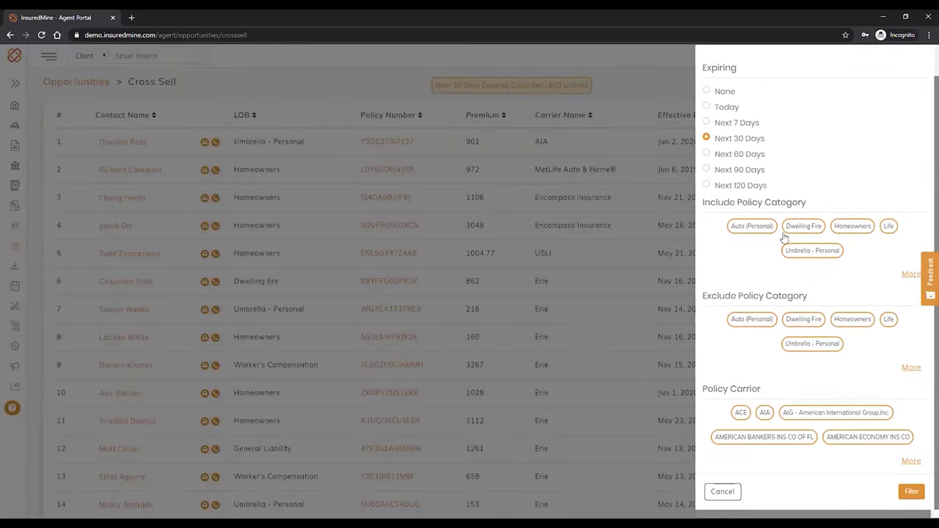
left_click(852, 229)
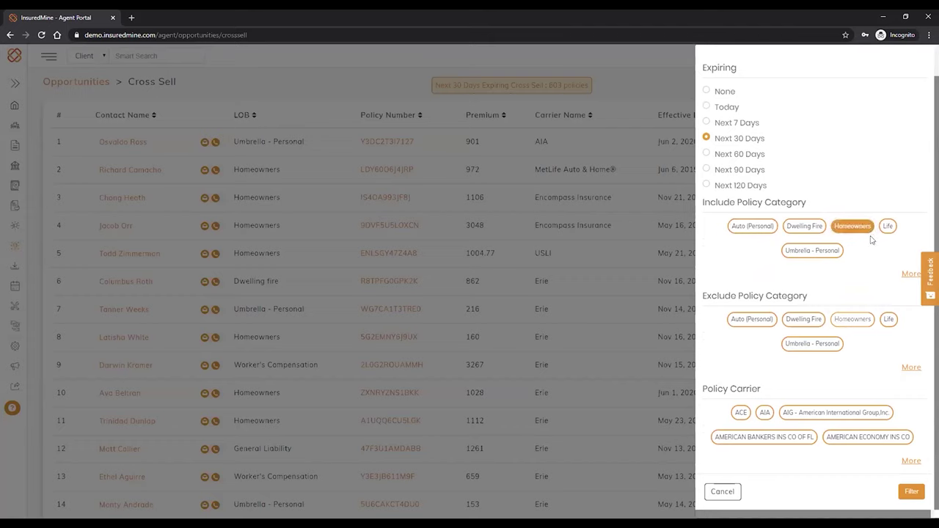
left_click(762, 326)
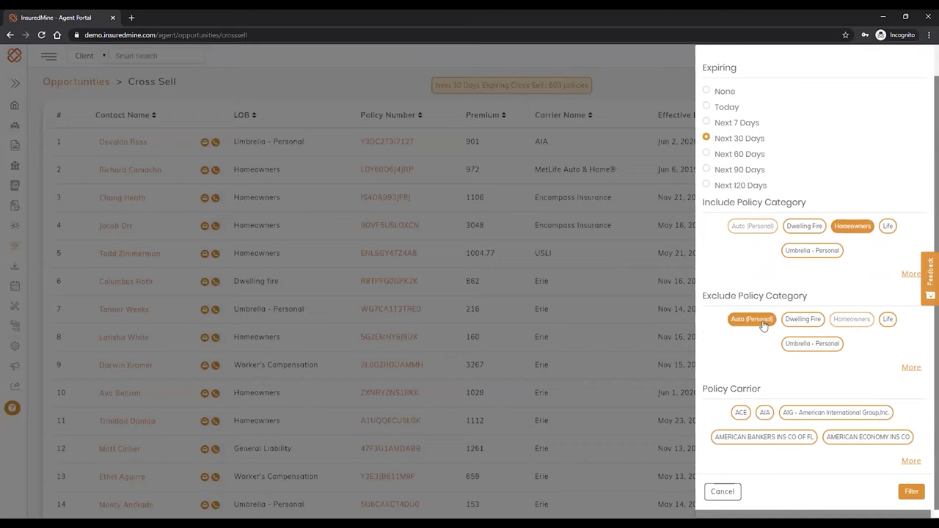
left_click(909, 491)
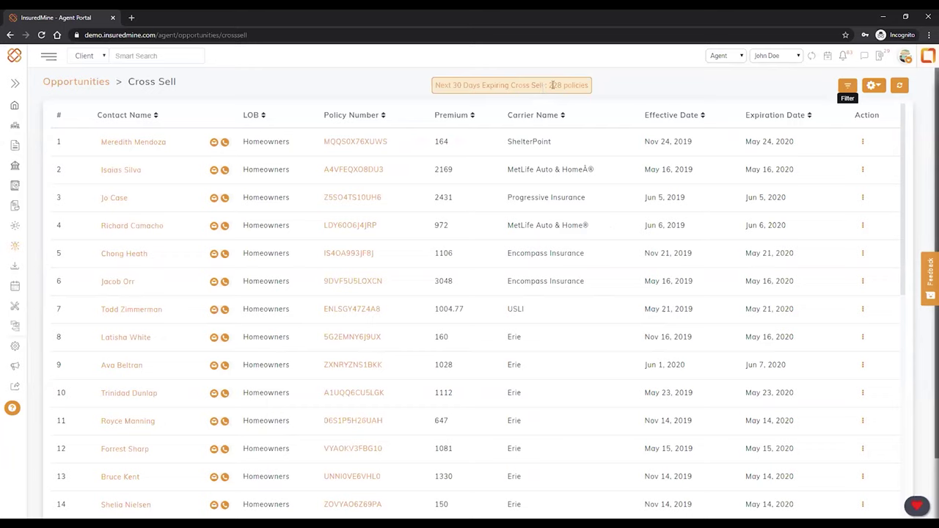
left_click_drag(547, 85, 583, 85)
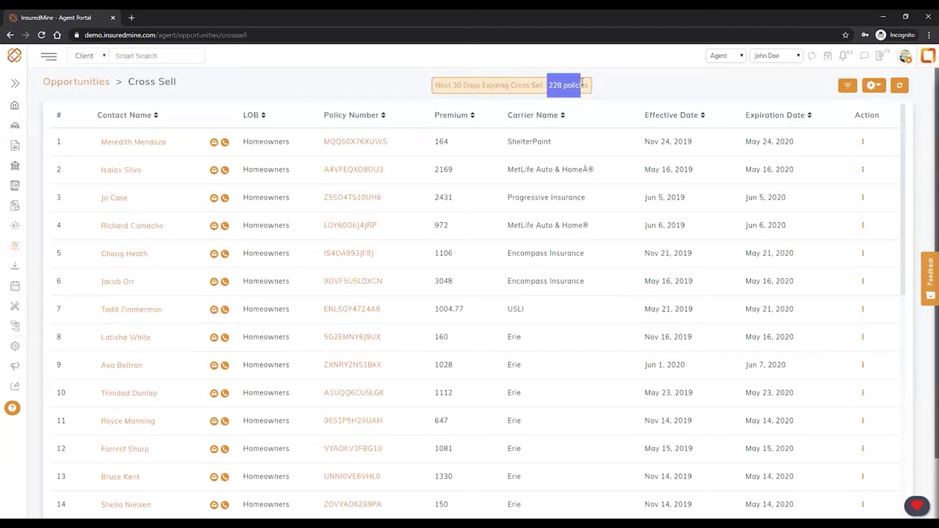
- Examine the full list of policy categories available for exclusion in the Cross Sell filters, and close the filters
left_click(846, 88)
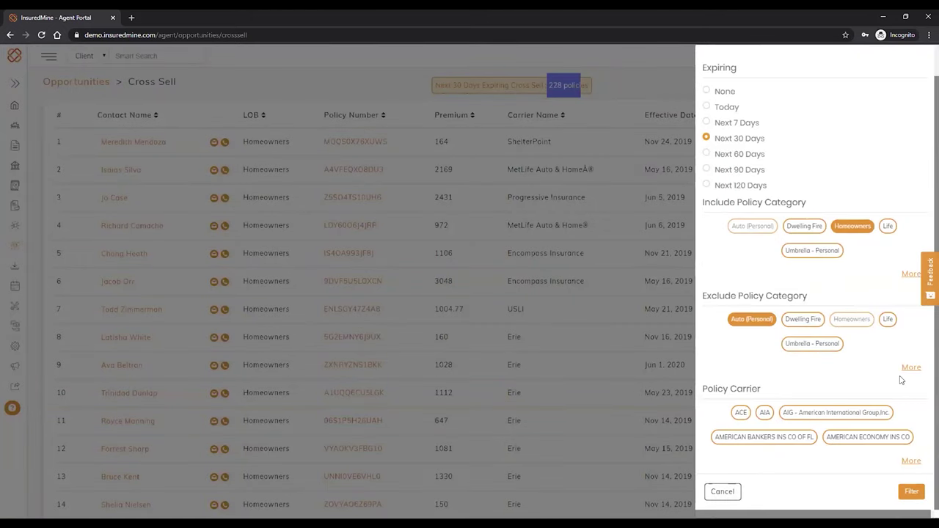
left_click(910, 367)
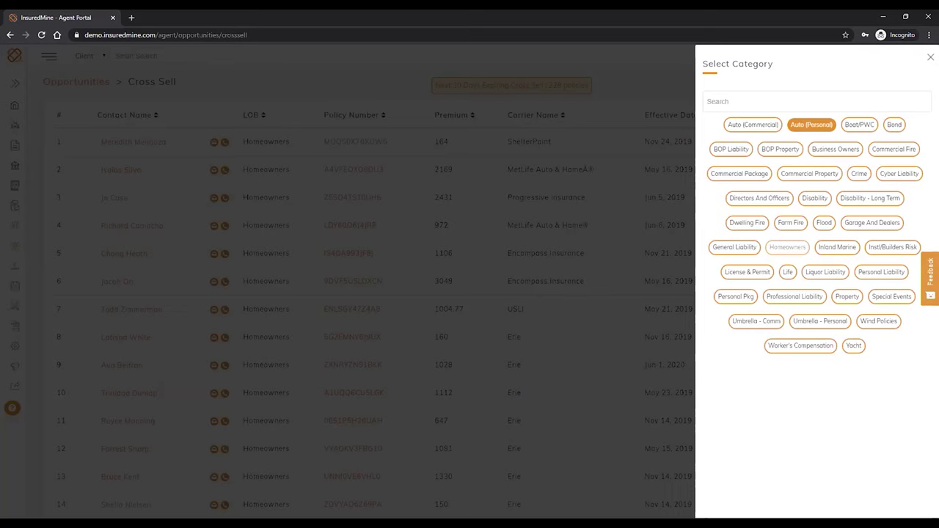
left_click(930, 57)
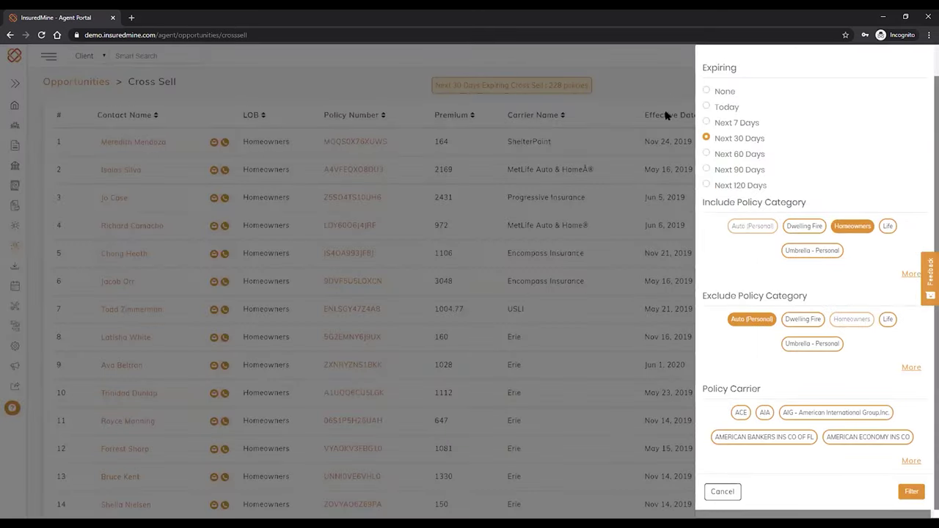
left_click(316, 133)
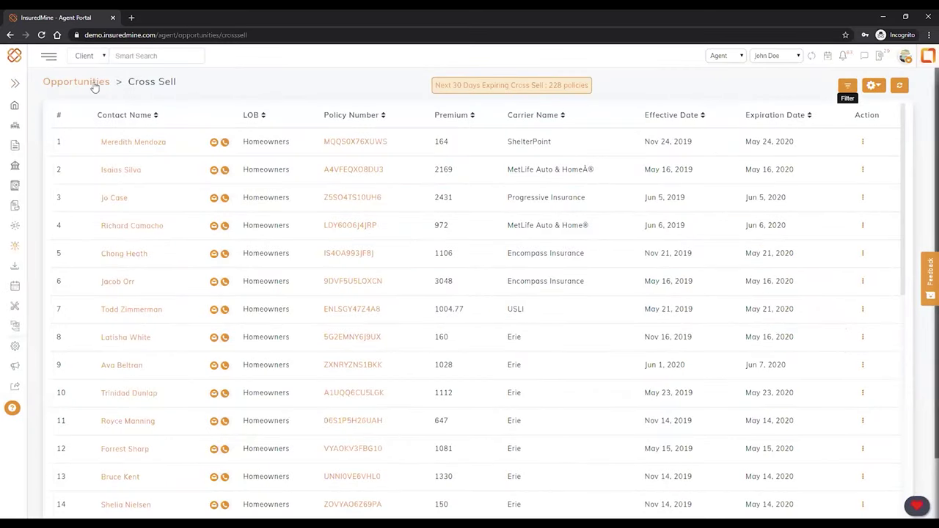
- Return to the Opportunities overview and open the Engagement page
left_click(87, 84)
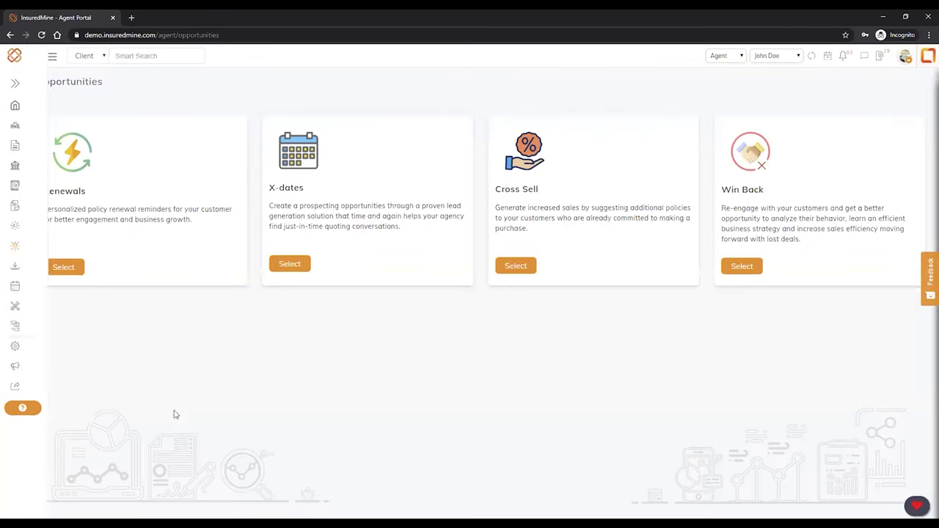
mouse_move(7, 273)
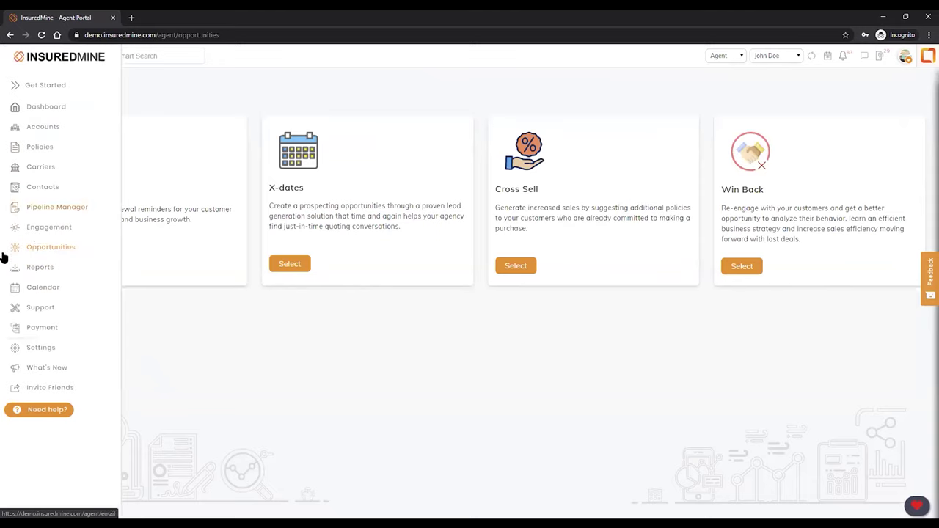
left_click(69, 231)
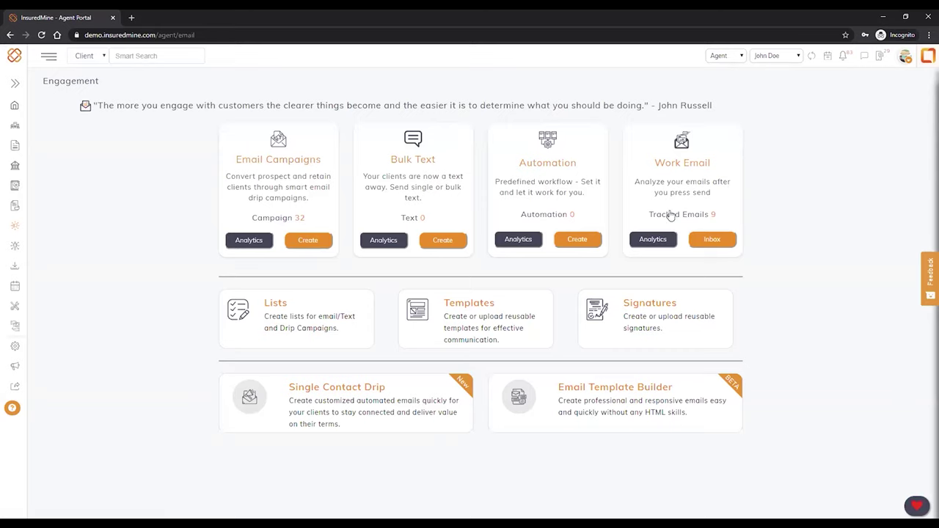
- Open Lists from Engagement and, for active clients, review the office, tag, policy category and carrier filters
left_click(299, 324)
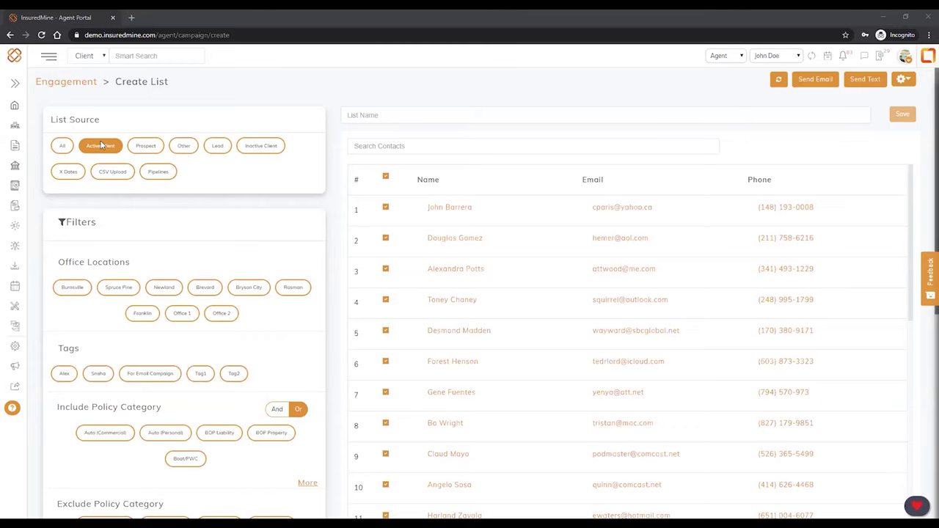
scroll(381, 293, "down", 2)
scroll(169, 253, "down", 1)
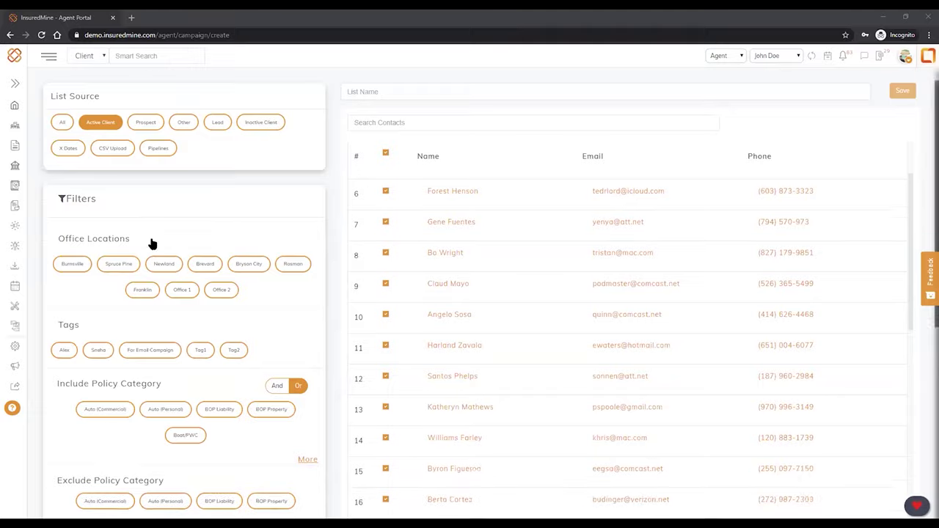
scroll(186, 220, "down", 1)
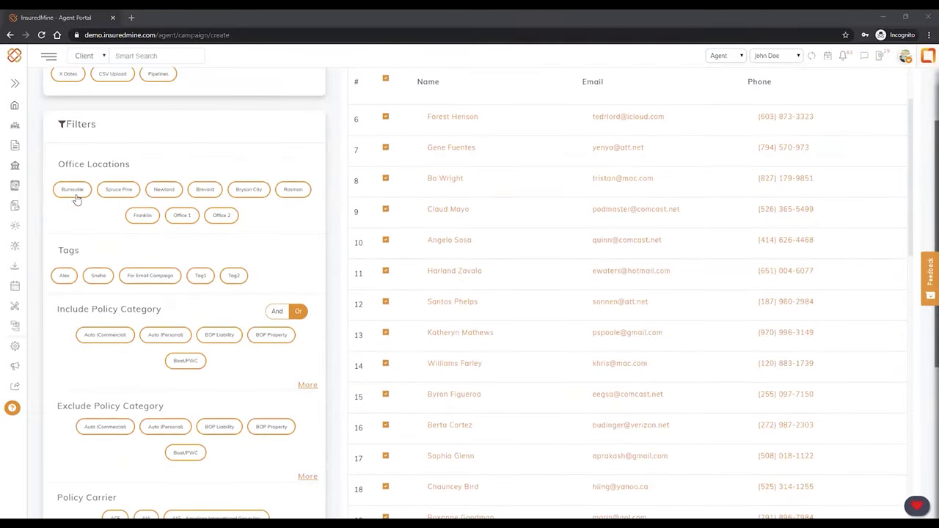
scroll(220, 272, "down", 2)
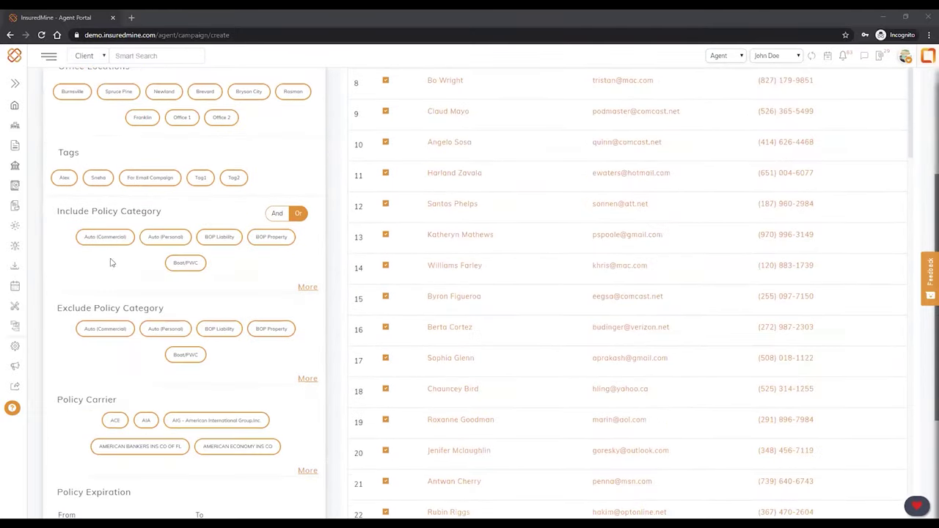
scroll(258, 368, "down", 2)
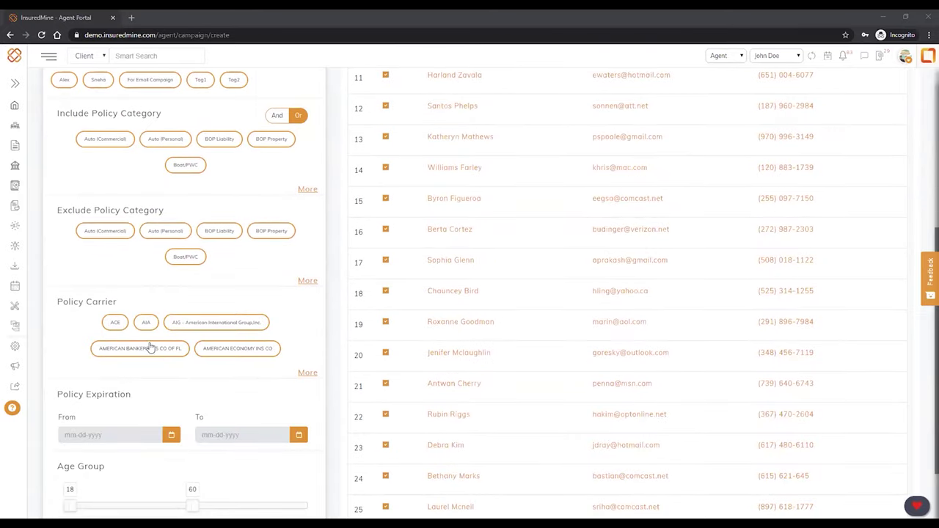
- Filter the list to contacts with the policy carrier Mercury Insurance, and review the filtered contacts
left_click(308, 373)
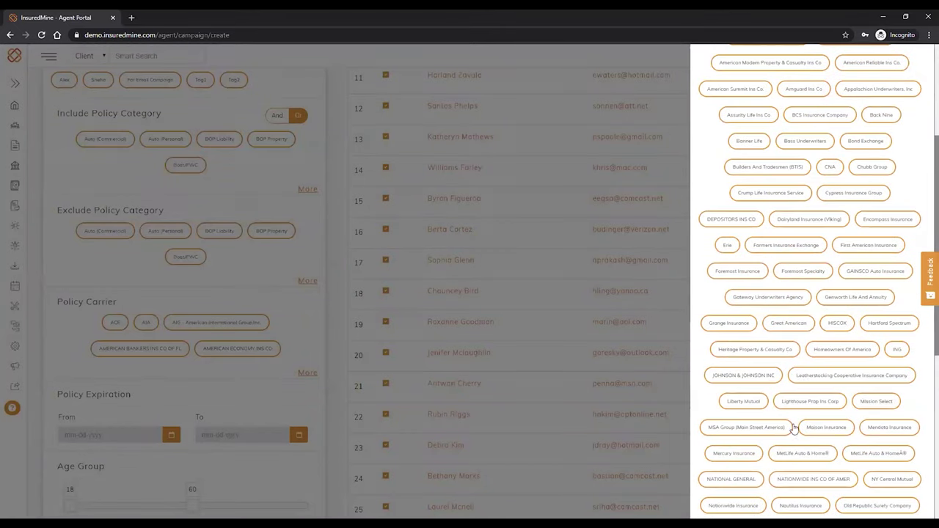
scroll(820, 358, "down", 3)
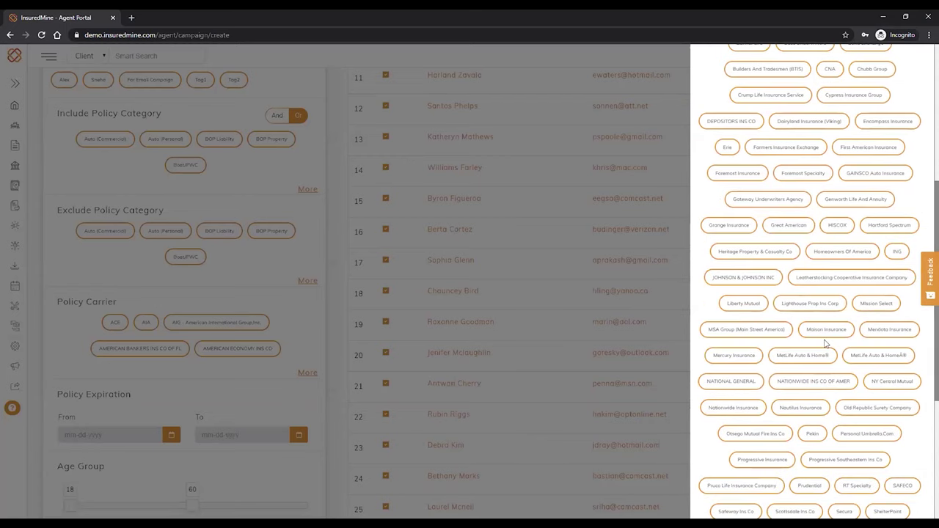
left_click(735, 356)
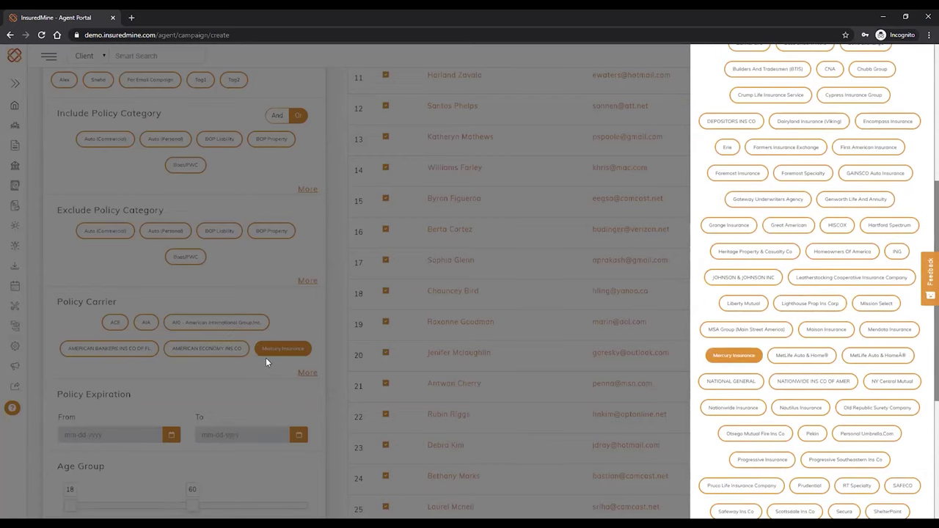
scroll(775, 304, "down", 2)
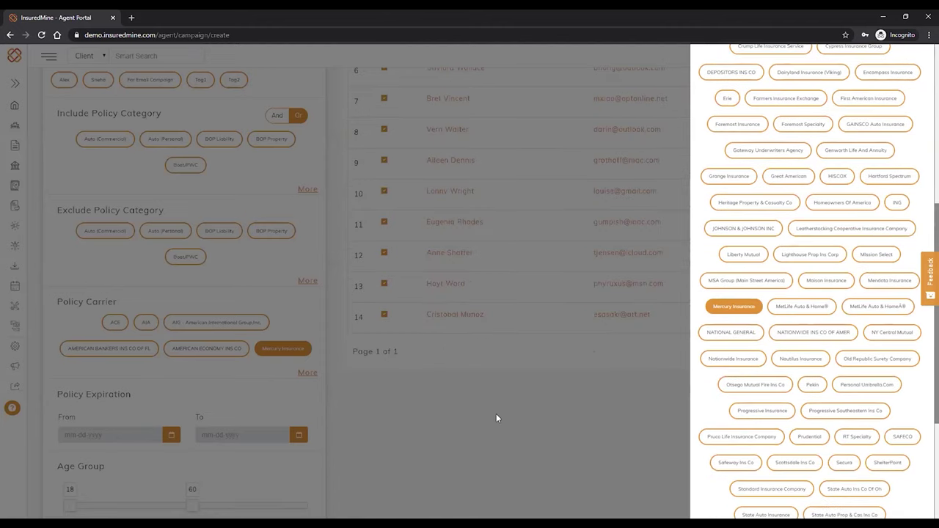
left_click(458, 335)
scroll(520, 409, "up", 4)
scroll(616, 481, "down", 3)
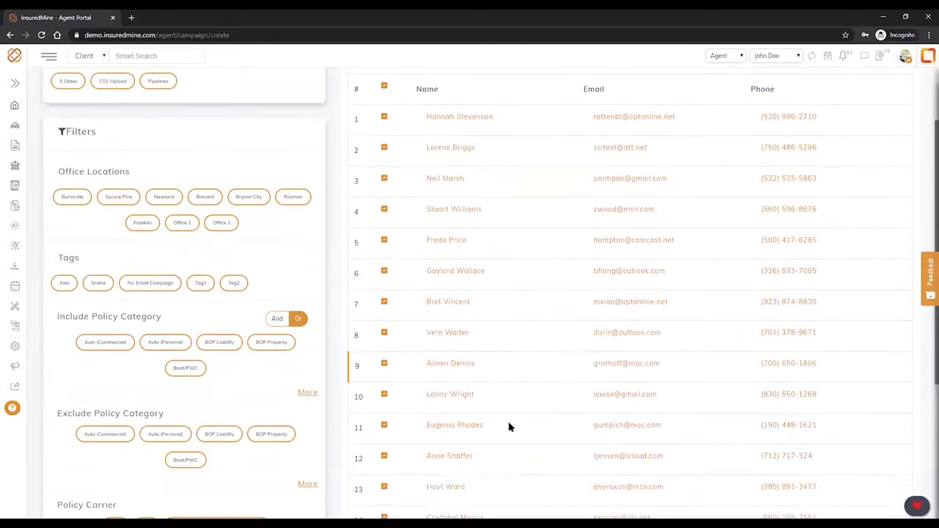
scroll(637, 444, "up", 4)
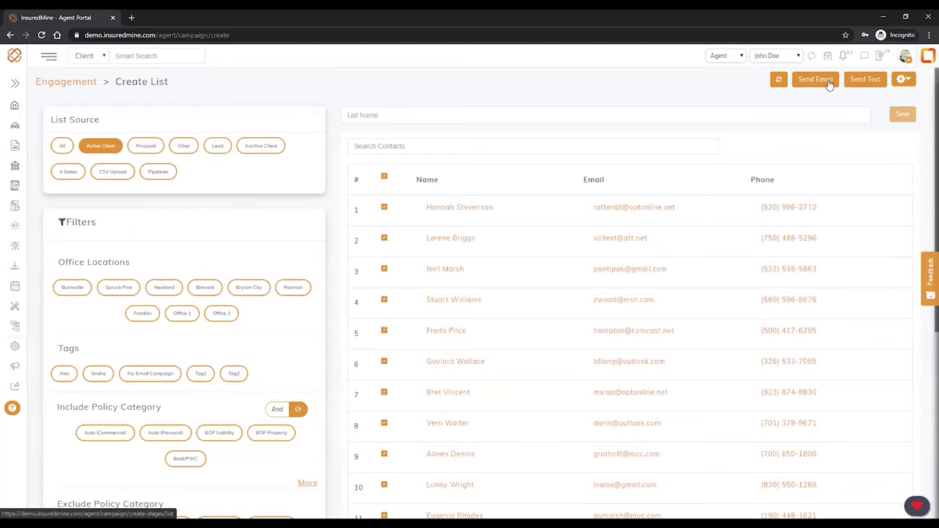
- Start an email campaign from the filtered list and add a second and third stage
left_click(829, 82)
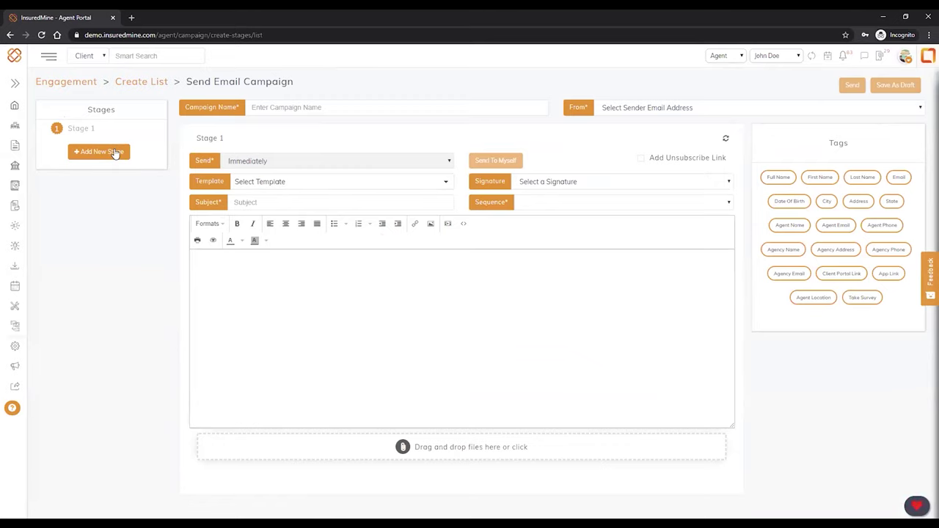
left_click(116, 151)
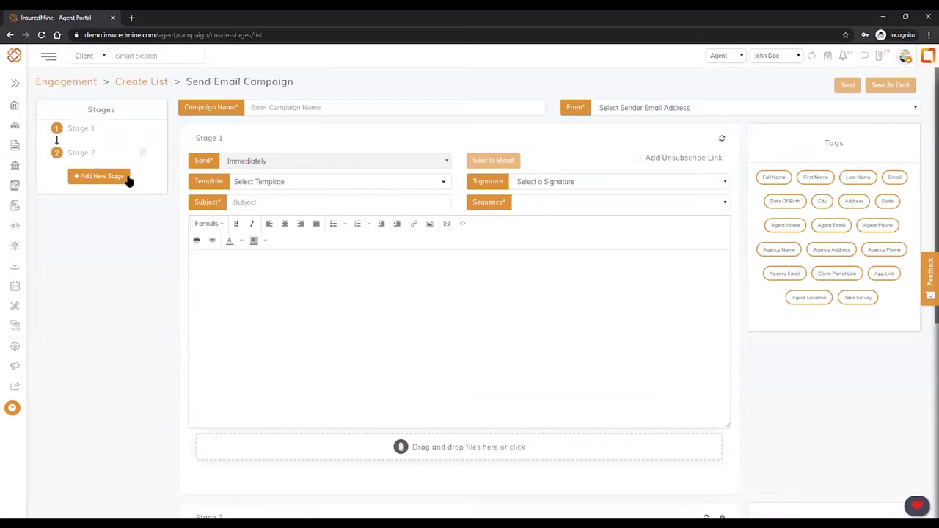
left_click(127, 178)
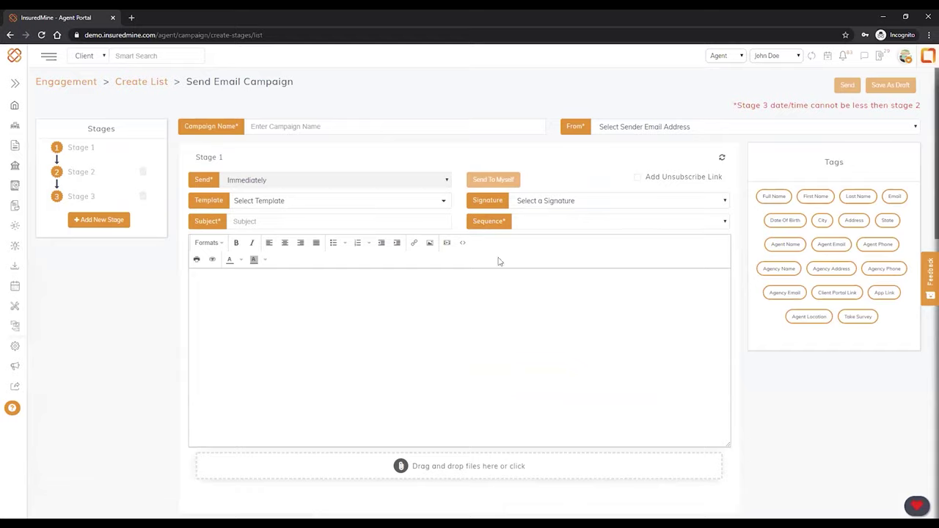
- Set Stage 2 to go to Stage 1 recipients with the filter Received not Clicked
scroll(583, 336, "down", 4)
left_click(547, 258)
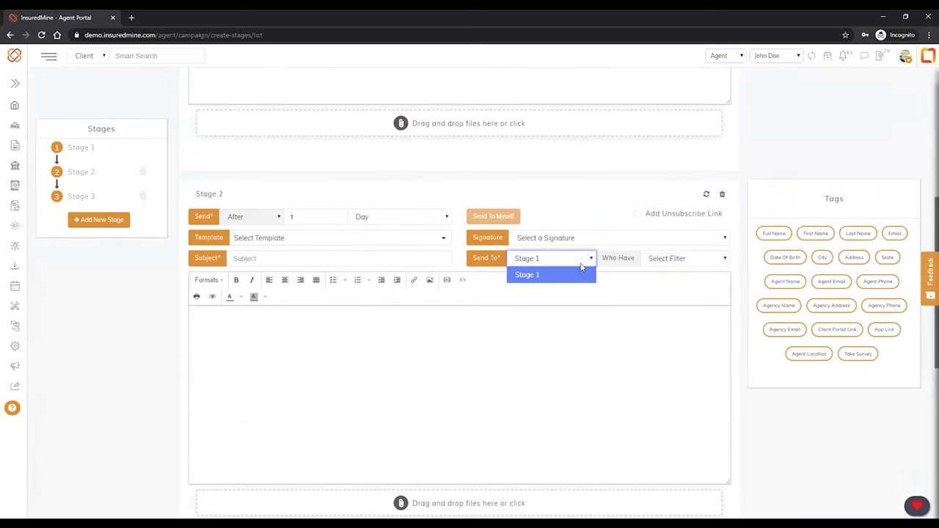
left_click(669, 261)
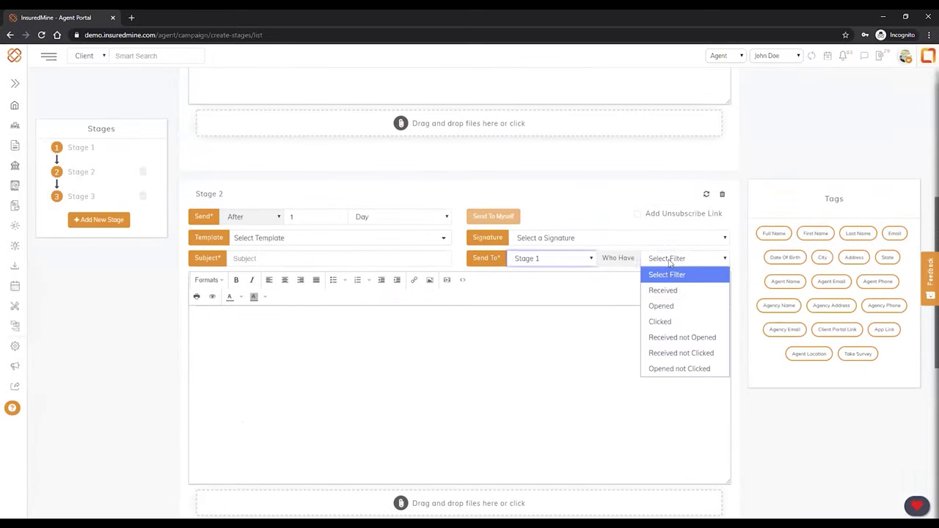
left_click(676, 354)
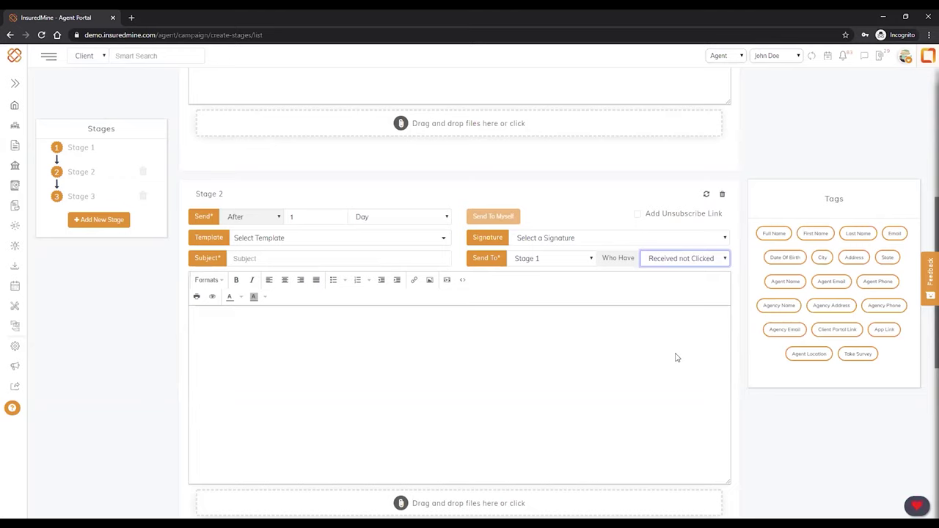
- Load the Welcome message template into the Stage 1 email
scroll(220, 278, "up", 5)
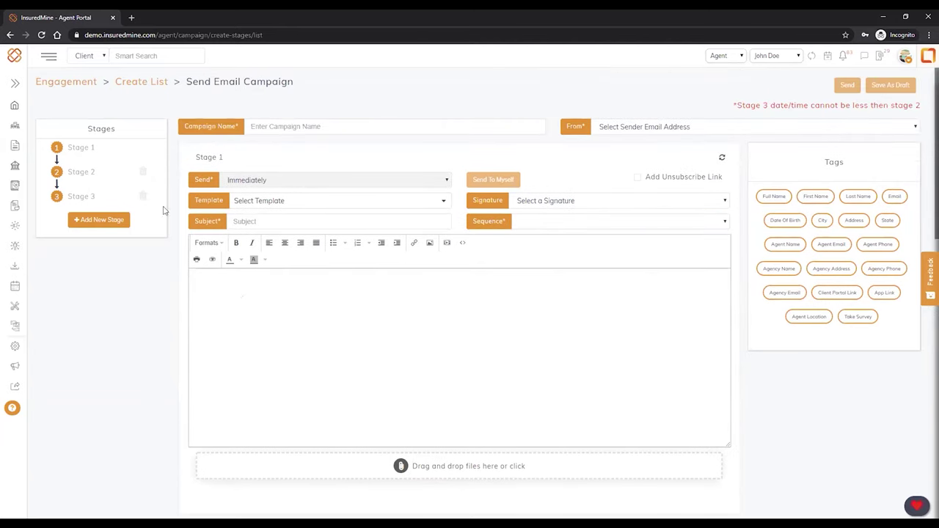
left_click(279, 200)
left_click(456, 335)
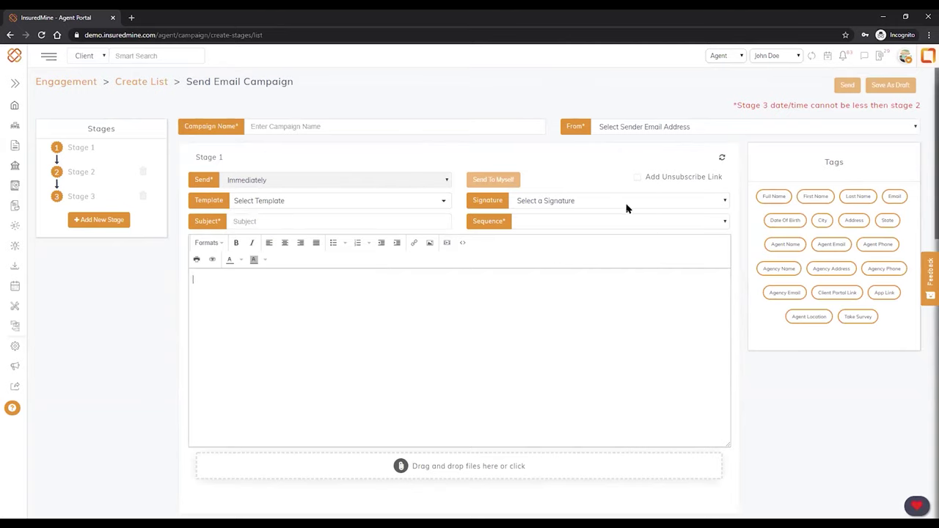
left_click(367, 201)
left_click(253, 232)
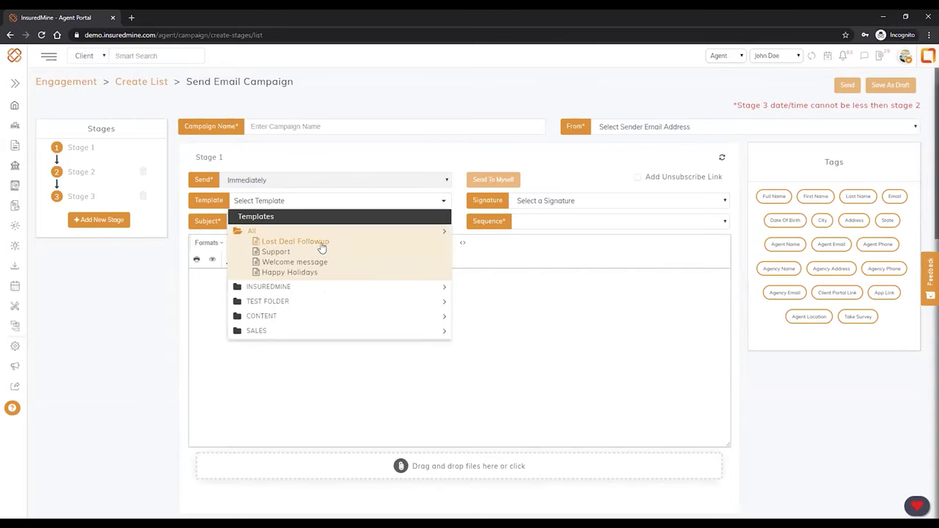
left_click(294, 262)
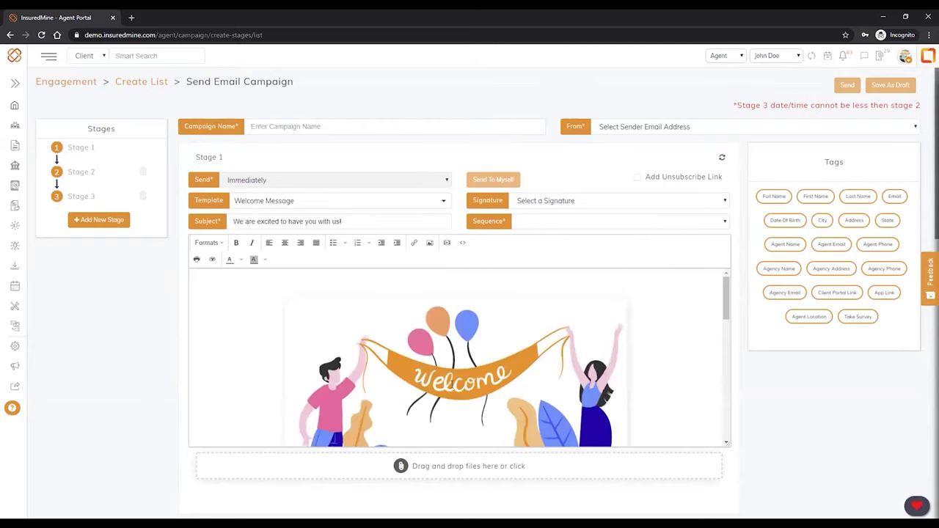
- Choose the demo agent's sender address for the campaign and the AIA list as the Stage 1 sequence
left_click(633, 126)
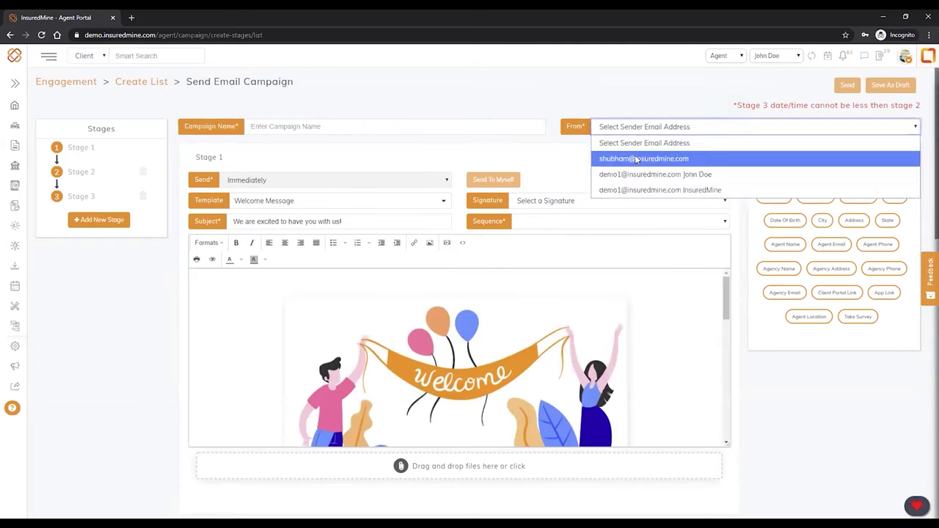
left_click(635, 178)
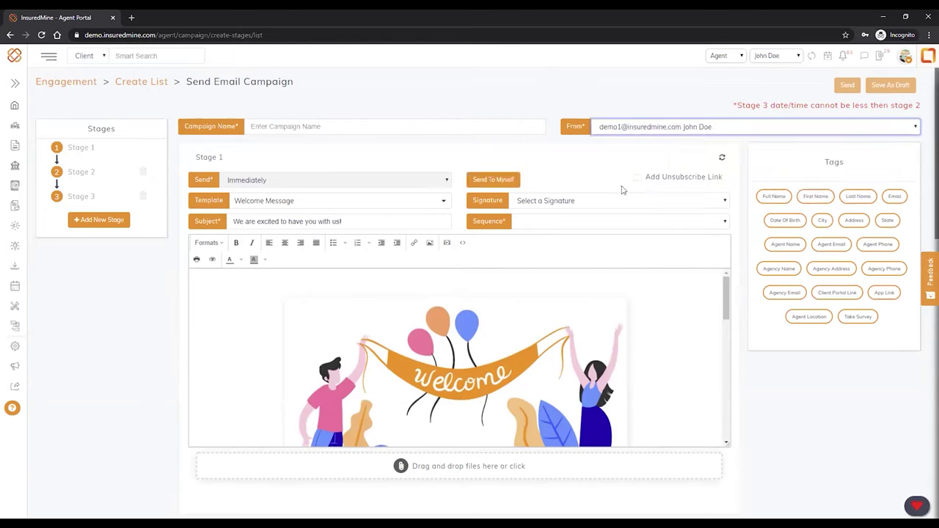
left_click(580, 220)
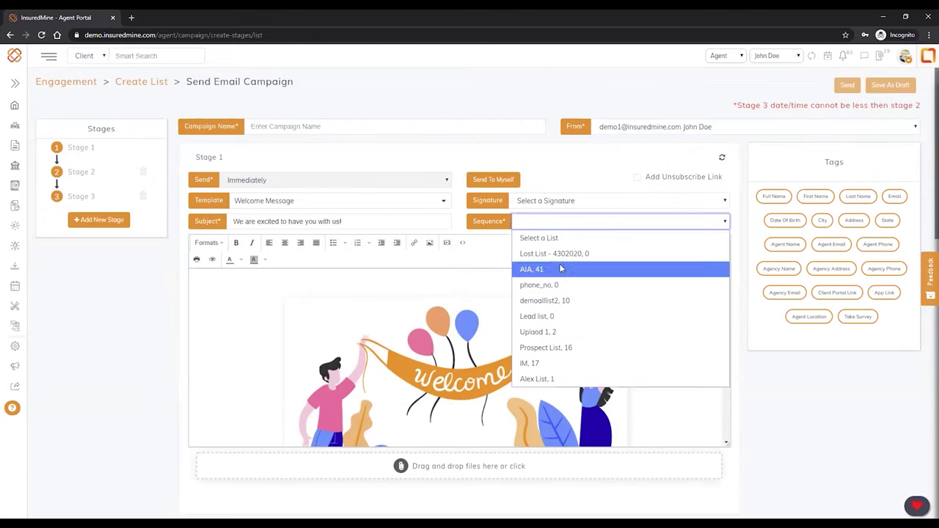
left_click(556, 272)
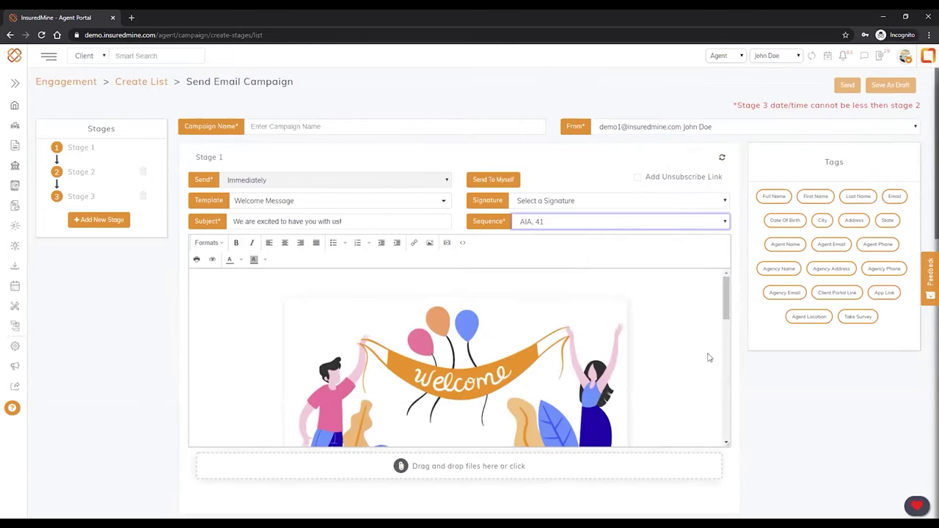
scroll(564, 425, "down", 1)
scroll(565, 425, "down", 4)
scroll(627, 316, "up", 5)
- Leave the campaign form, open the Email Campaigns analytics, and view the details of a sent hello 16 campaign stage
left_click(145, 93)
left_click(236, 242)
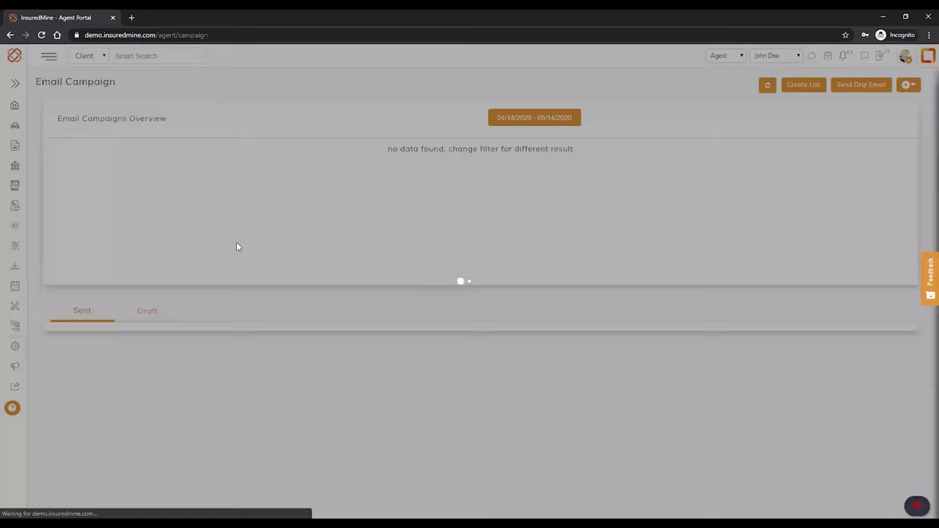
scroll(475, 407, "down", 2)
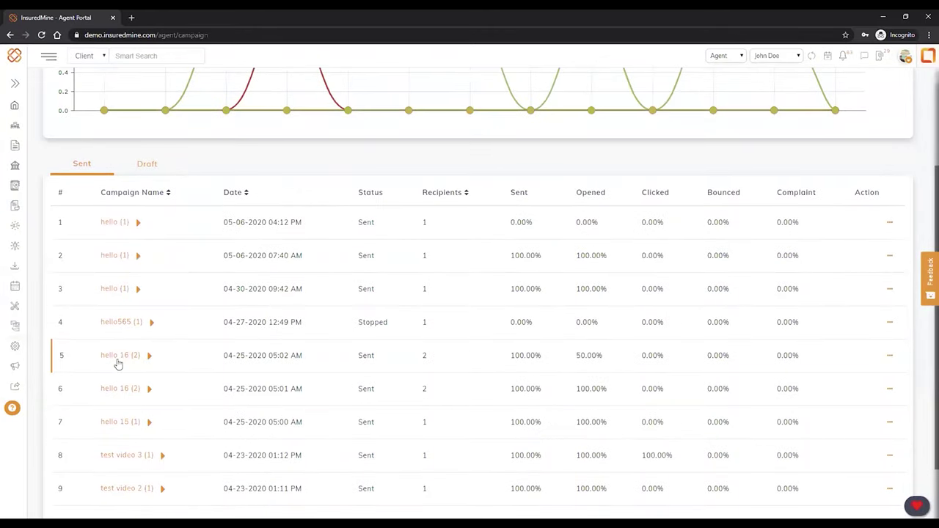
left_click(125, 356)
left_click(129, 389)
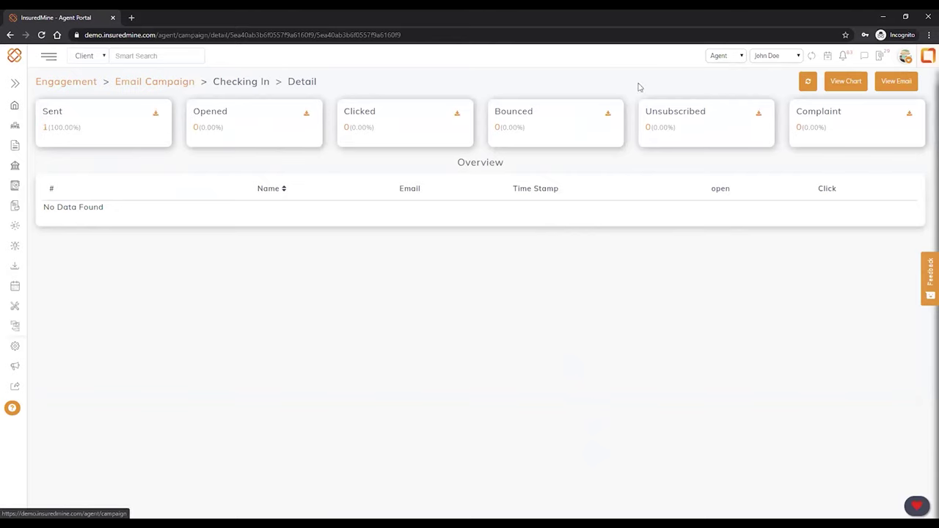
- Return to the Engagement page and start creating a new workflow automation
left_click(87, 86)
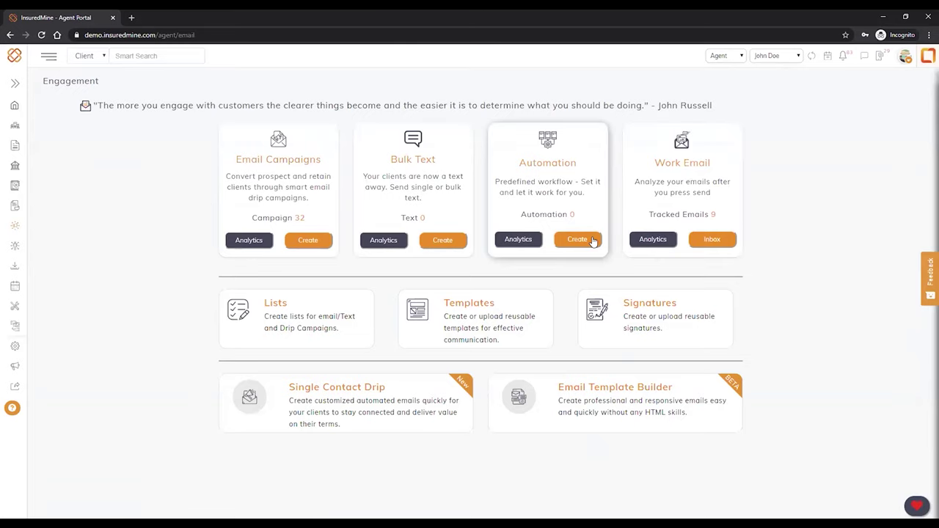
left_click(576, 240)
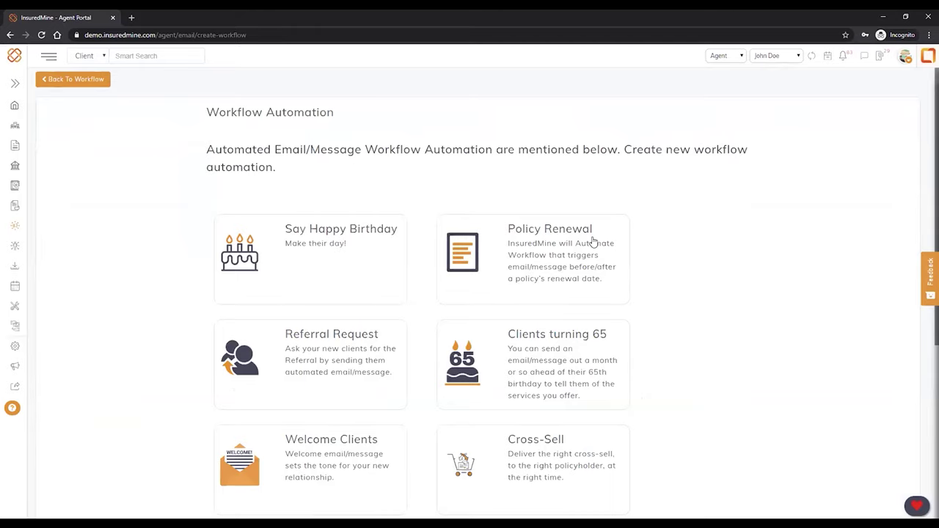
scroll(409, 318, "down", 1)
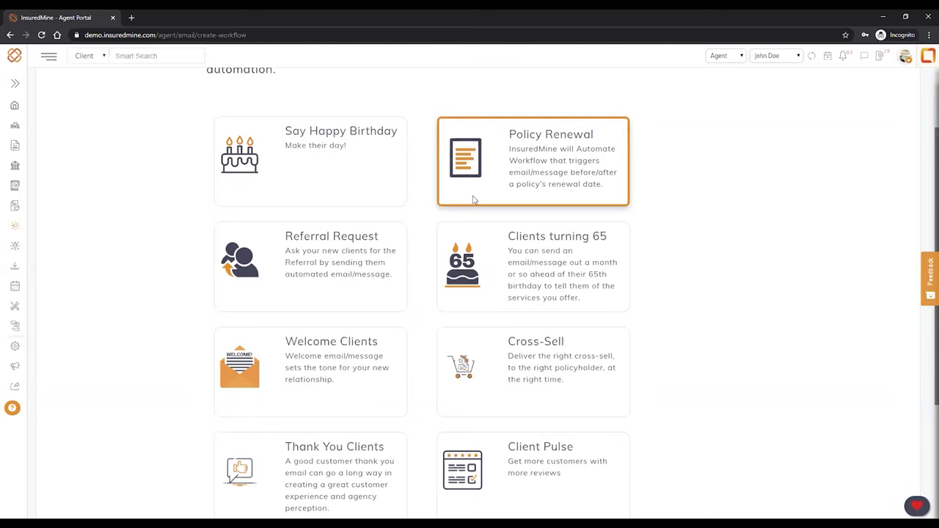
- Look through the predefined workflow automation types and select Custom Automation
left_click(371, 297)
left_click(581, 309)
scroll(601, 411, "down", 2)
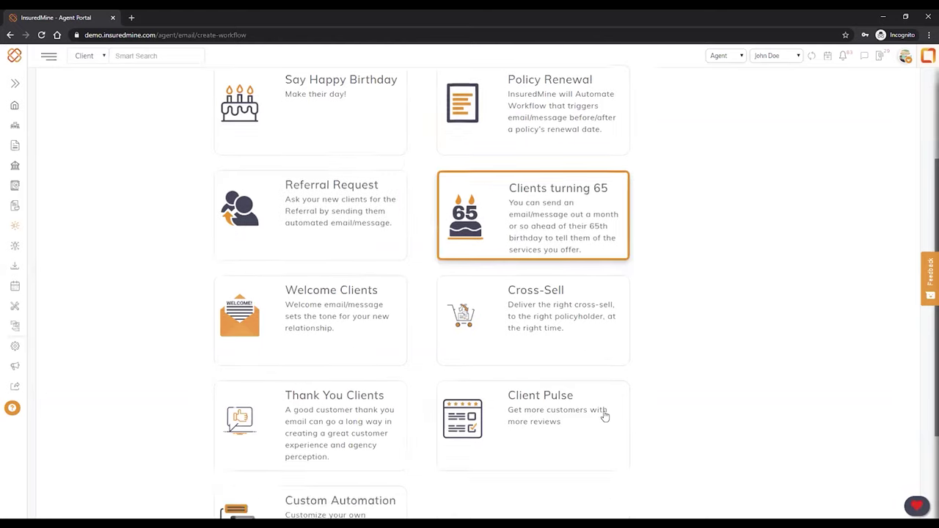
left_click(450, 260)
left_click(402, 248)
left_click(356, 371)
left_click(565, 357)
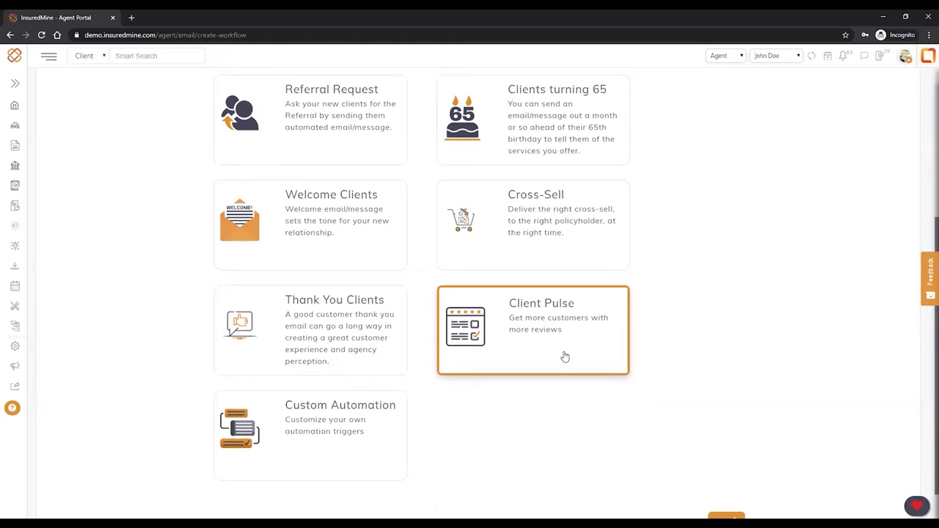
left_click(303, 458)
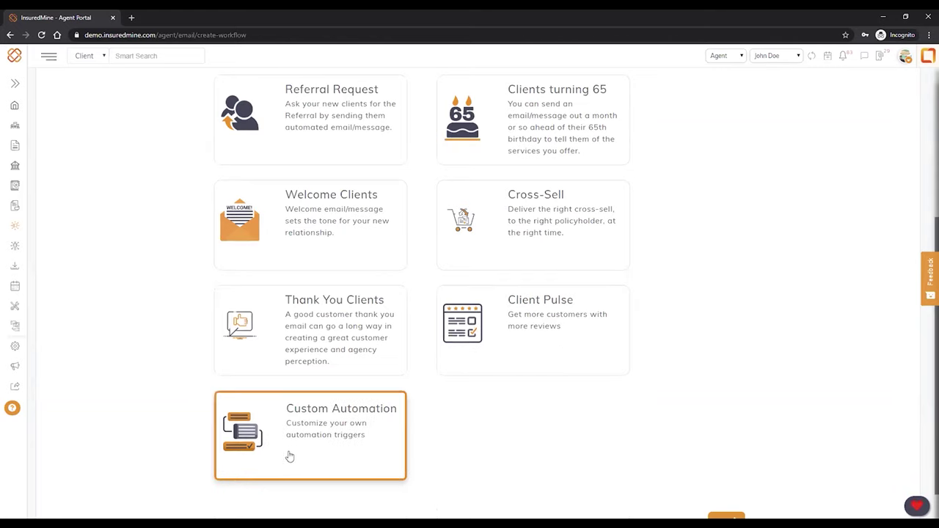
scroll(293, 446, "down", 1)
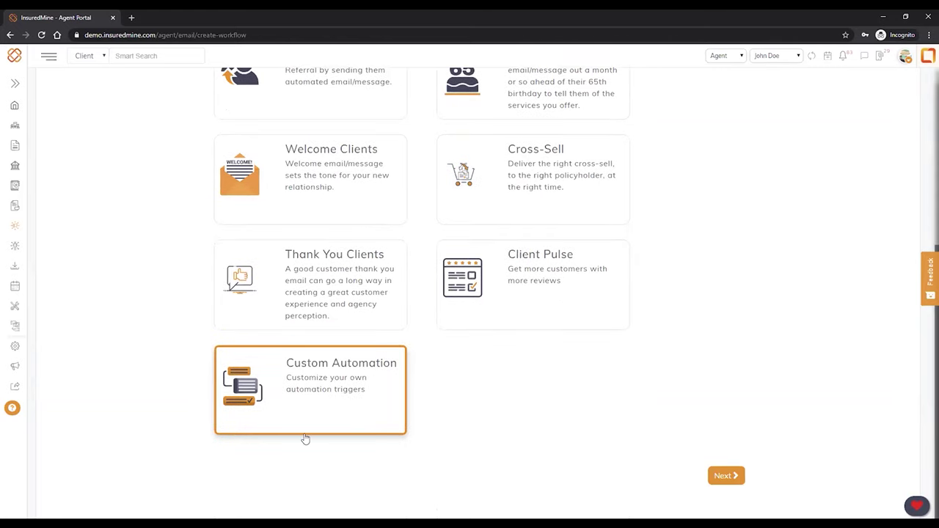
- Continue past the Custom Automation choice, and leave the workflow setup for the Engagement page
left_click(728, 476)
mouse_move(13, 220)
left_click(74, 228)
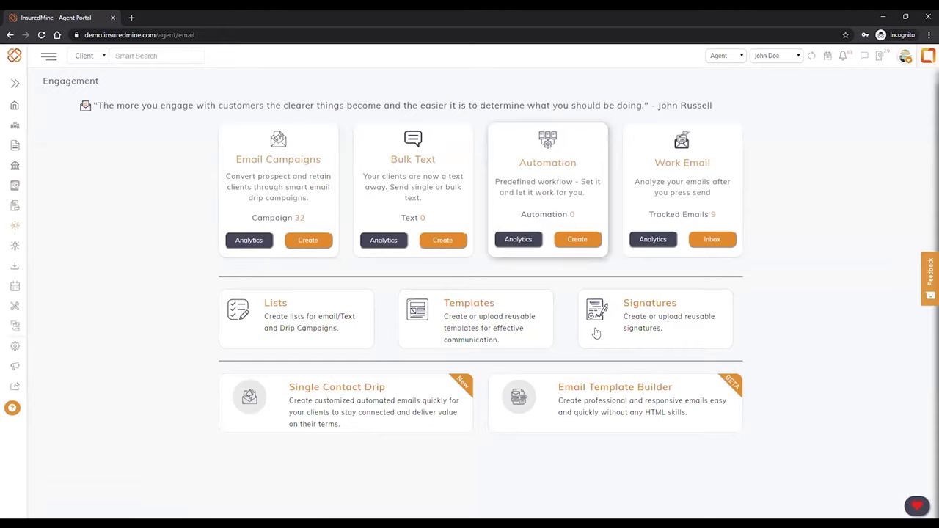
- Open the Email Template Builder and load the Quick Taxi newsletter template into the editor
left_click(642, 421)
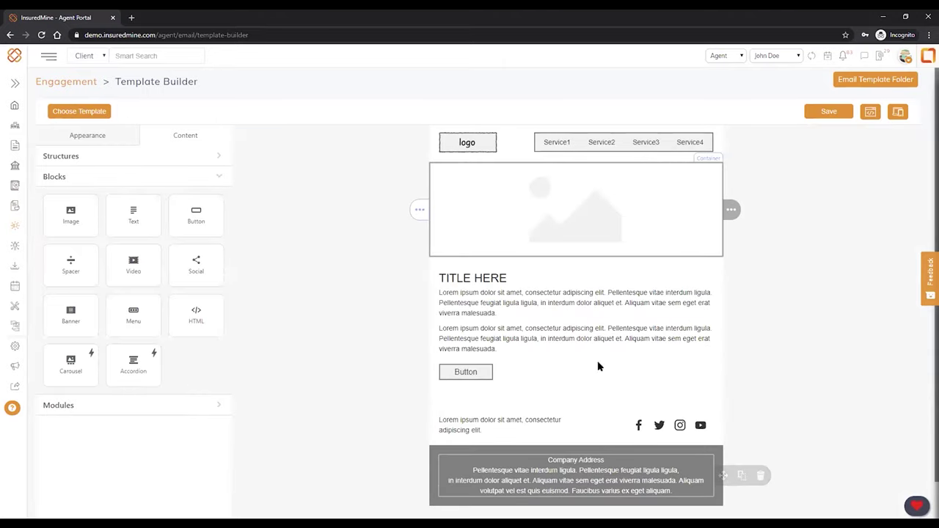
left_click(103, 111)
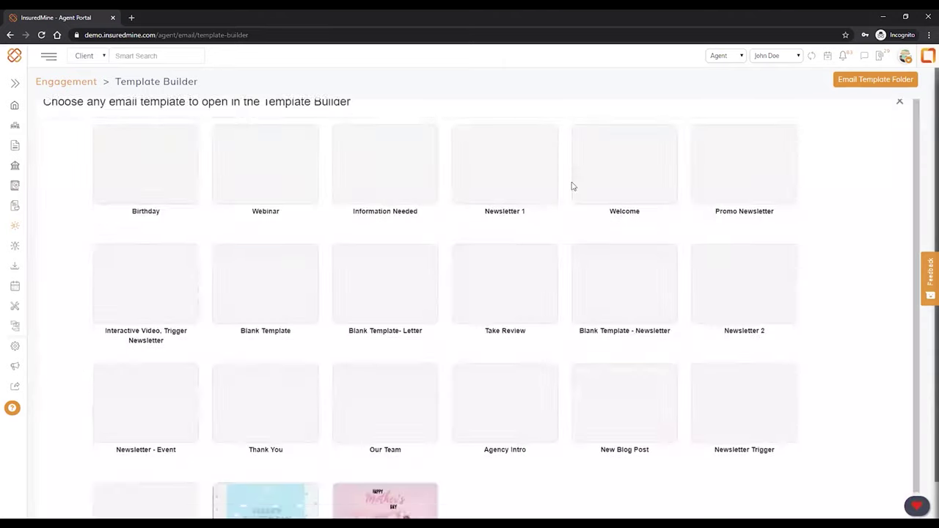
left_click(506, 188)
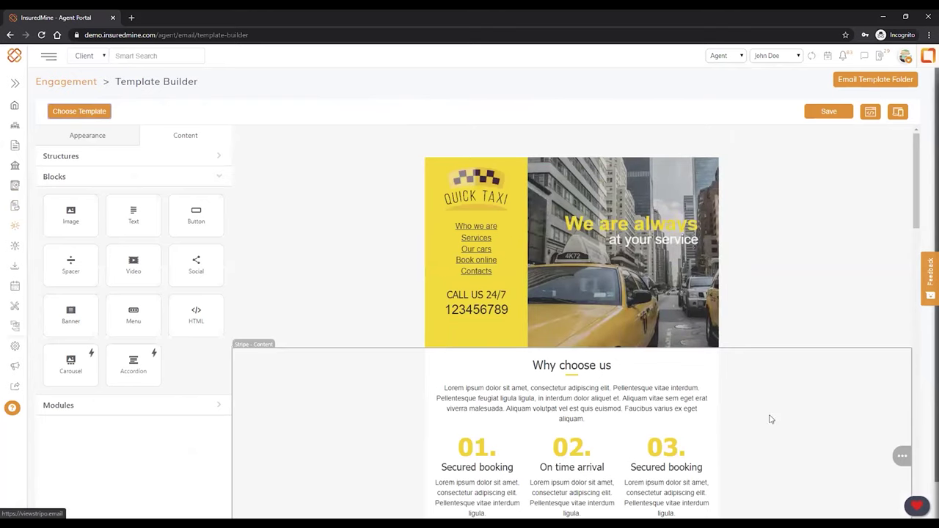
- Look through the sections of the loaded Quick Taxi template down to its footer
scroll(608, 377, "down", 10)
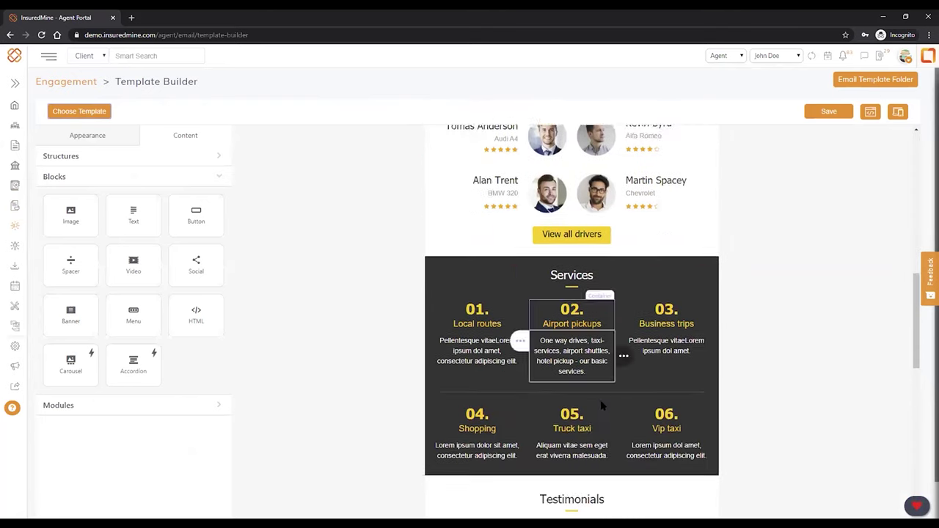
scroll(600, 406, "down", 10)
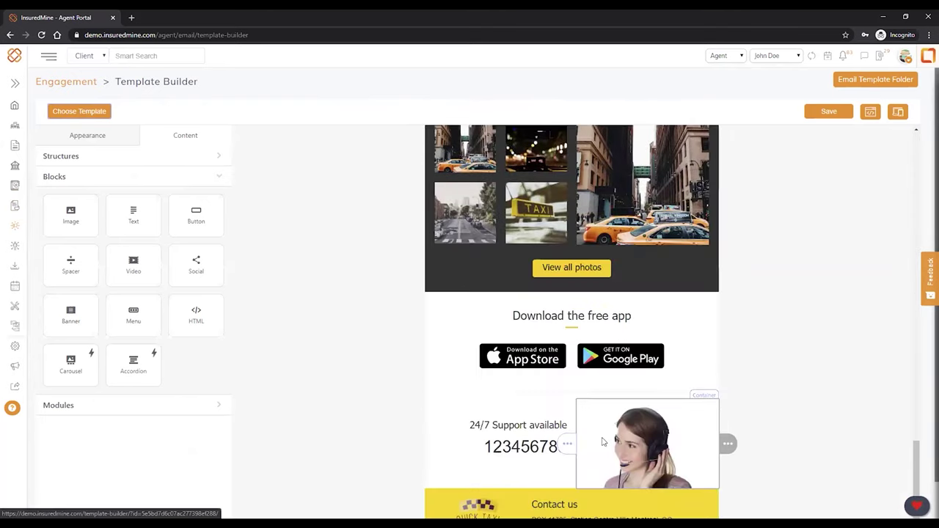
scroll(602, 441, "down", 3)
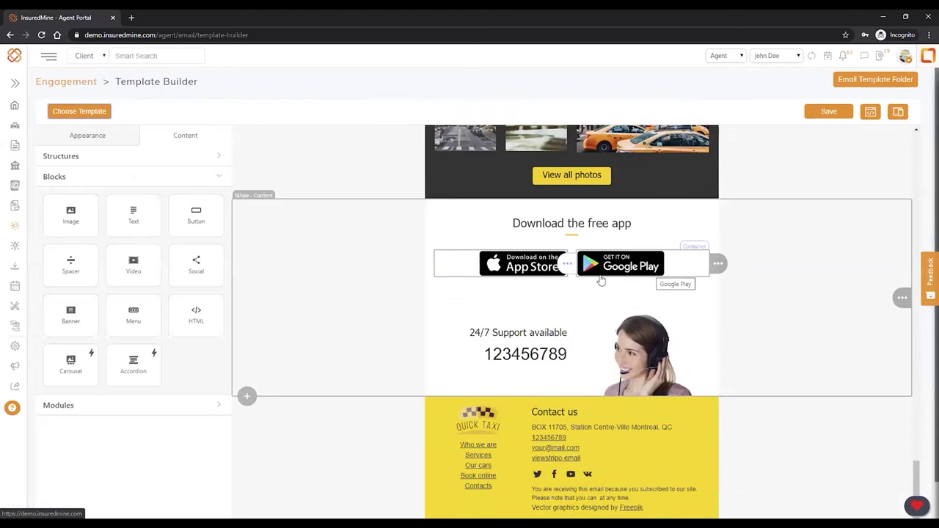
scroll(601, 286, "down", 2)
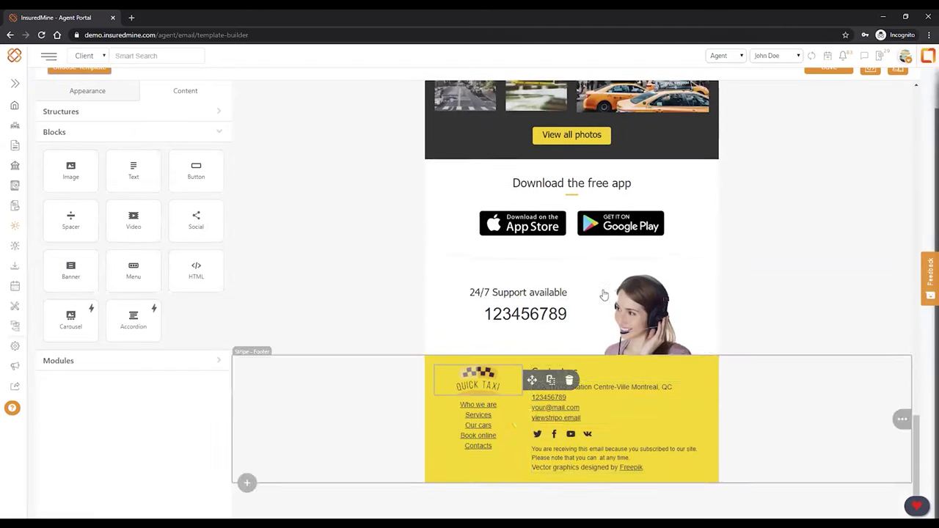
- Preview the Quick Taxi template in its desktop and mobile layouts and read through the desktop version to the contact footer
scroll(603, 294, "up", 20)
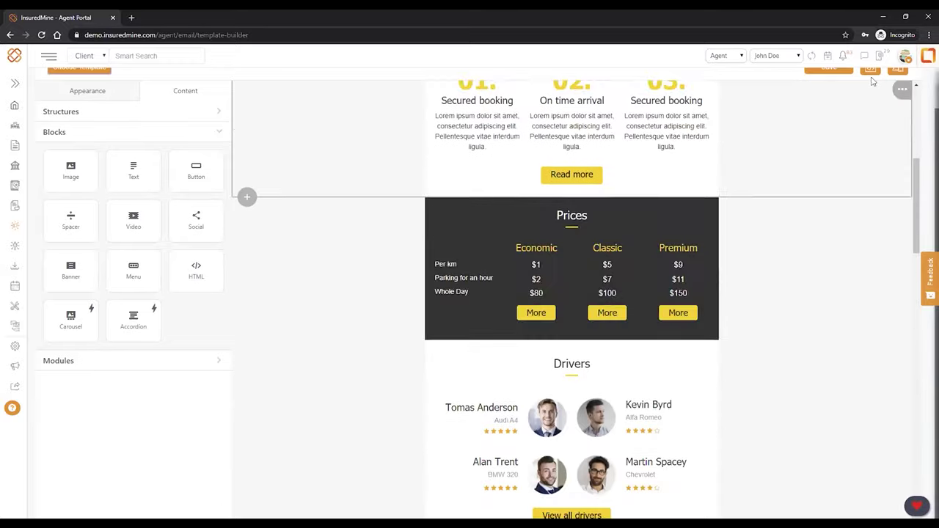
scroll(872, 81, "up", 5)
left_click(898, 112)
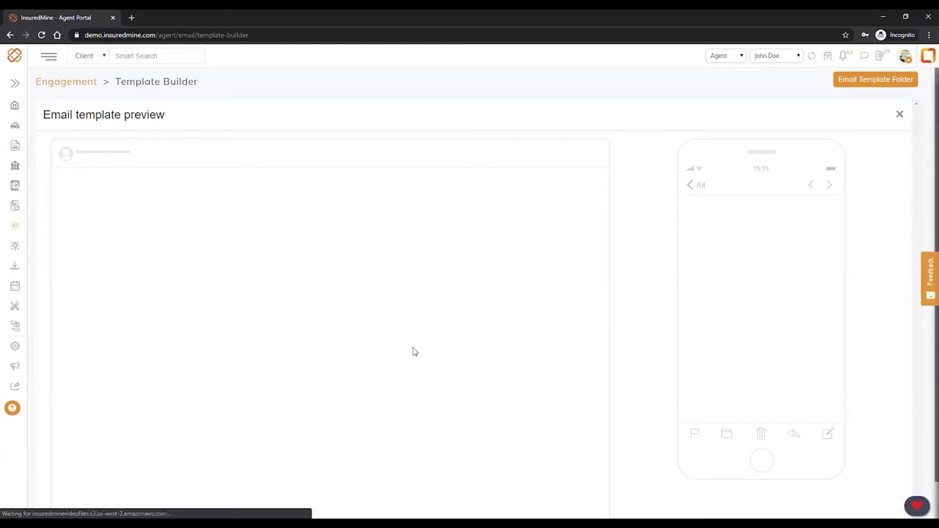
scroll(511, 327, "down", 4)
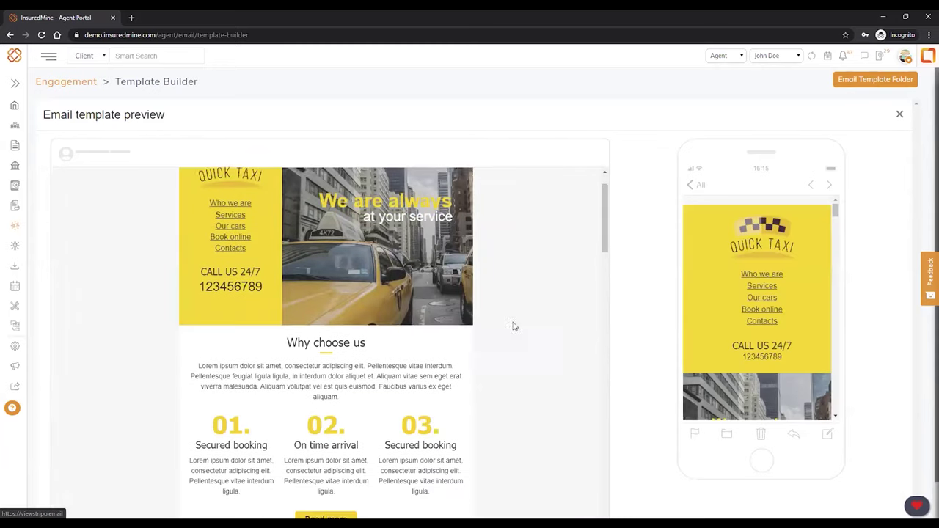
scroll(747, 294, "down", 1)
scroll(770, 354, "down", 3)
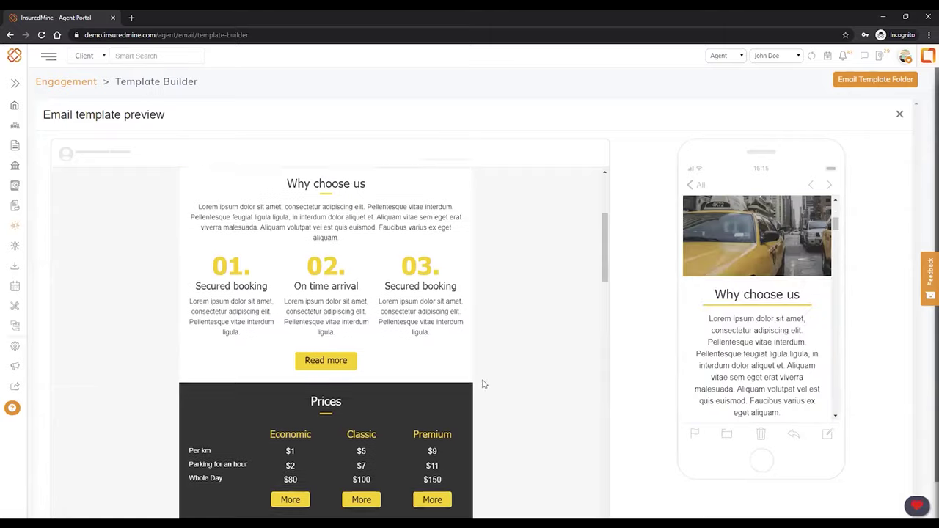
scroll(408, 382, "down", 12)
scroll(345, 351, "down", 5)
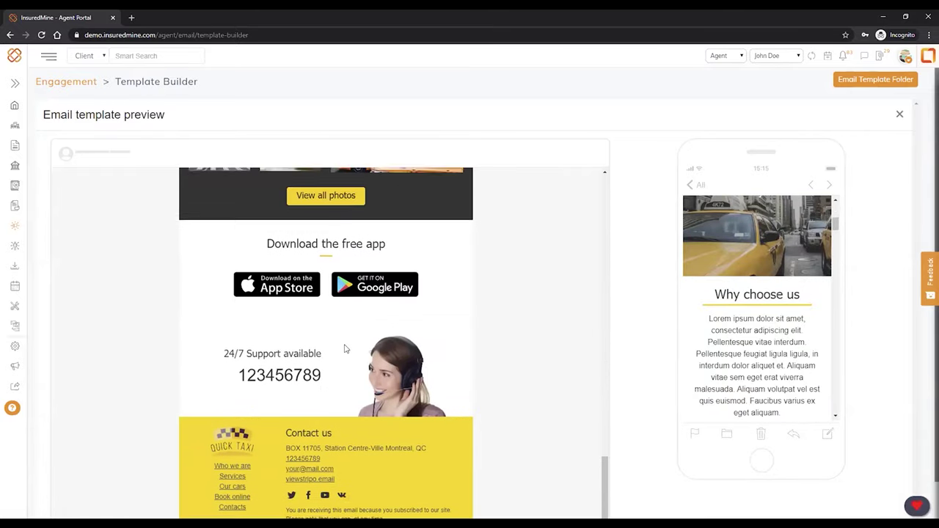
- Return to the Engagement page and open the Single Contact Drip overview
left_click(57, 78)
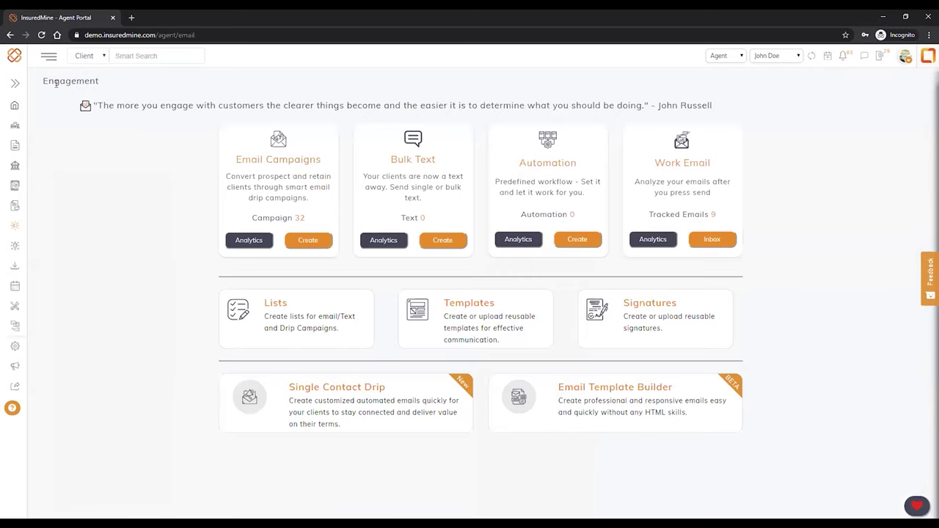
left_click(365, 406)
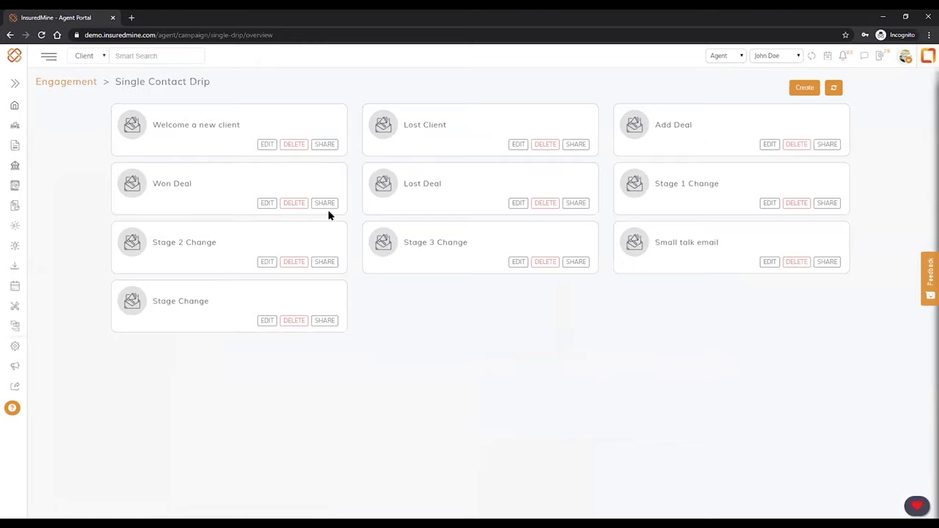
- Open Contacts, remove the Agent, Account Name, Date of Birth and Do Not Contact columns from the table, and save the column selection
mouse_move(30, 143)
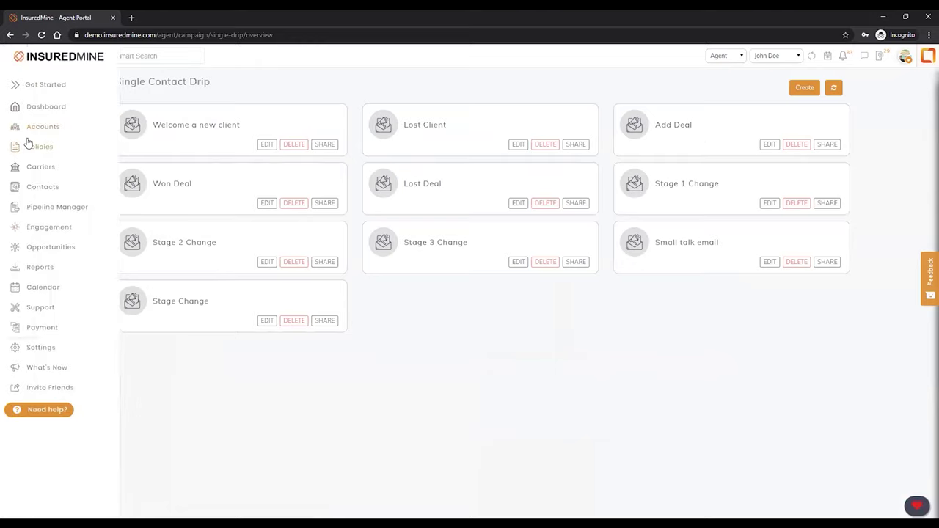
left_click(53, 189)
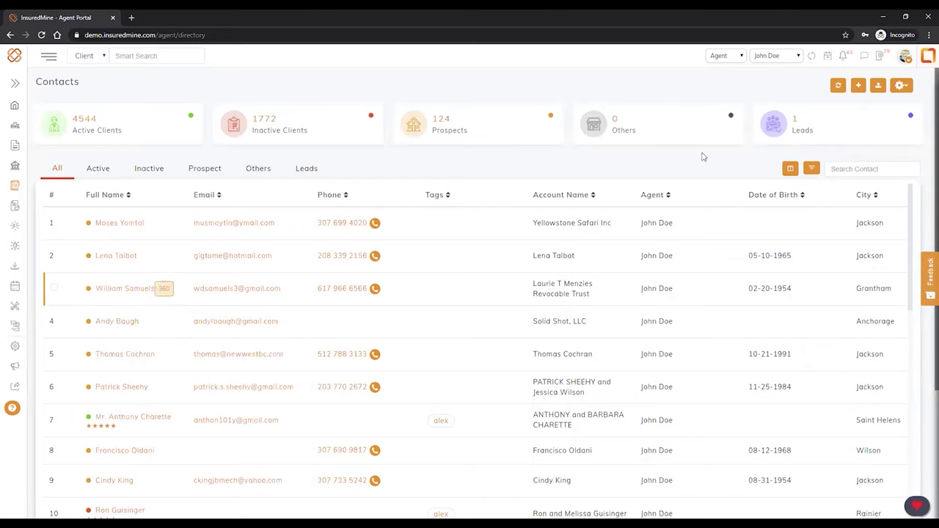
left_click(790, 169)
left_click(709, 221)
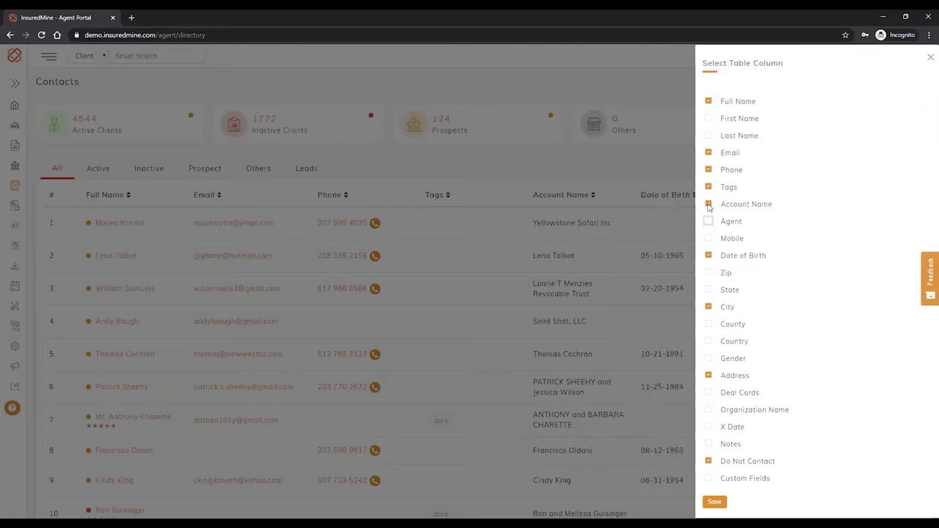
left_click(709, 205)
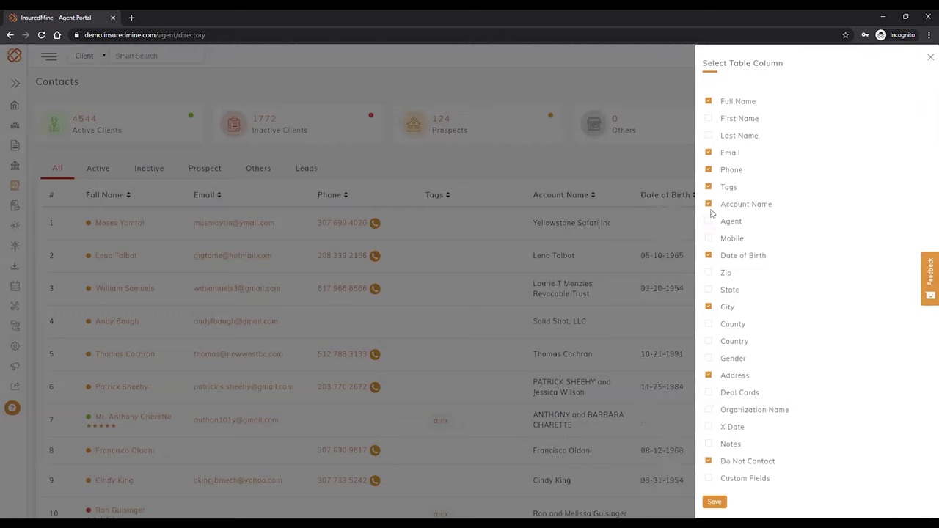
left_click(709, 257)
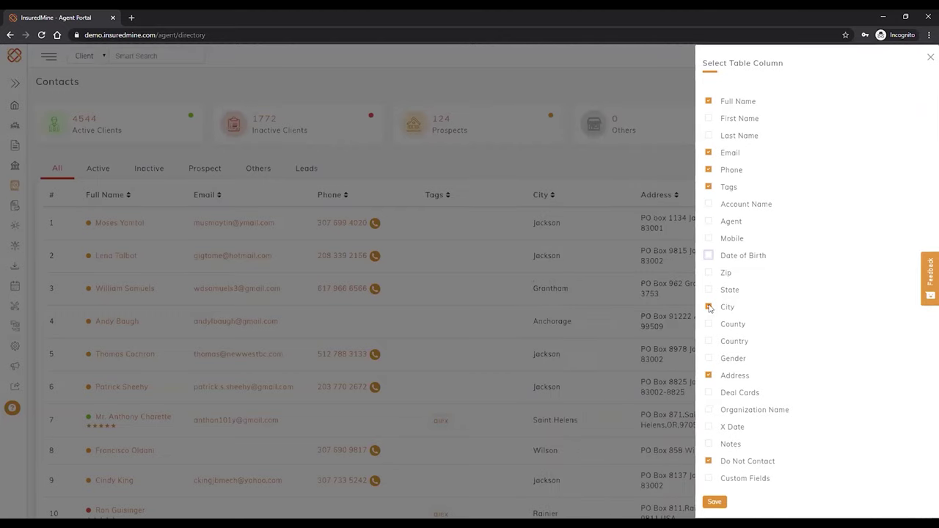
left_click(708, 461)
left_click(713, 502)
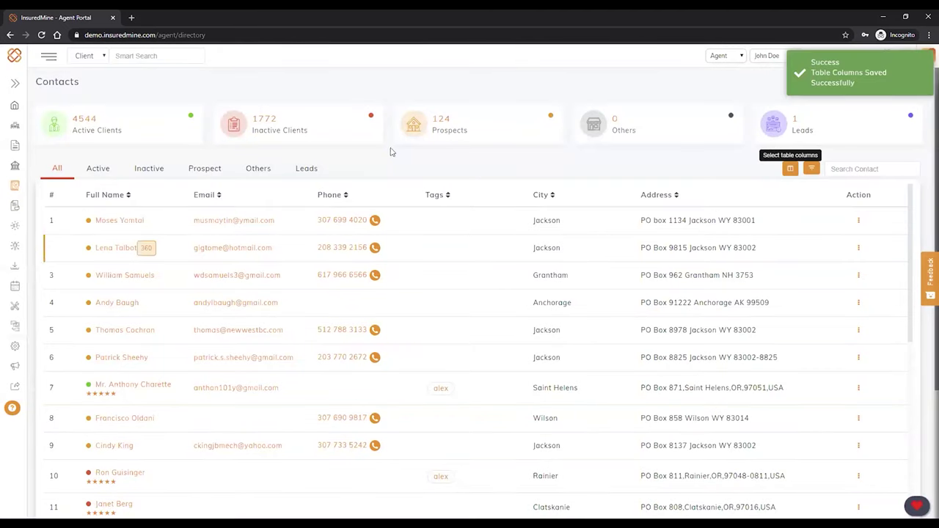
- Assign the Welcome a new client single drip to the first contact in the list
left_click(858, 220)
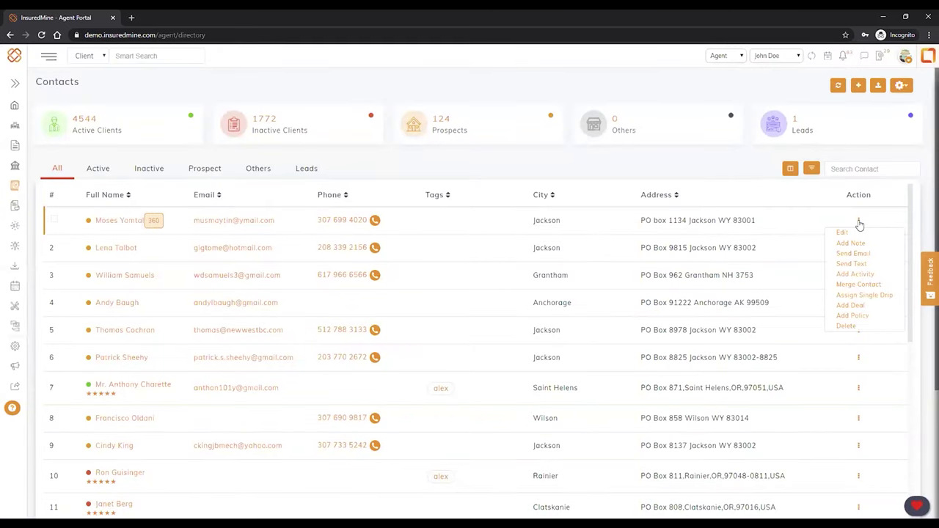
left_click(871, 295)
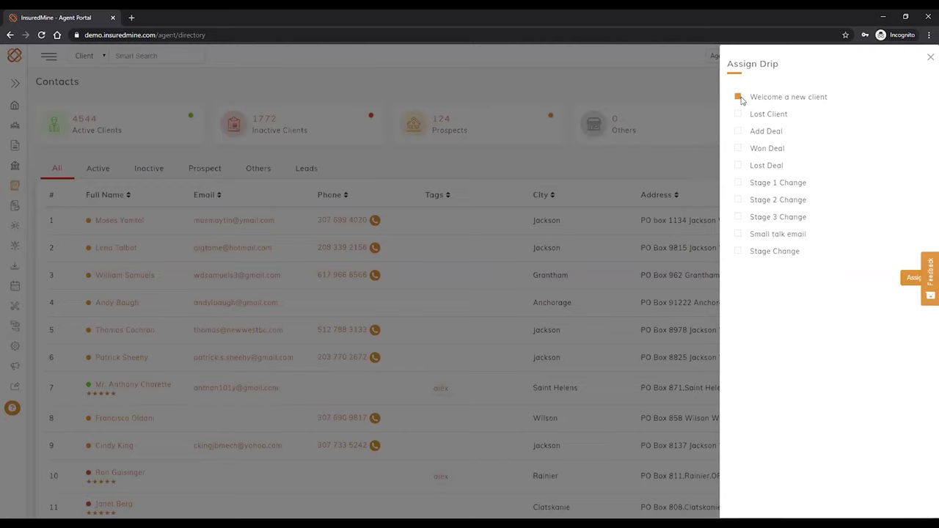
left_click(913, 277)
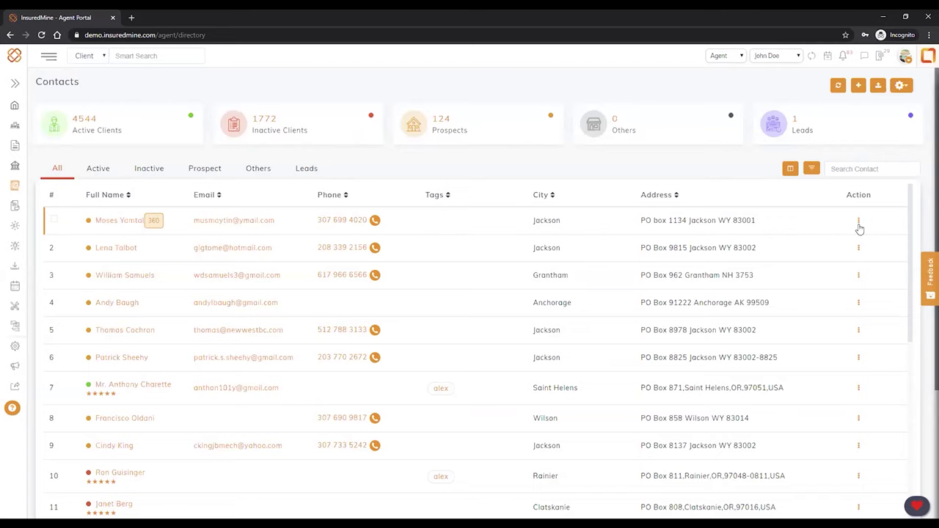
- Open the first contact's 360 profile and look over its account overview and Other Details
left_click(154, 221)
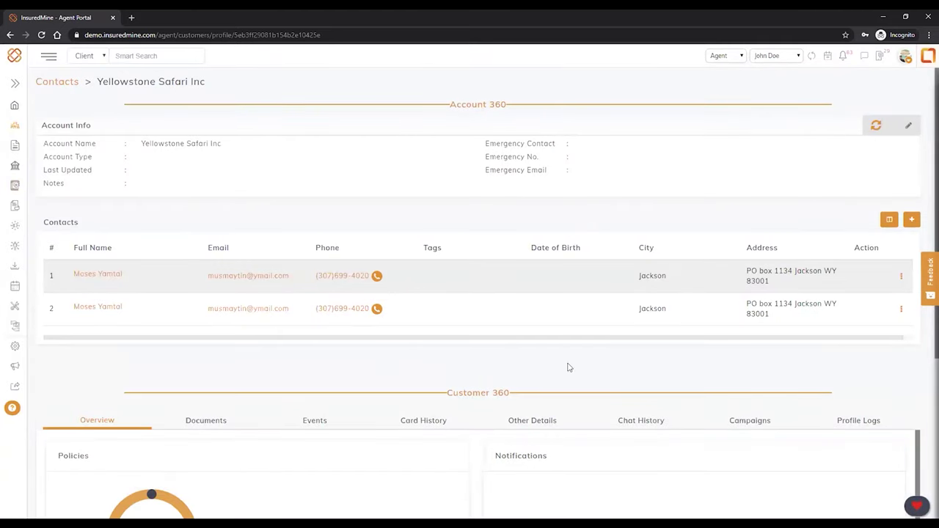
scroll(660, 345, "down", 1)
scroll(690, 235, "down", 2)
scroll(650, 176, "up", 2)
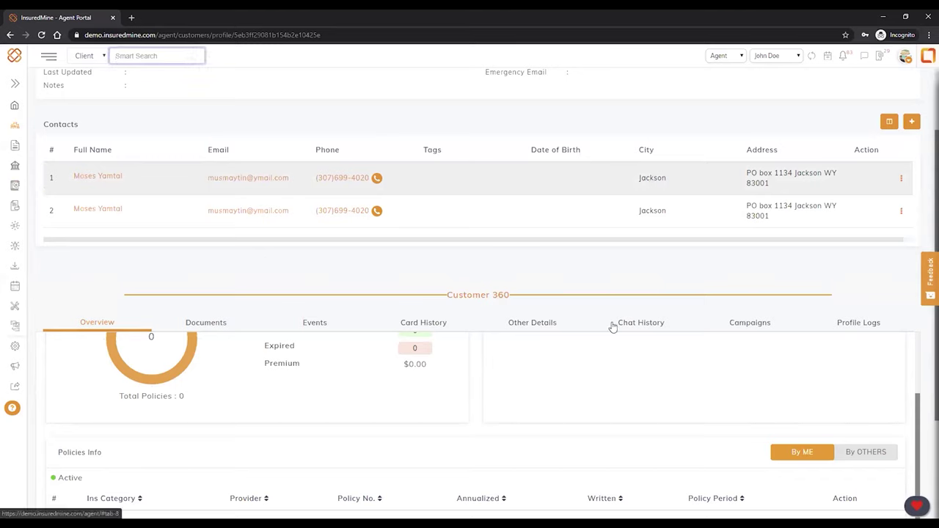
left_click(547, 326)
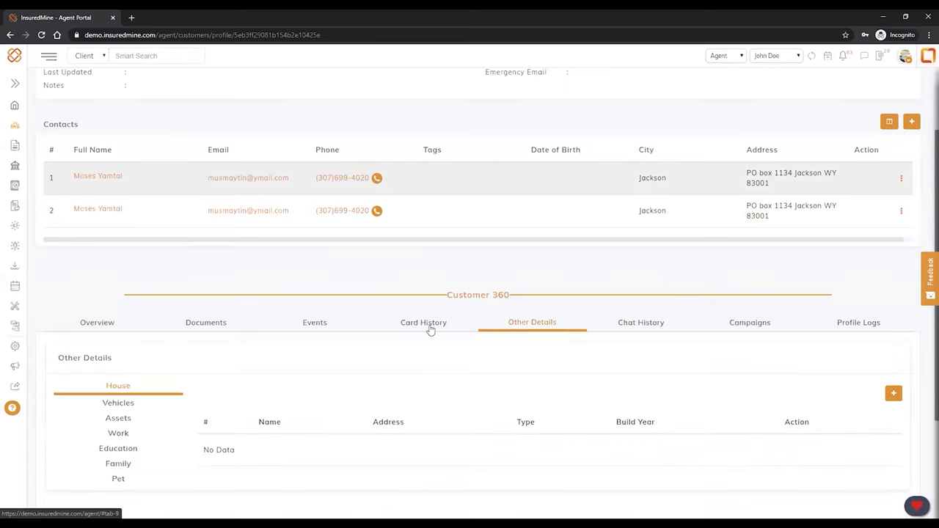
- Look through the customer's Events, including the email composer, the note entry and the past email history
left_click(317, 327)
scroll(463, 256, "down", 2)
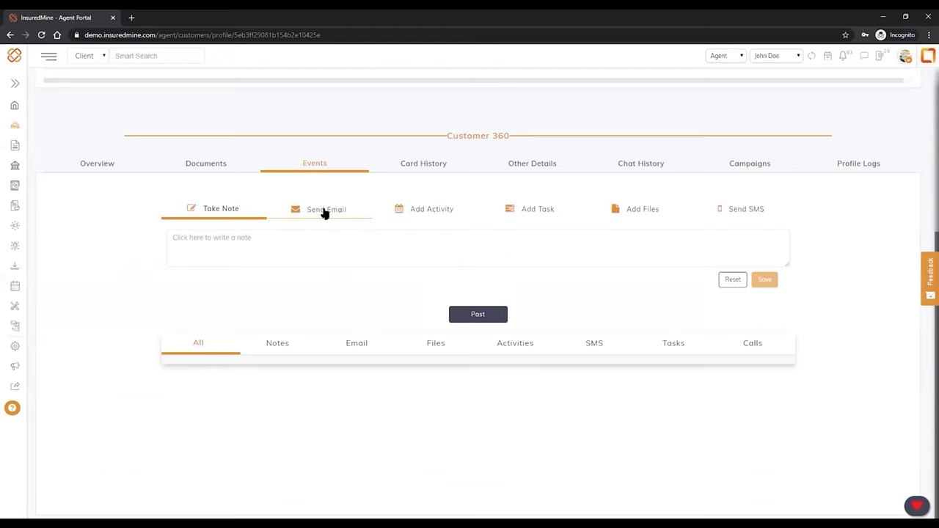
left_click(325, 213)
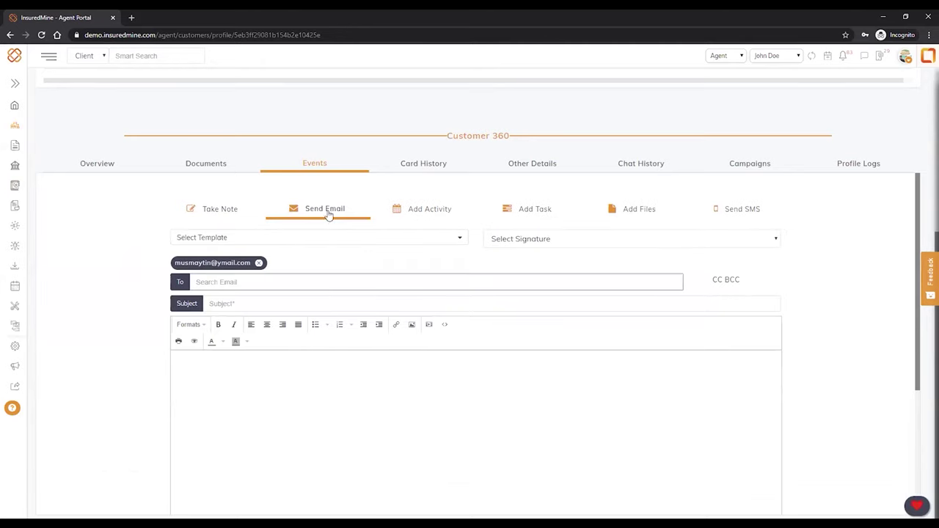
left_click(230, 211)
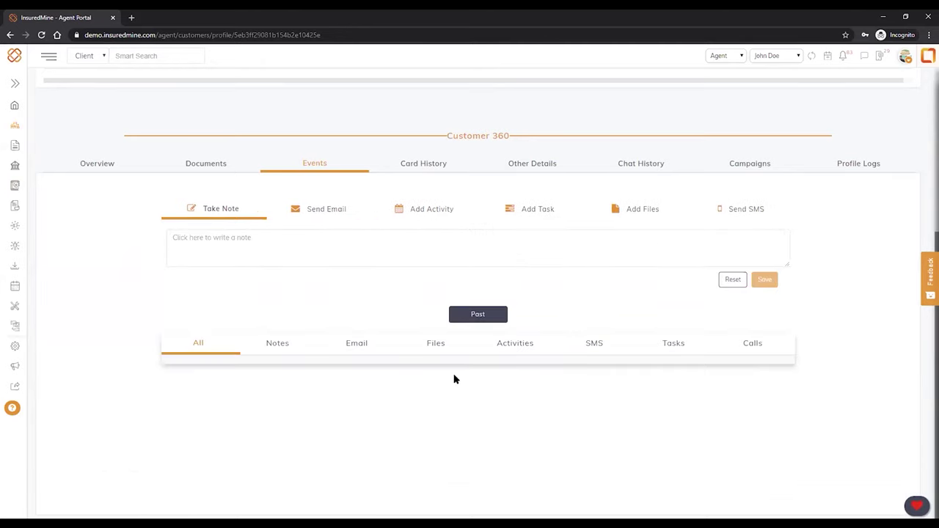
left_click(375, 346)
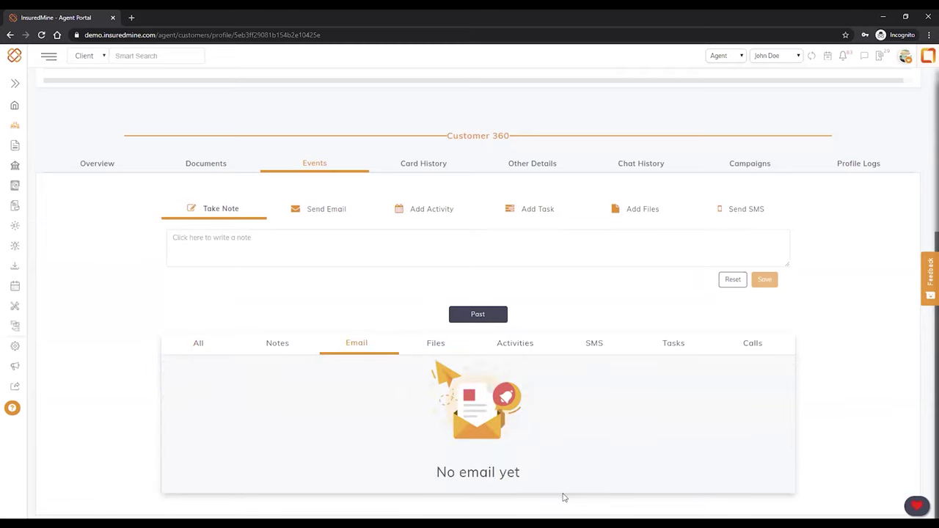
- Open the customer's Documents and upload the dashboard sales image from Downloads
scroll(502, 475, "up", 2)
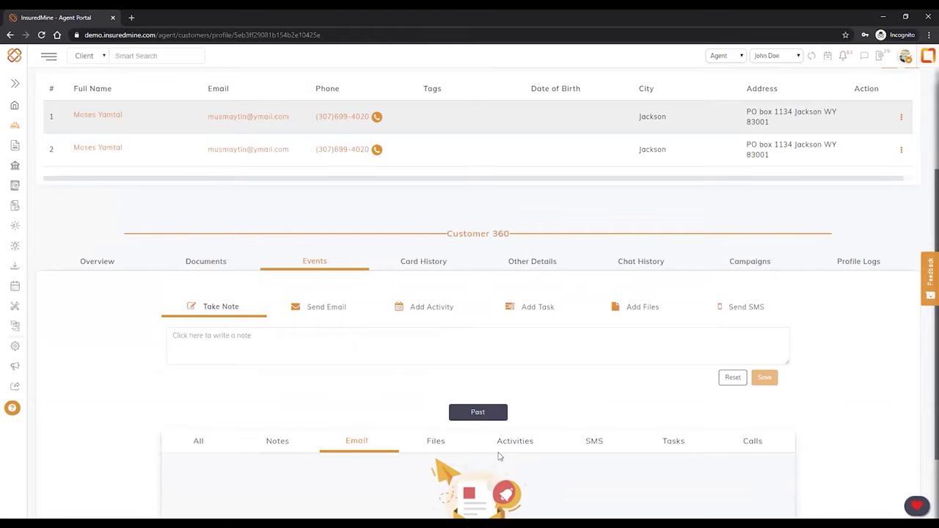
left_click(96, 265)
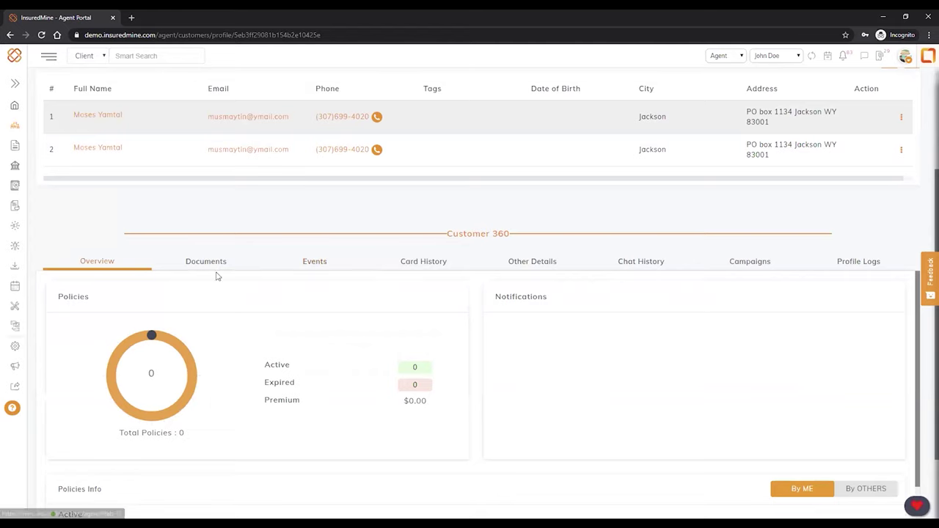
left_click(209, 270)
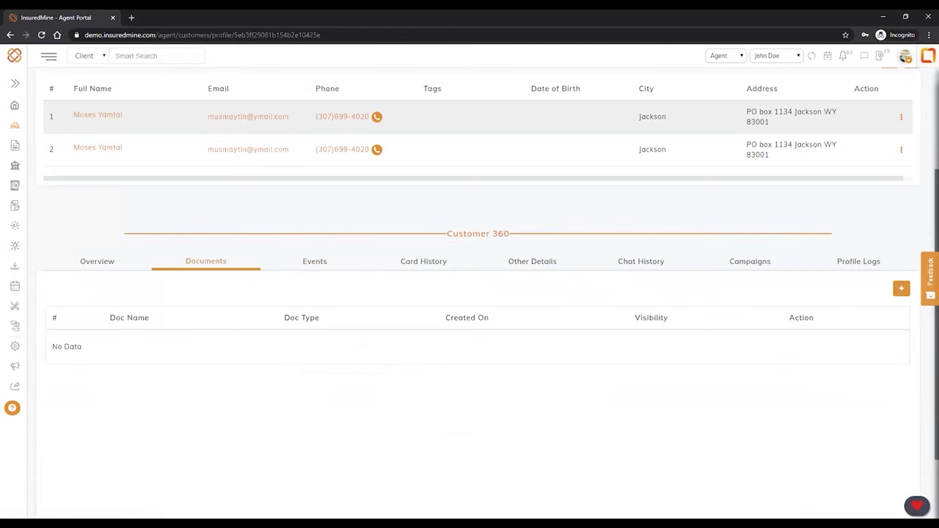
left_click(902, 289)
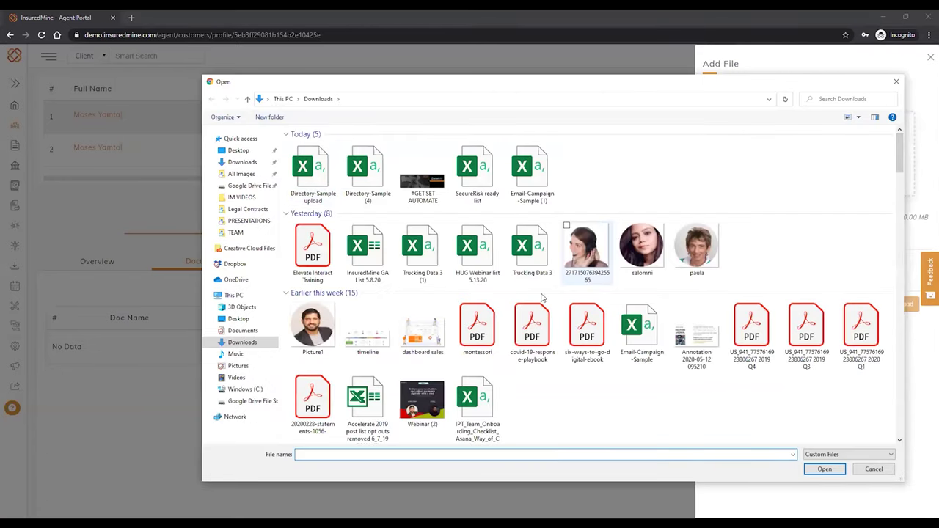
left_click(441, 339)
double_click(440, 339)
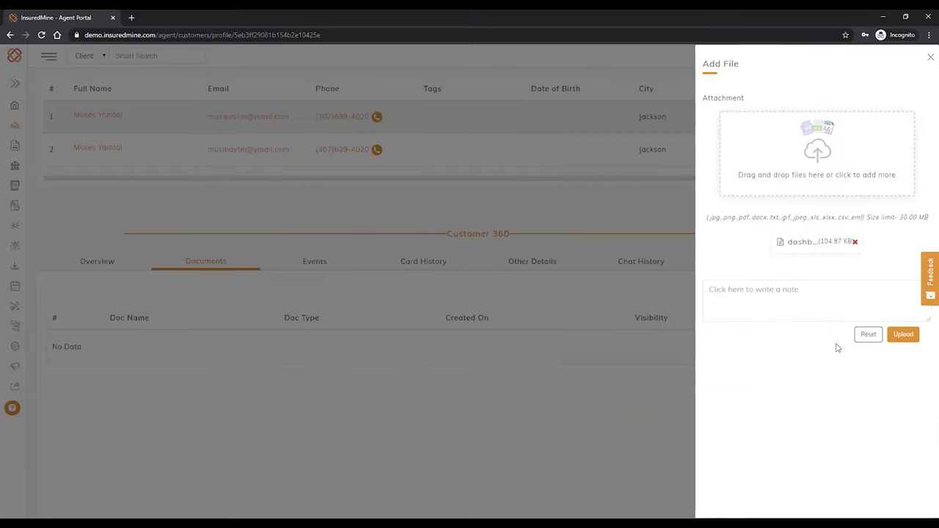
left_click(900, 339)
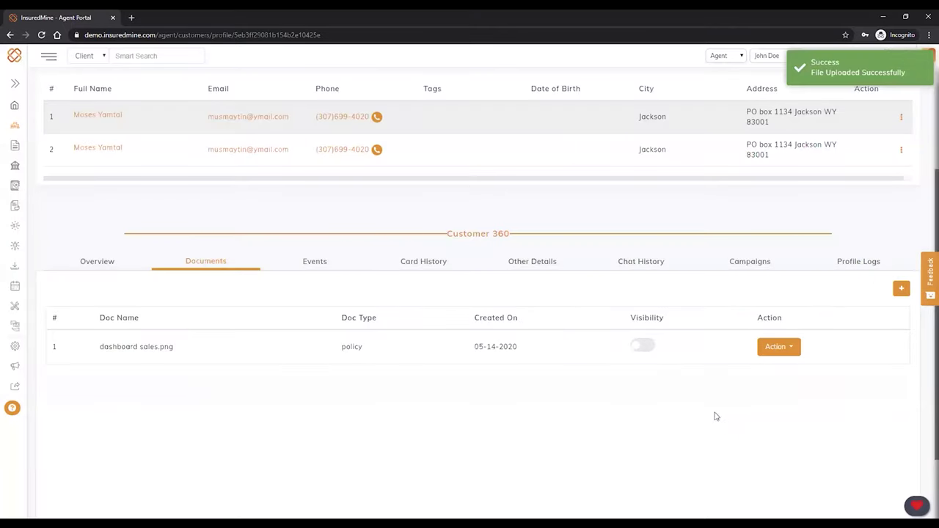
- Turn on visibility for dashboard sales.png and check the actions available for the document
left_click(647, 346)
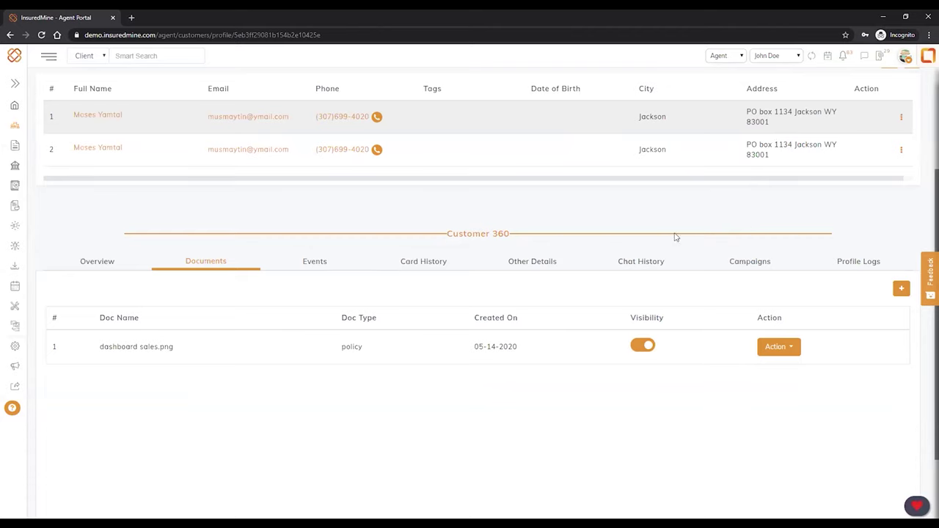
left_click(781, 348)
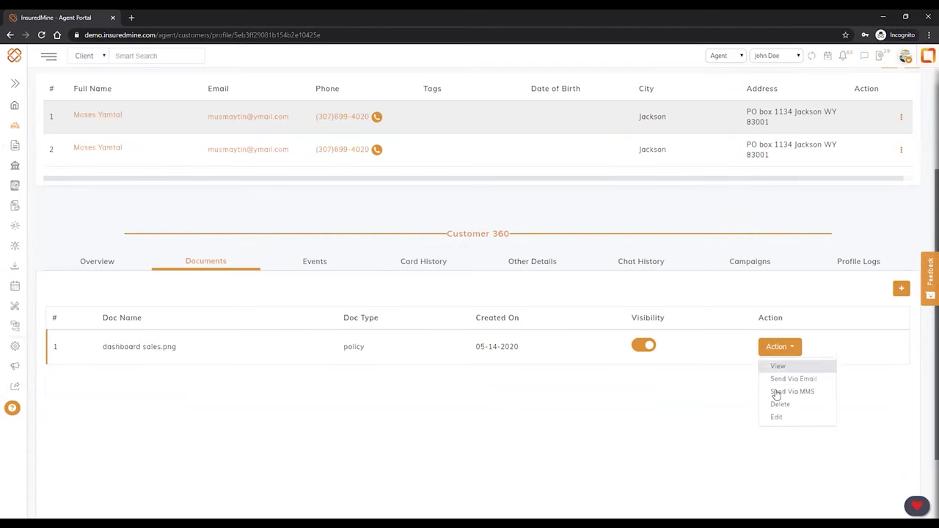
left_click(745, 413)
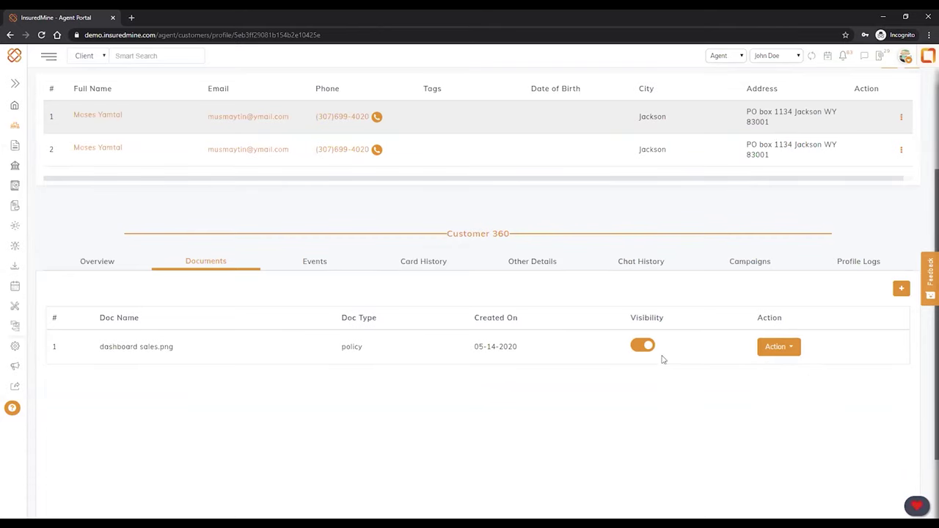
- Look through the Events entry forms for sending email, adding activities, tasks and files, and sending SMS
scroll(769, 275, "up", 2)
scroll(572, 341, "down", 1)
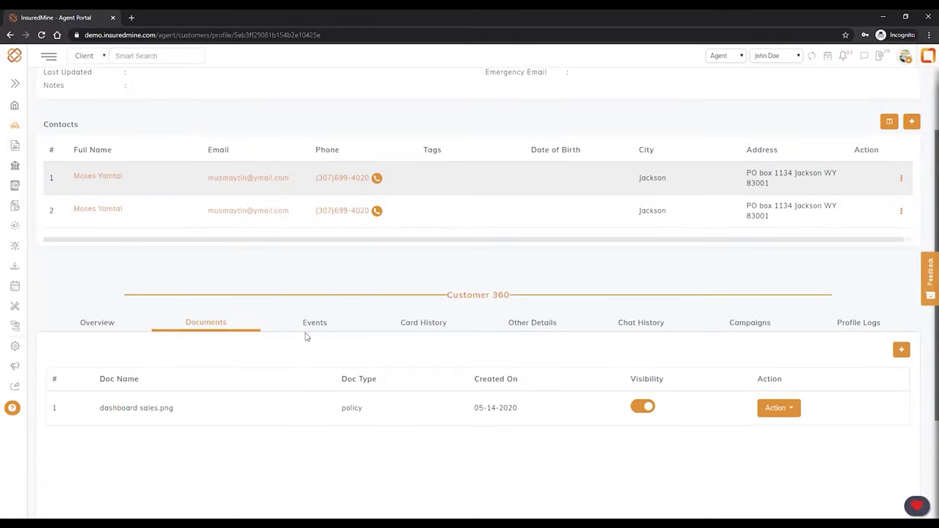
left_click(356, 330)
scroll(507, 268, "down", 2)
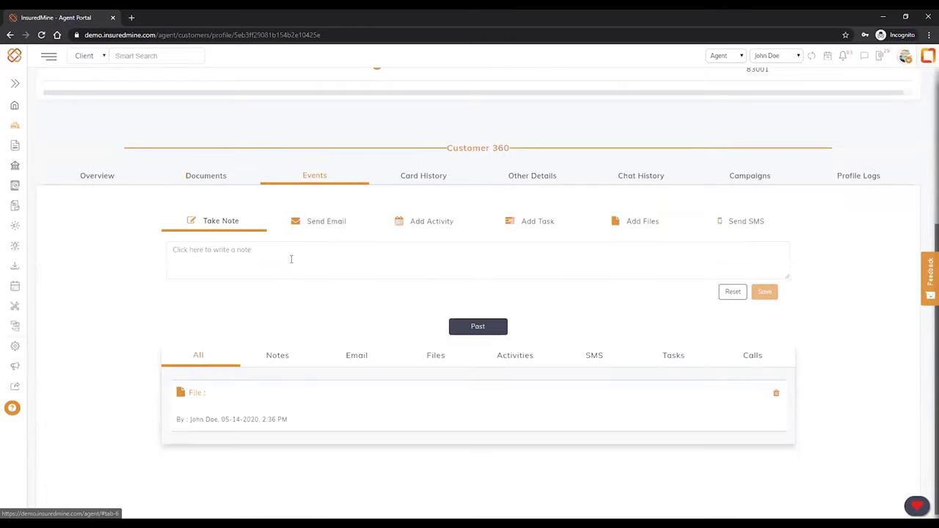
left_click(329, 221)
left_click(444, 224)
left_click(543, 223)
left_click(644, 227)
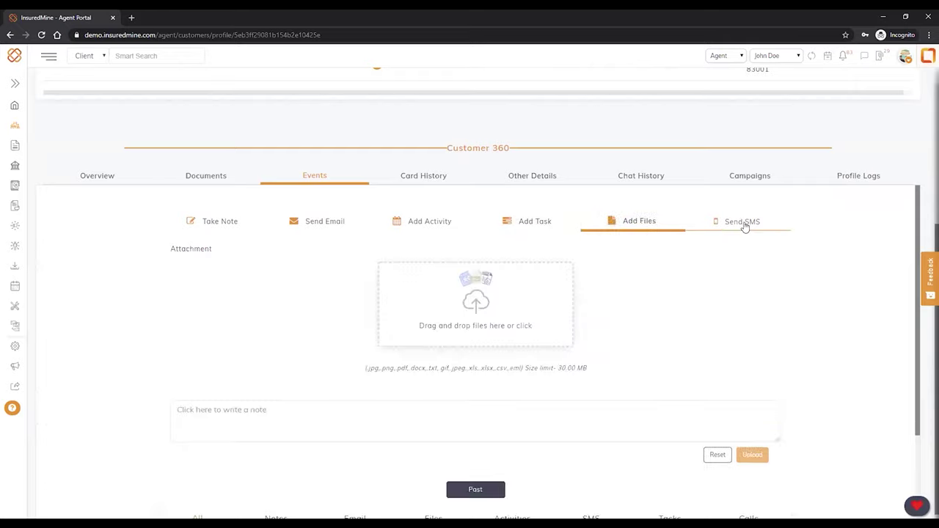
left_click(744, 222)
- Review the customer's Card History and Other Details, including the Assets and Education categories
left_click(551, 176)
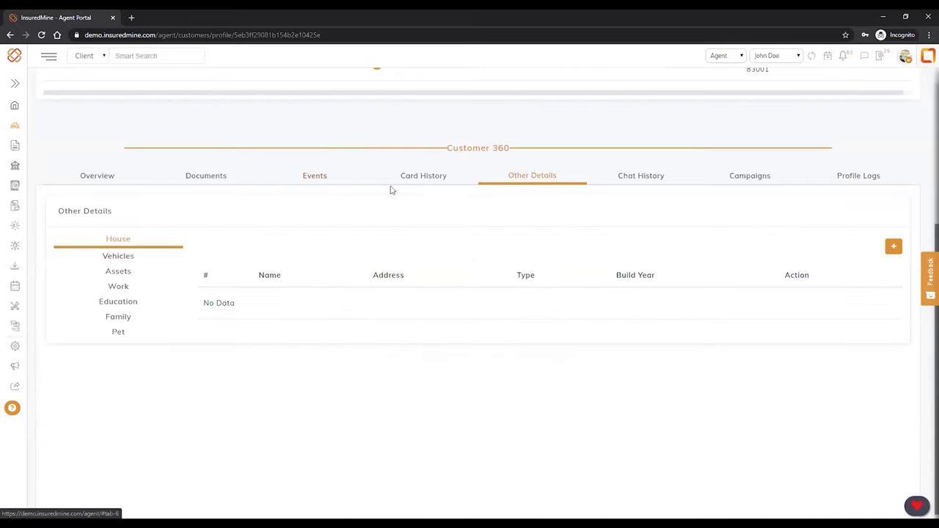
left_click(448, 185)
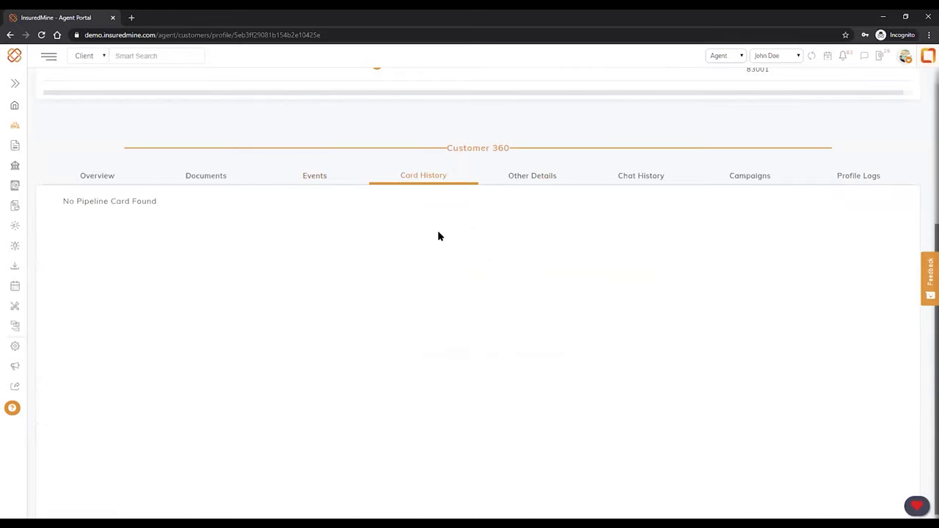
scroll(261, 108, "up", 3)
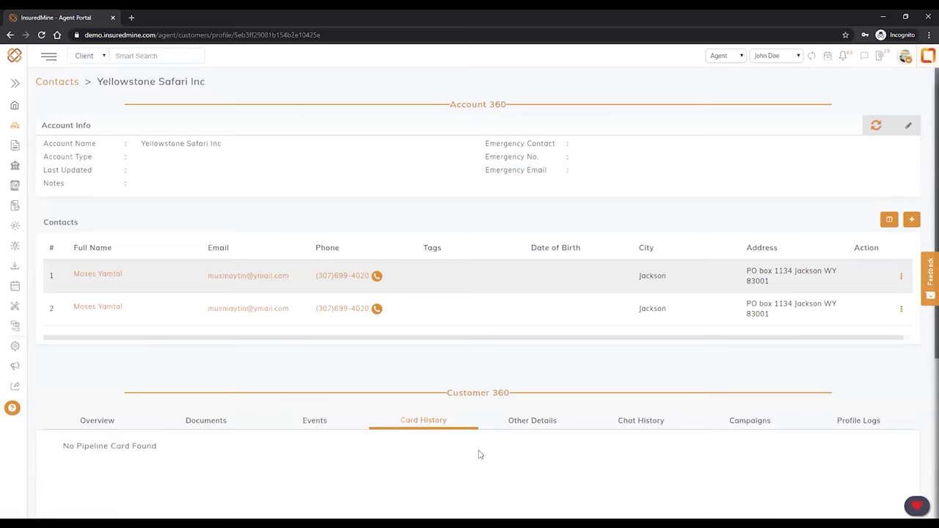
left_click(566, 434)
scroll(685, 347, "down", 3)
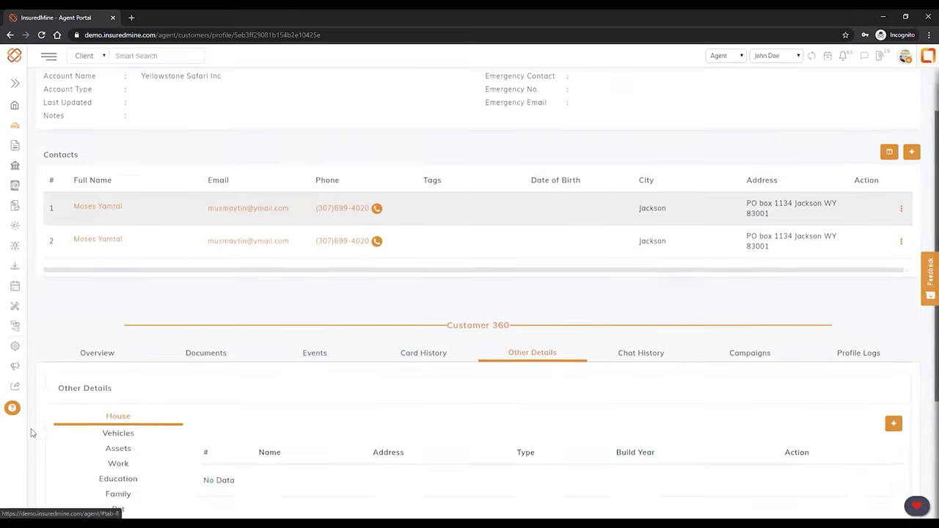
left_click(150, 318)
left_click(126, 350)
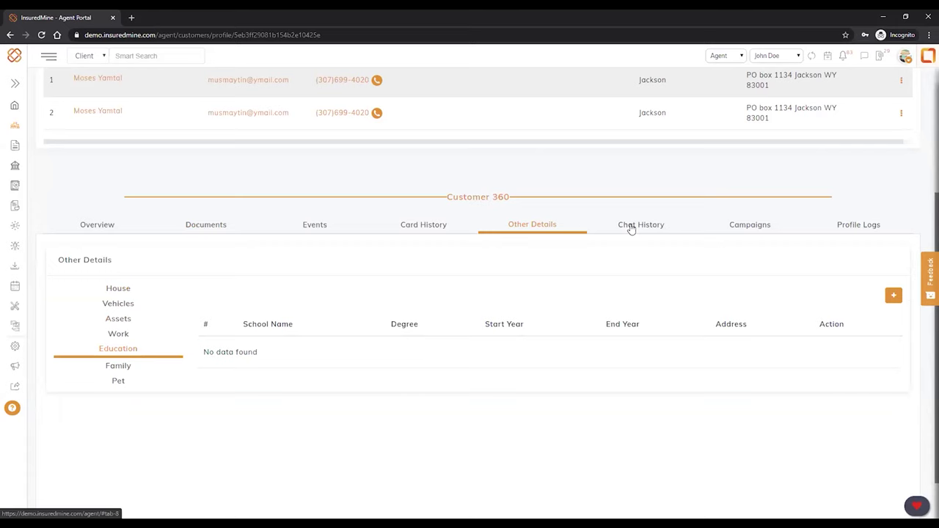
- Open the customer's Campaigns and expand the Welcome a new client drip to examine its individual emails
left_click(745, 228)
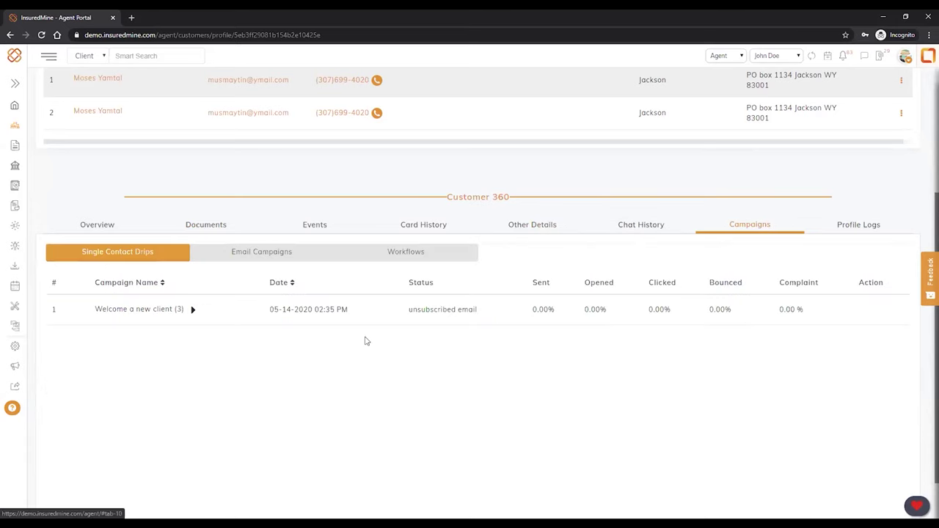
left_click(185, 311)
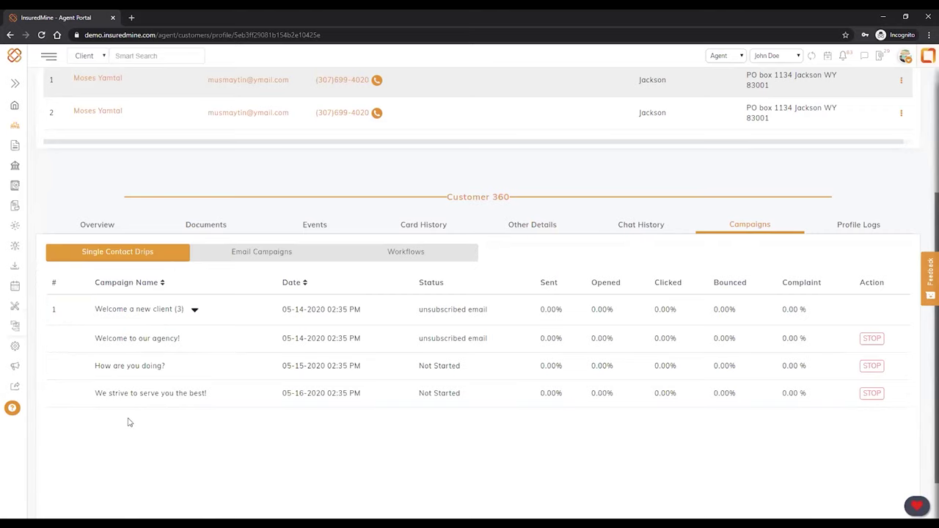
scroll(128, 422, "down", 2)
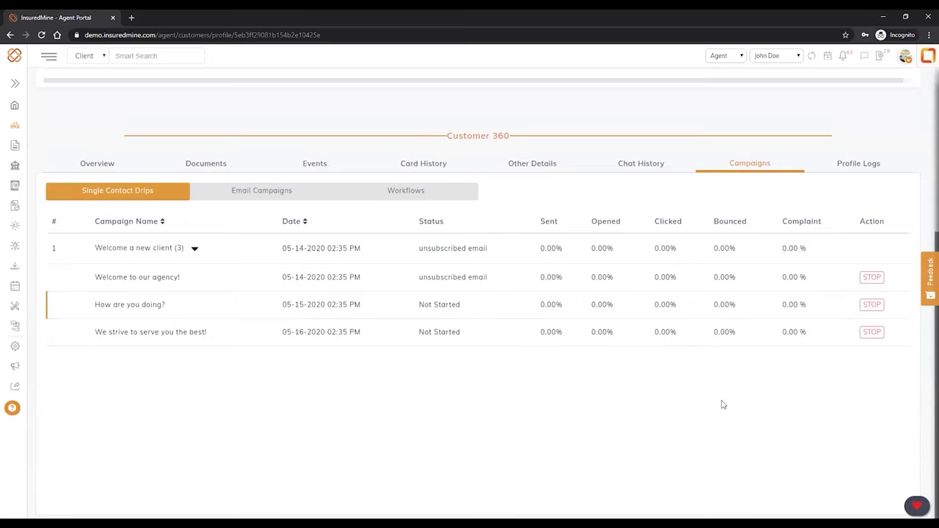
- Check the customer's Profile Logs and return to the account information
scroll(861, 267, "up", 4)
left_click(855, 416)
scroll(450, 396, "down", 1)
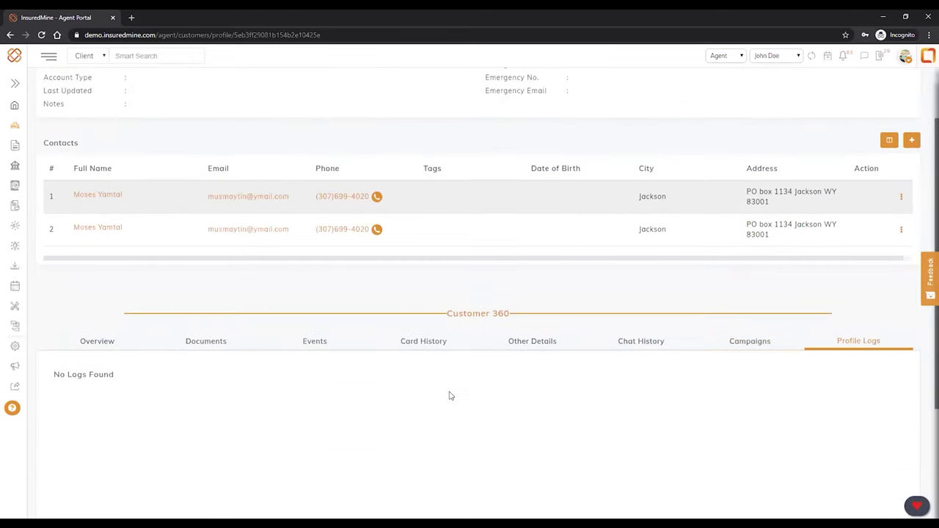
scroll(507, 440, "down", 2)
scroll(546, 347, "up", 4)
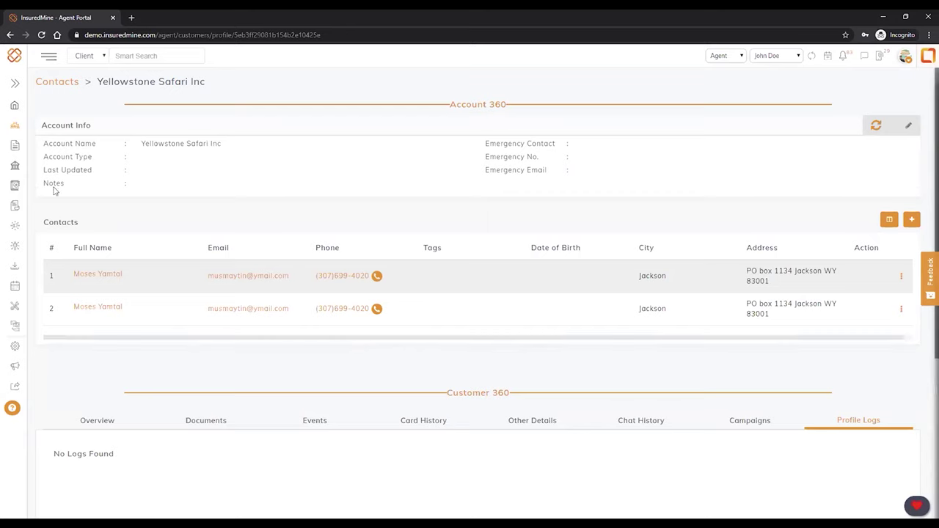
- Open the Calendar's scheduling pages and view the InsuredMine Demo booking page
mouse_move(59, 151)
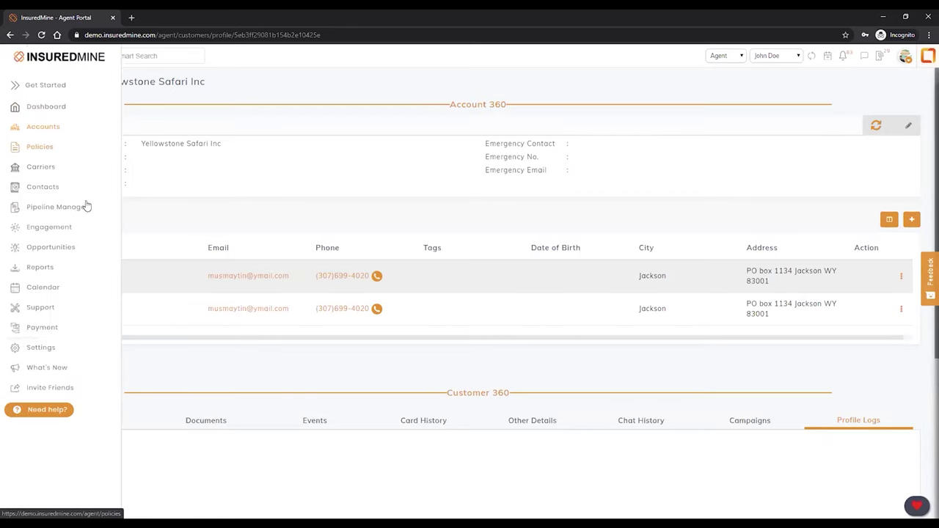
left_click(33, 292)
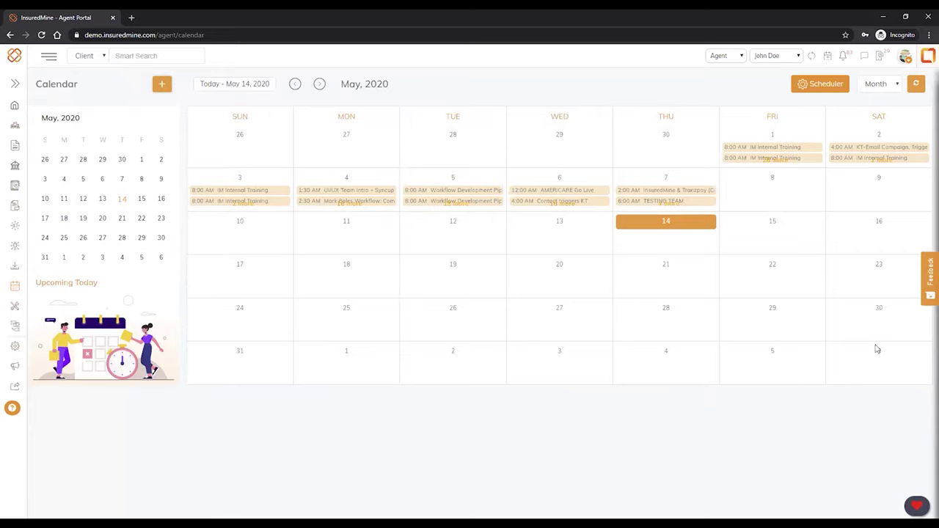
left_click(815, 95)
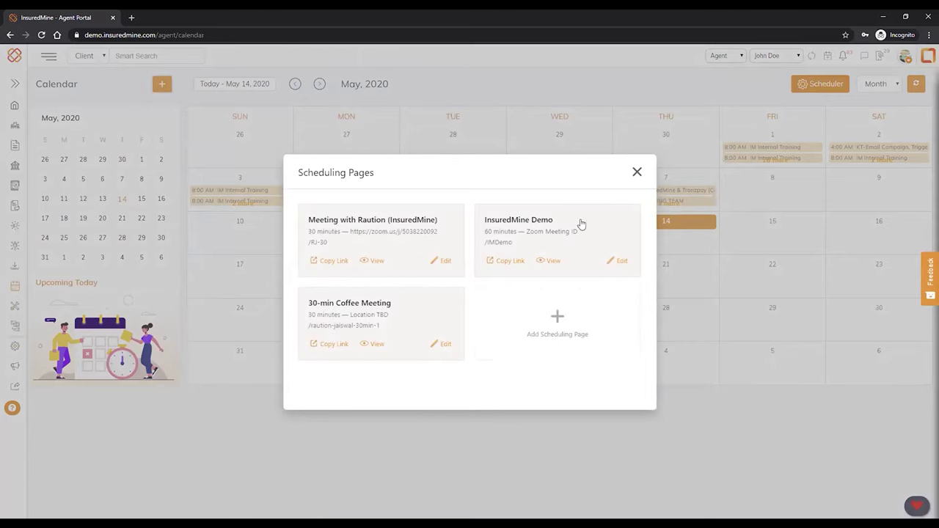
left_click(550, 261)
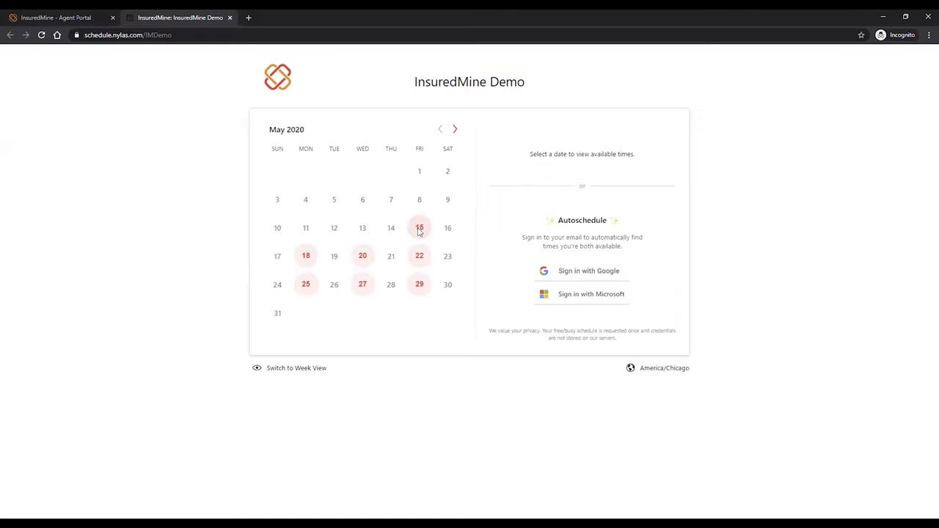
- Preview the 12:30pm slot on Friday, May 15th, return to the agent portal and close the scheduling pages
left_click(419, 228)
left_click(589, 154)
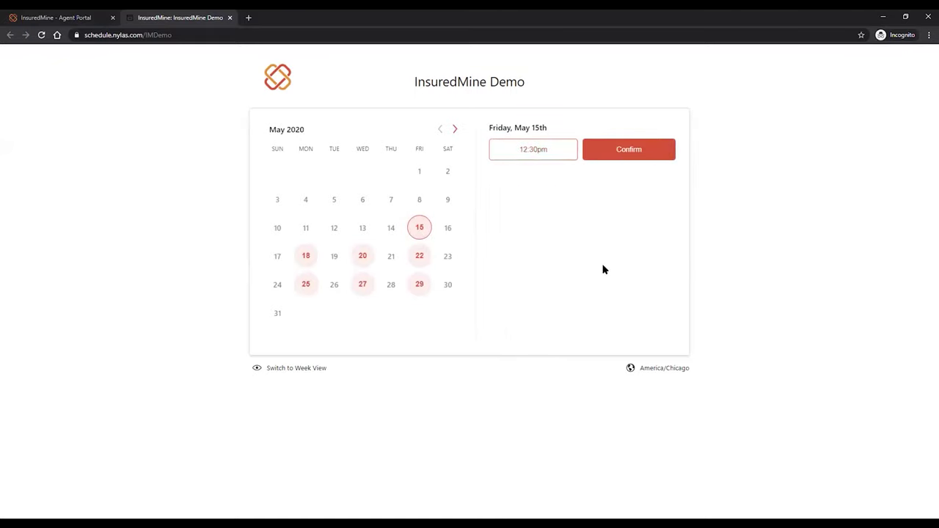
left_click(100, 16)
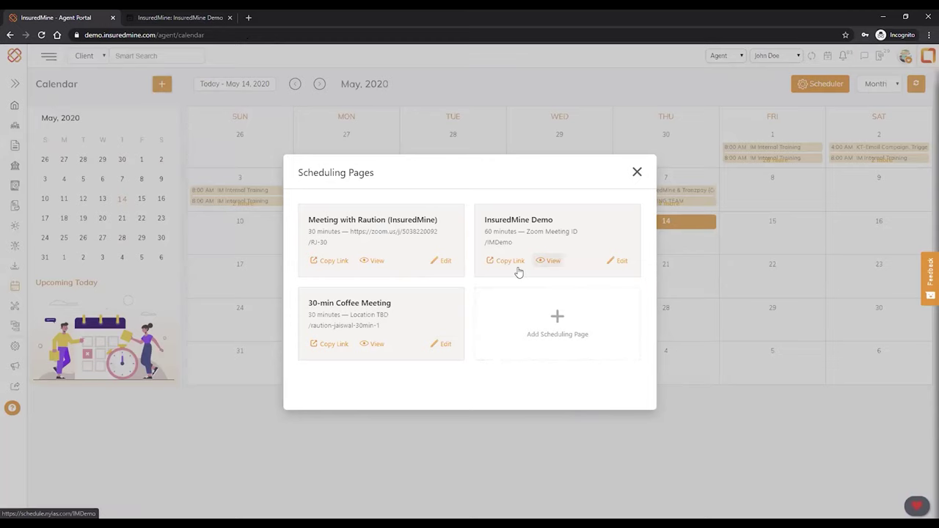
left_click(637, 172)
- Open the Dashboard and show the Policies by Expiration summary for July's Auto (Personal) policies and for the whole month of July
mouse_move(22, 106)
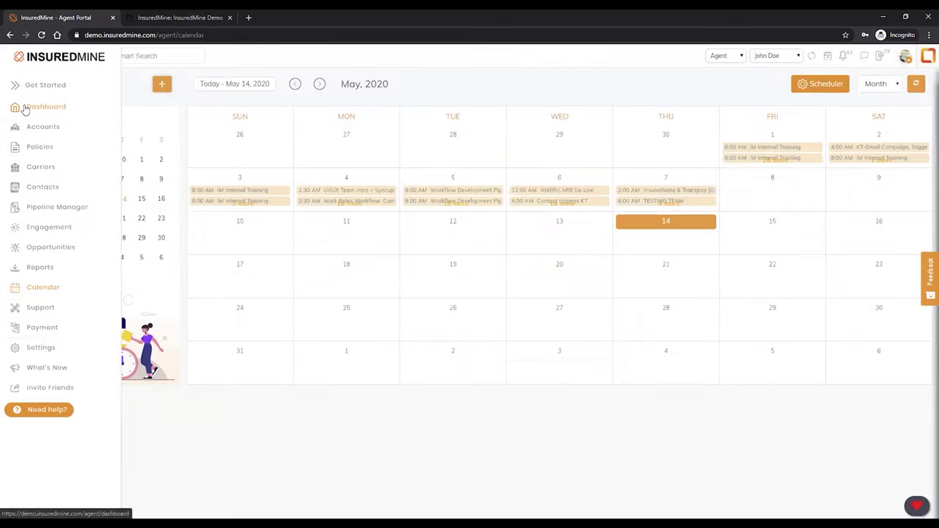
left_click(25, 108)
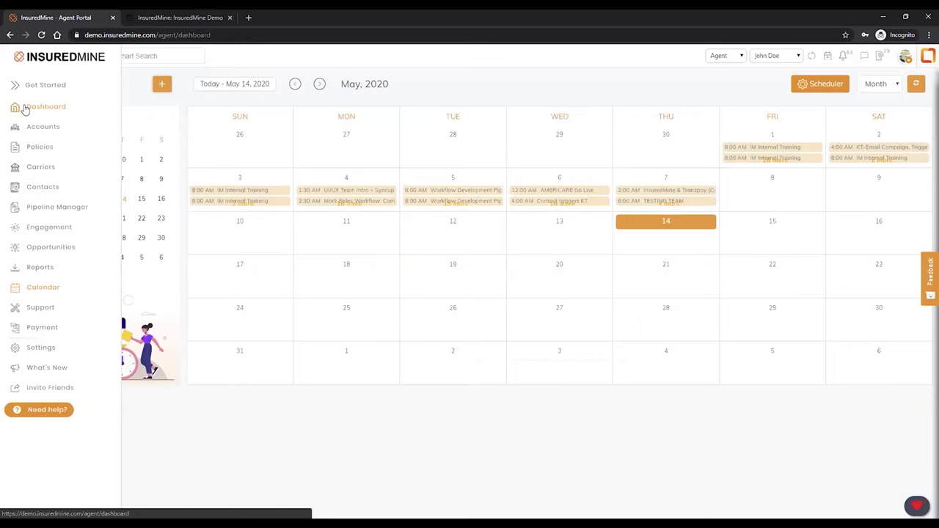
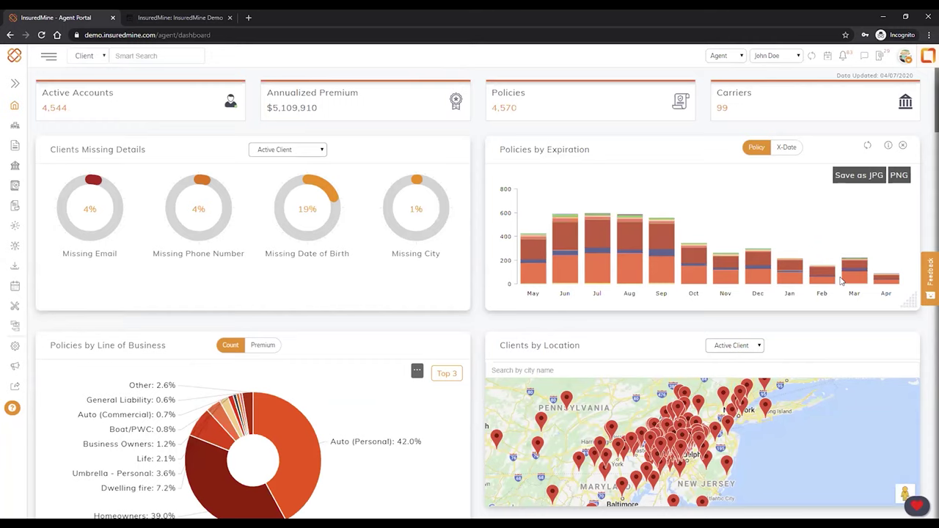
mouse_move(635, 239)
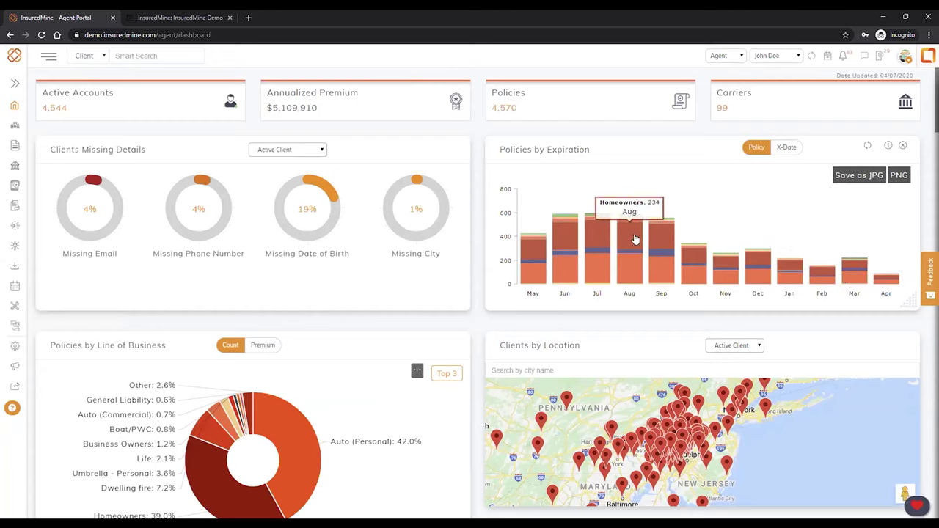
mouse_move(625, 271)
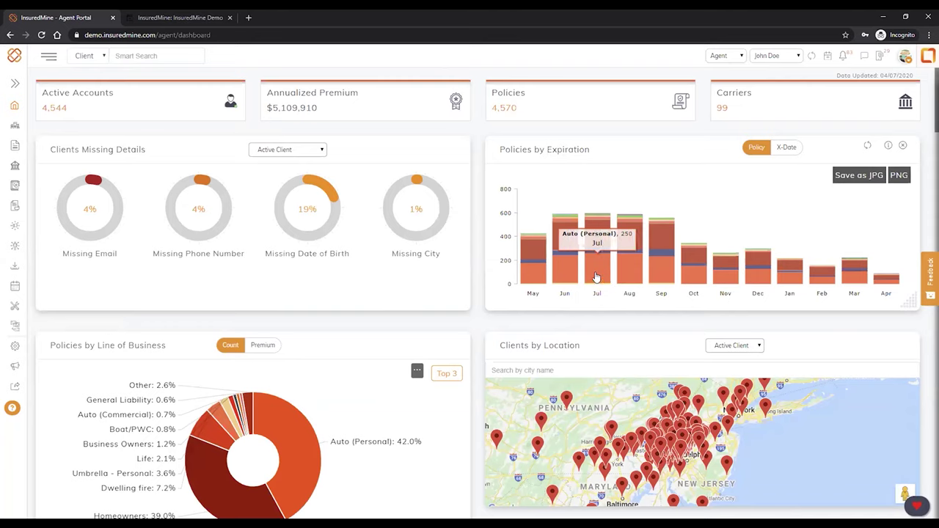
left_click(596, 276)
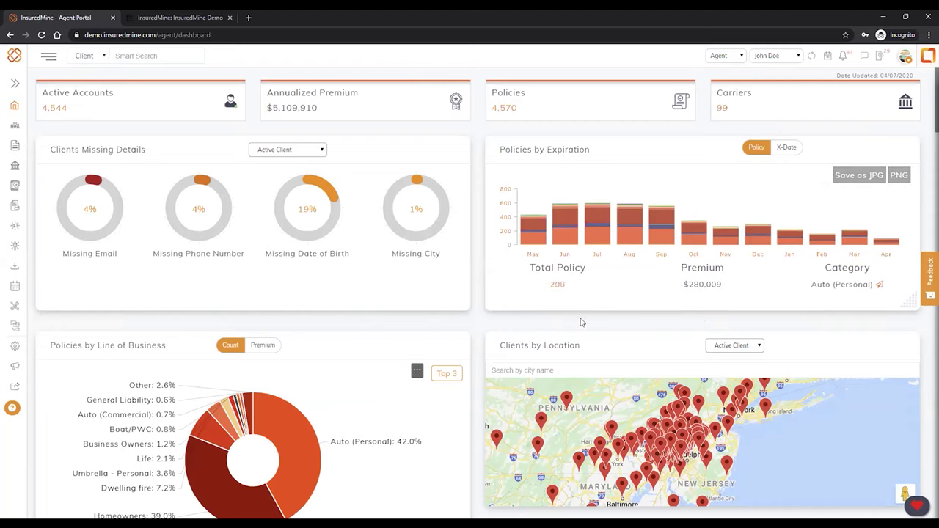
left_click(598, 257)
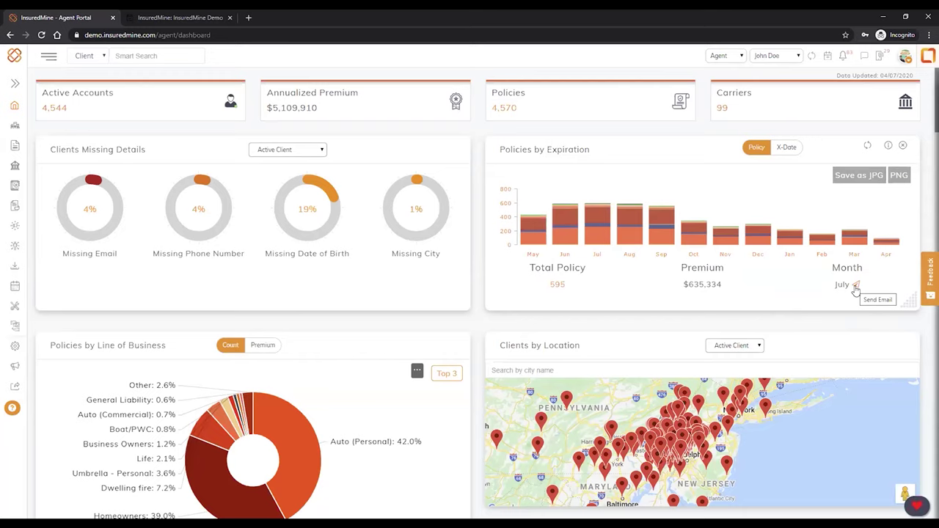
- Compare the X-Date and Policy views of Policies by Expiration, and view the Auto (Personal) and Dwelling fire totals by line of business
left_click(783, 151)
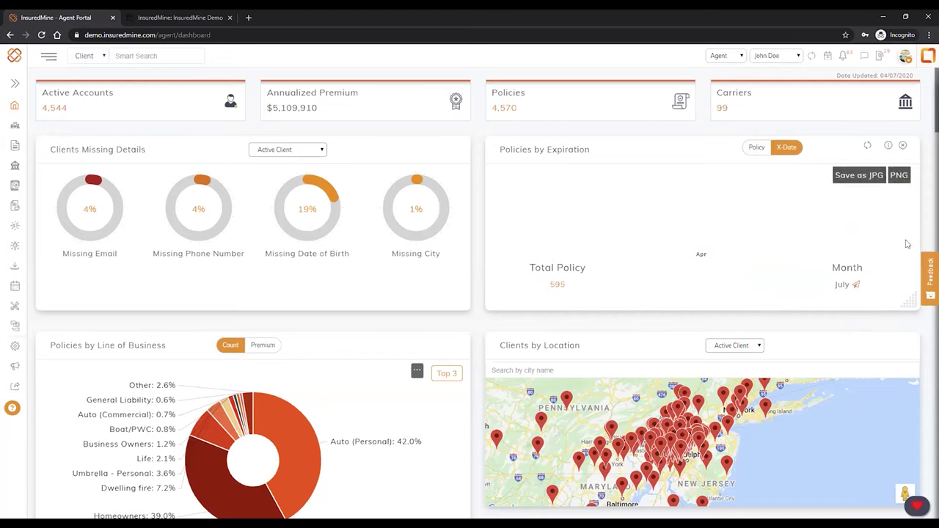
left_click(751, 150)
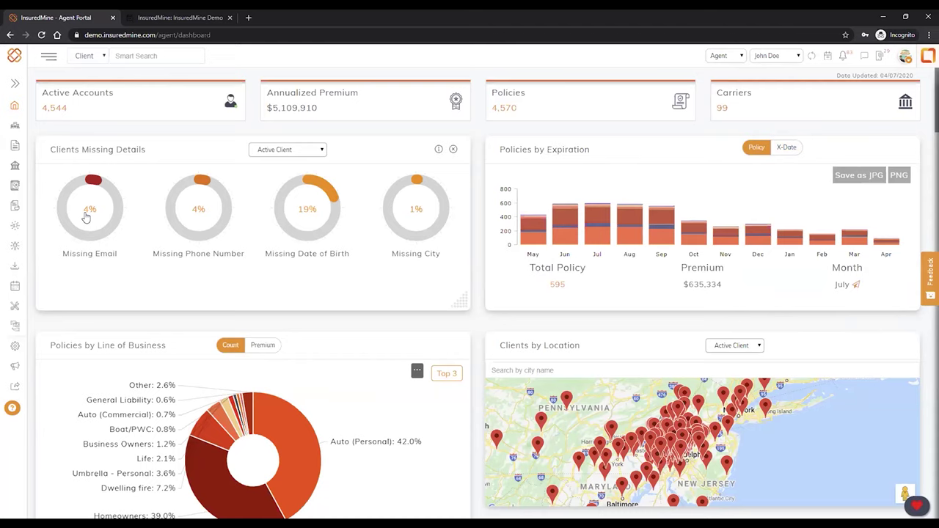
scroll(434, 340, "down", 2)
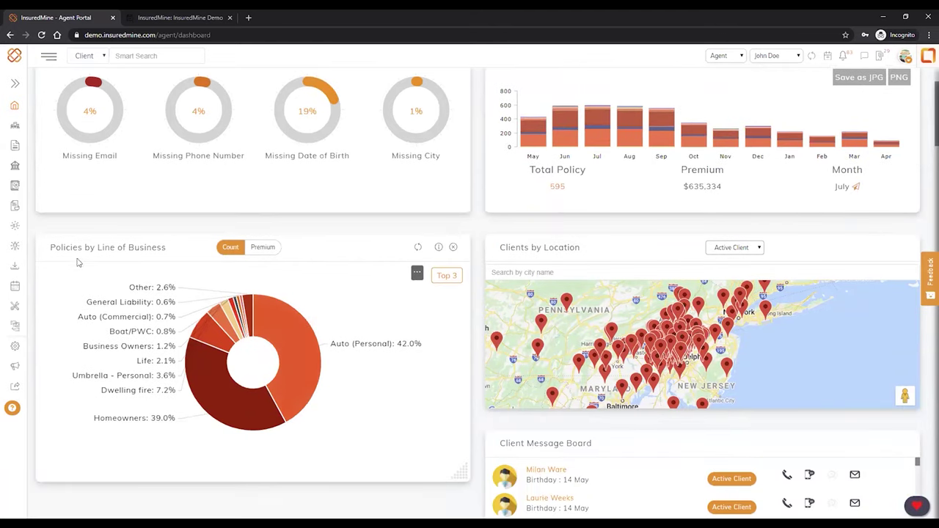
left_click(290, 394)
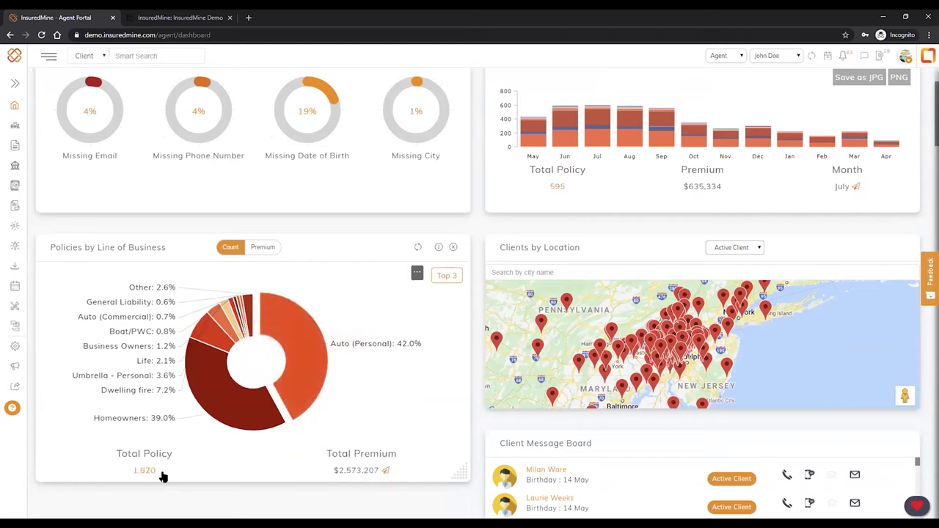
left_click(212, 335)
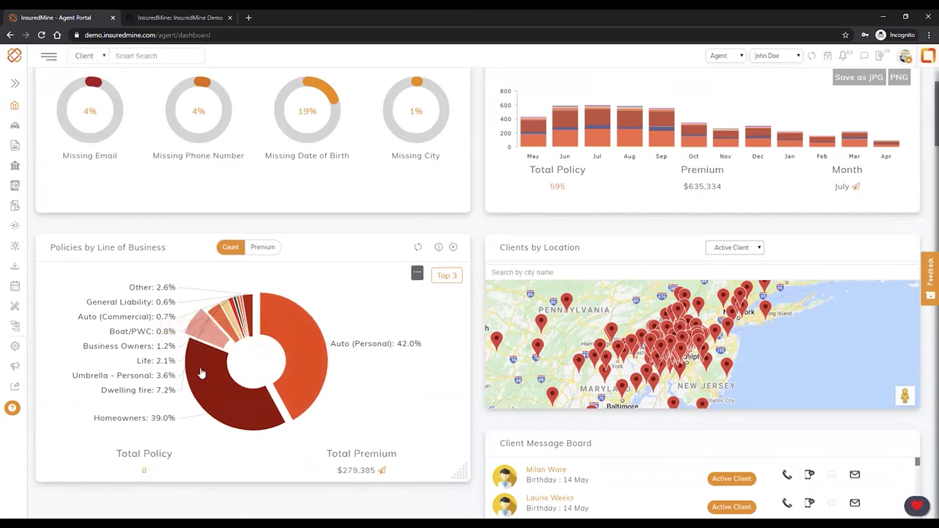
- Show the client counts for three cities on the Clients by Location map, including Thorndale and Valley Forge
left_click(662, 355)
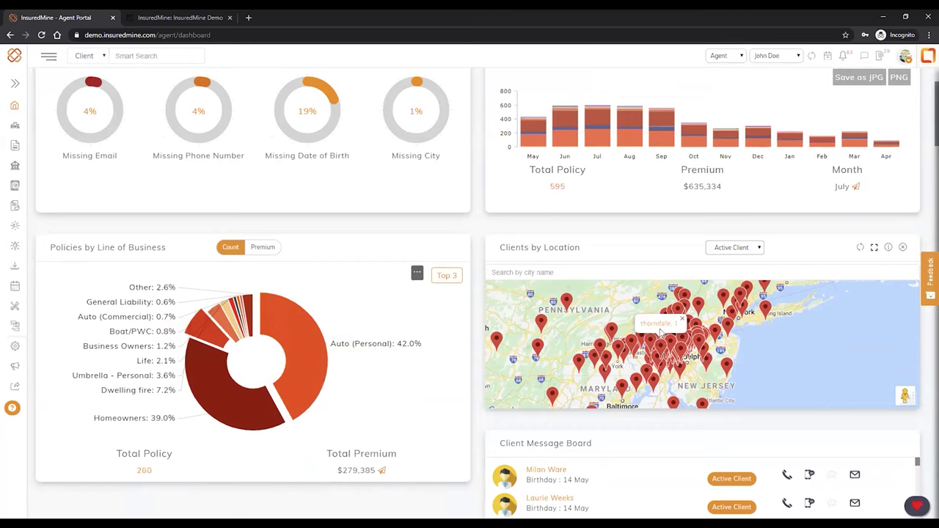
left_click(694, 341)
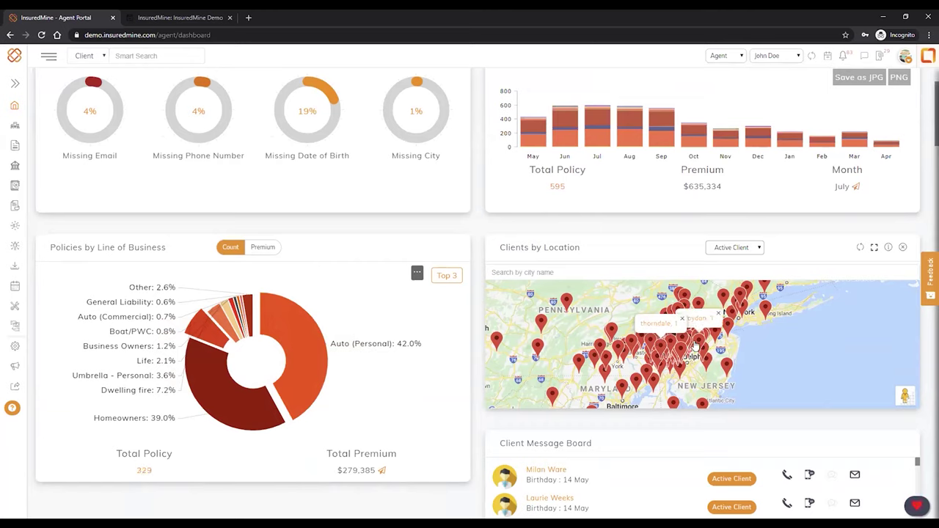
left_click(621, 351)
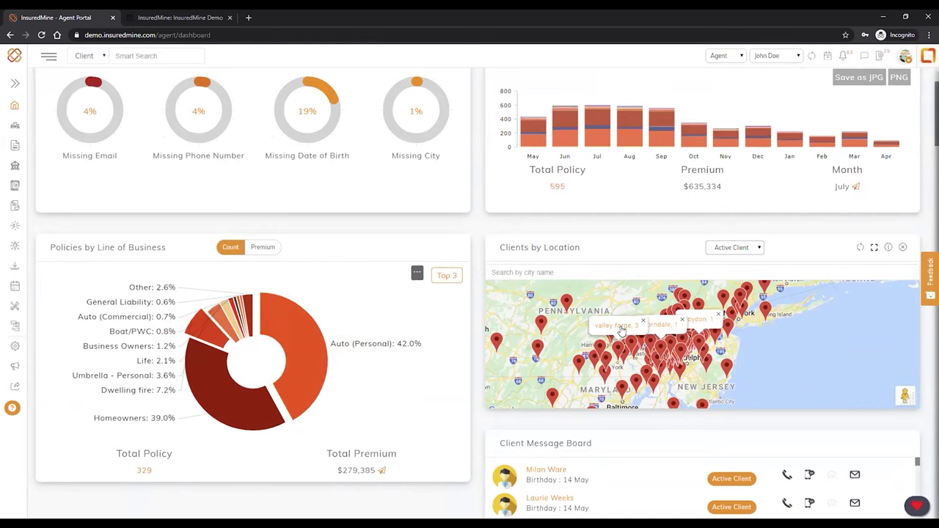
- Review the Client Message Board, the Carrier by Business Share chart and My Tasks List on the dashboard
scroll(622, 332, "down", 2)
scroll(650, 428, "down", 3)
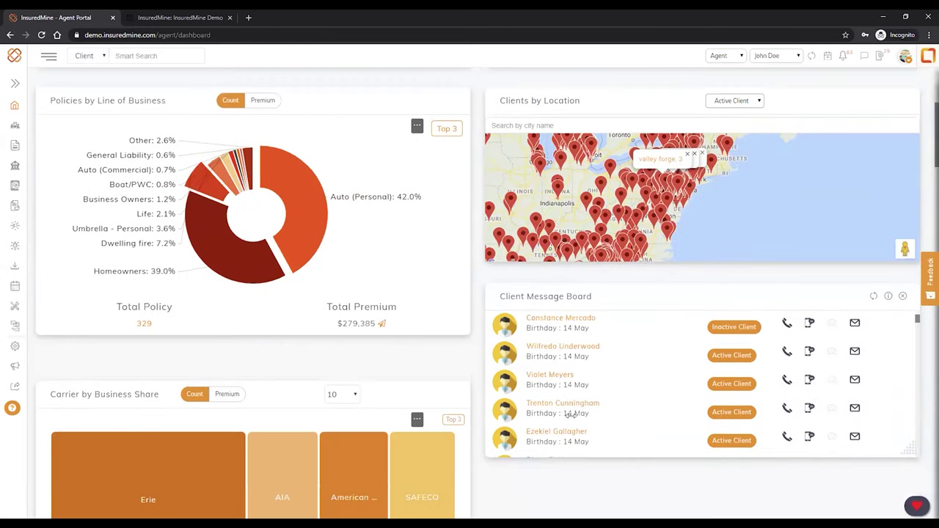
scroll(191, 348, "down", 3)
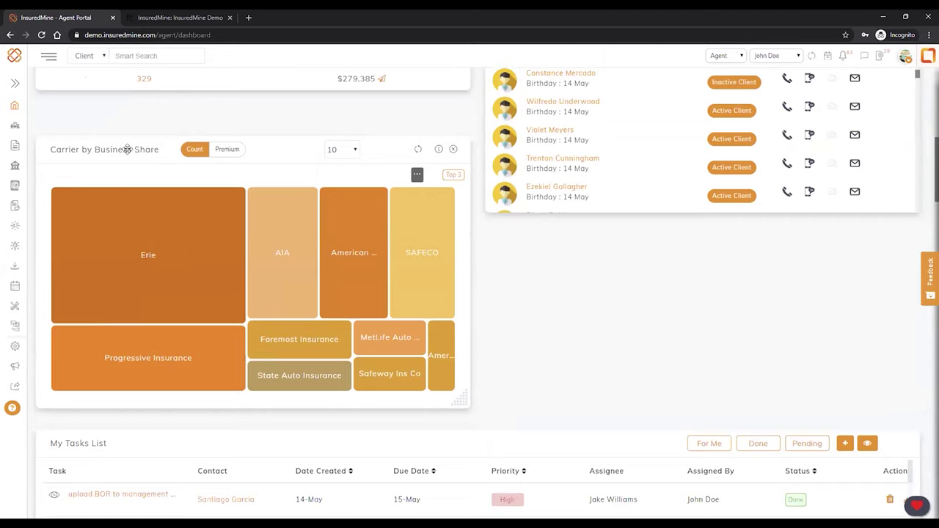
scroll(421, 461, "down", 2)
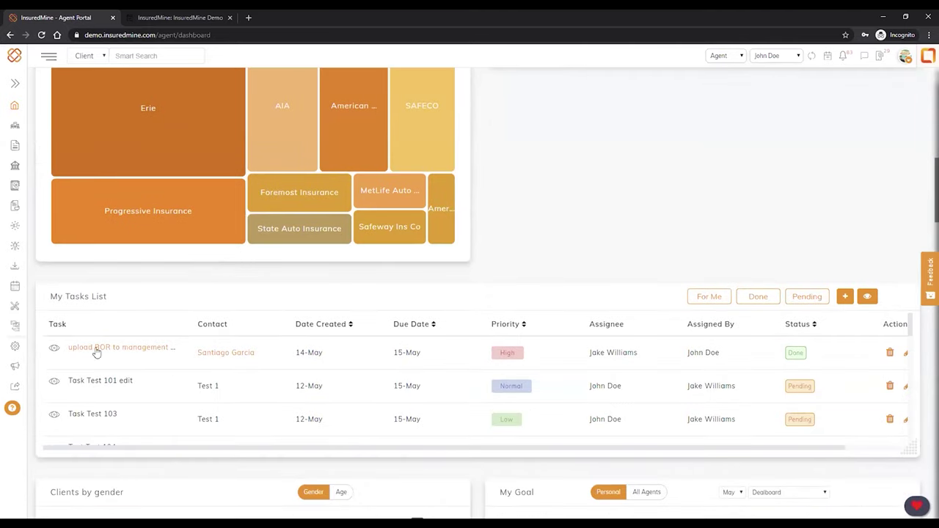
scroll(704, 388, "down", 5)
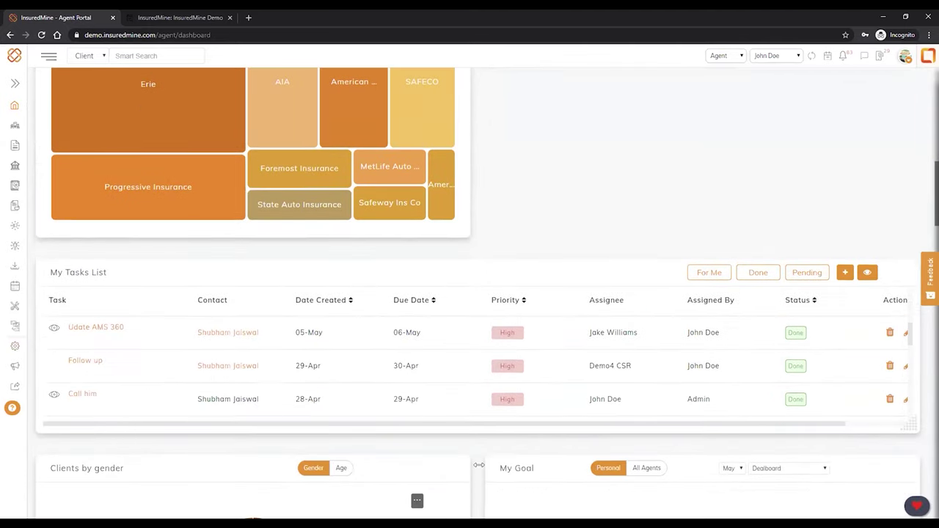
- Change the Clients by gender chart to the Age breakdown and inspect the bars of the older age groups
scroll(478, 465, "down", 4)
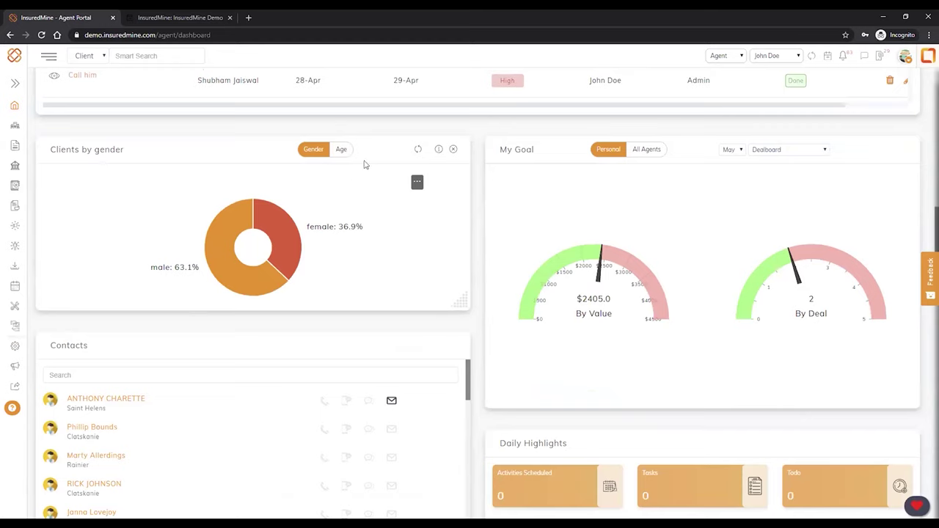
left_click(340, 152)
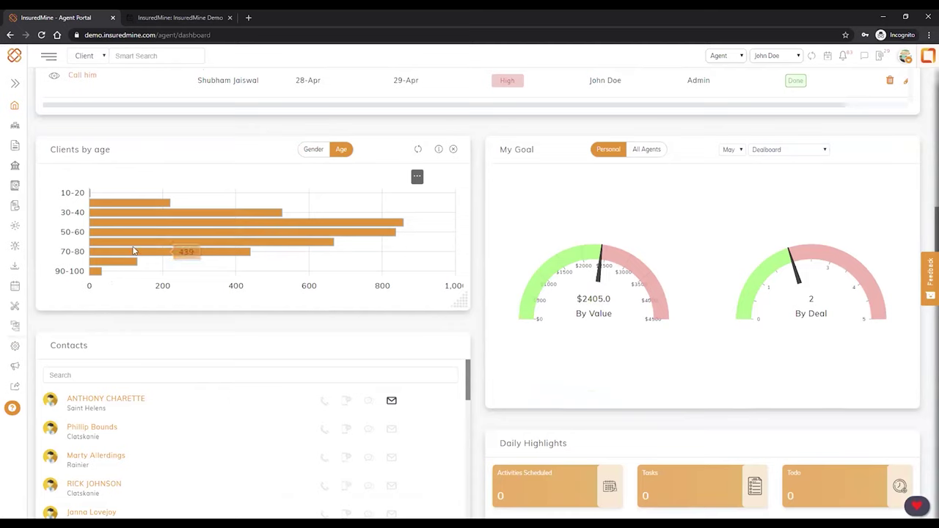
mouse_move(144, 256)
mouse_move(282, 239)
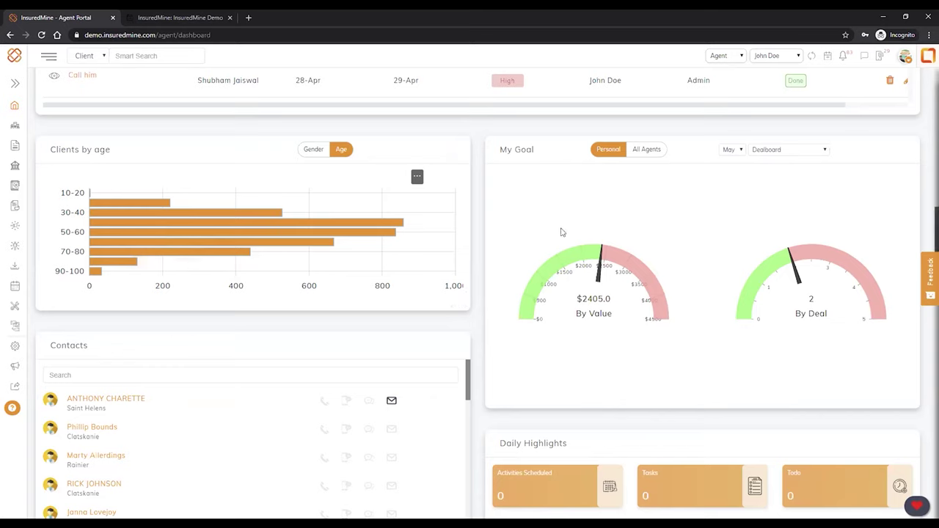
- Check the May goals, and display the Team Performance of all agents as a chart
left_click(728, 151)
left_click(724, 154)
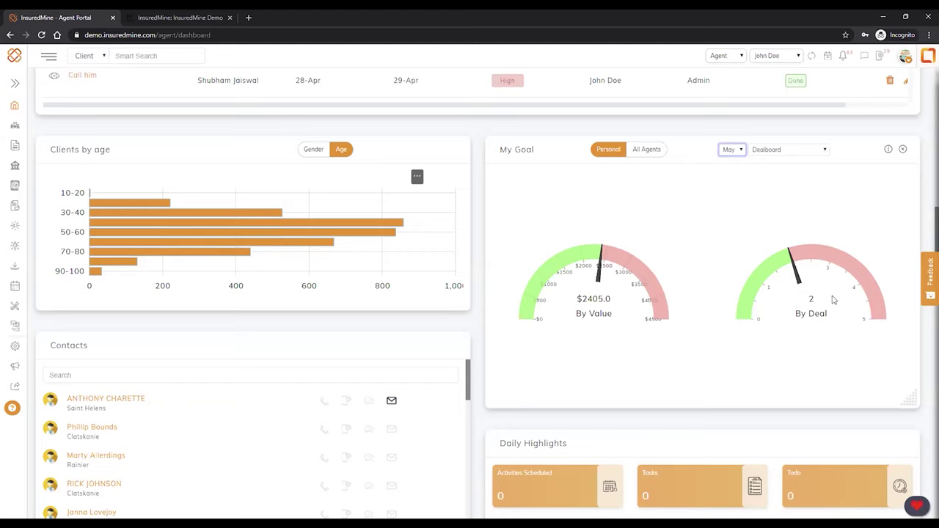
left_click(641, 151)
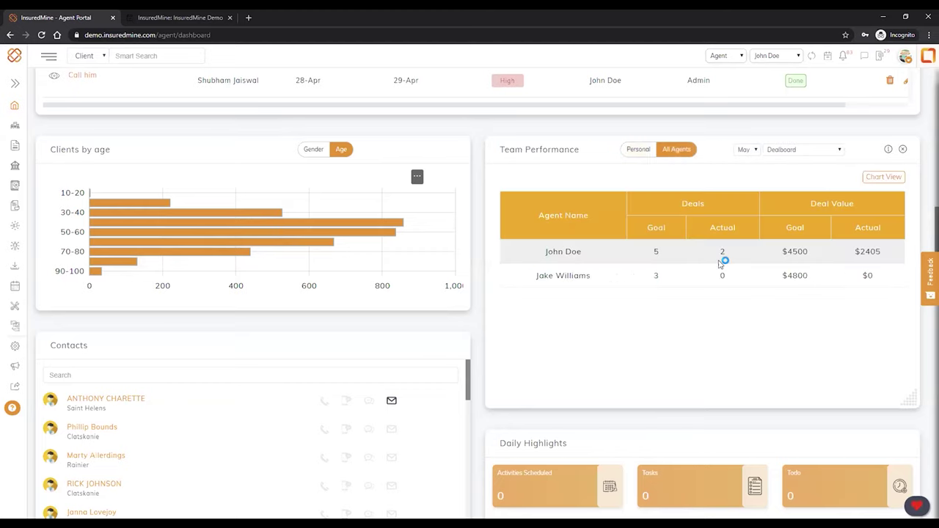
left_click(884, 178)
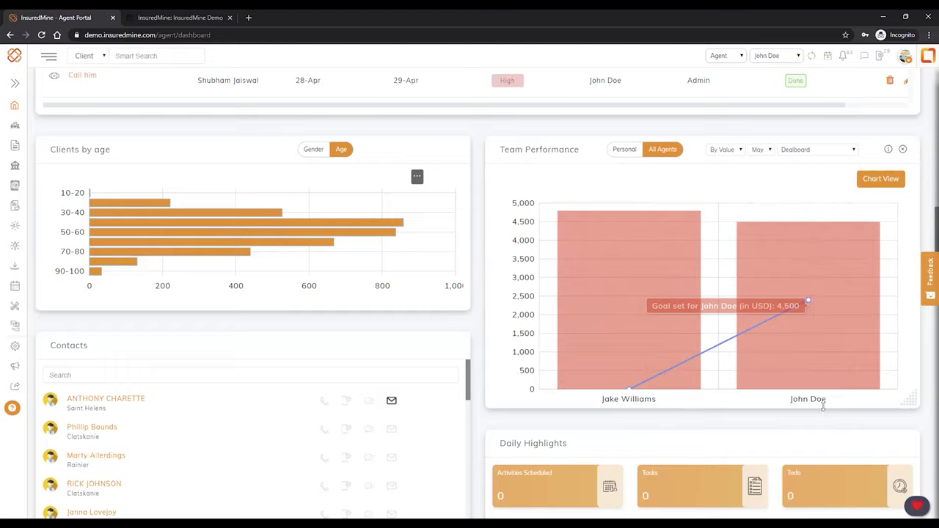
- Check the list types available for the Top 10 List and look through today's Calendar Events
scroll(816, 448, "down", 1)
scroll(471, 383, "down", 10)
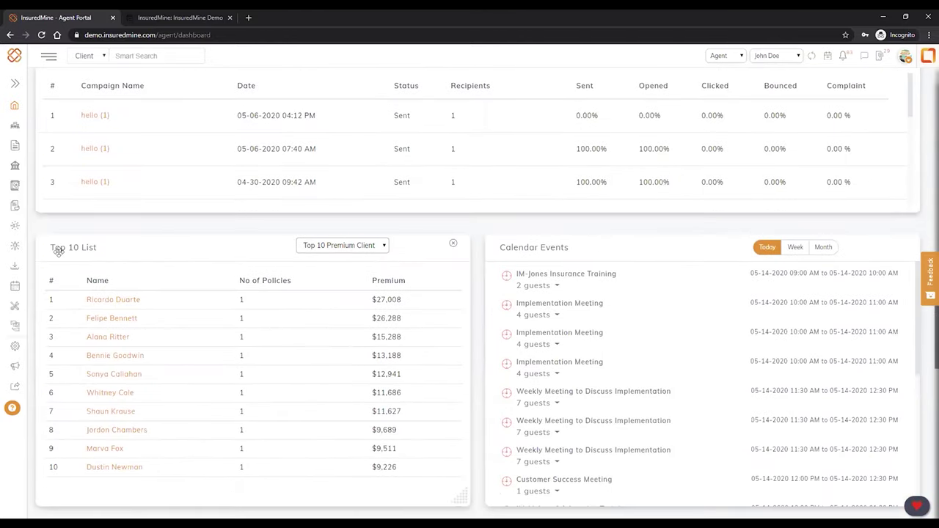
left_click(348, 247)
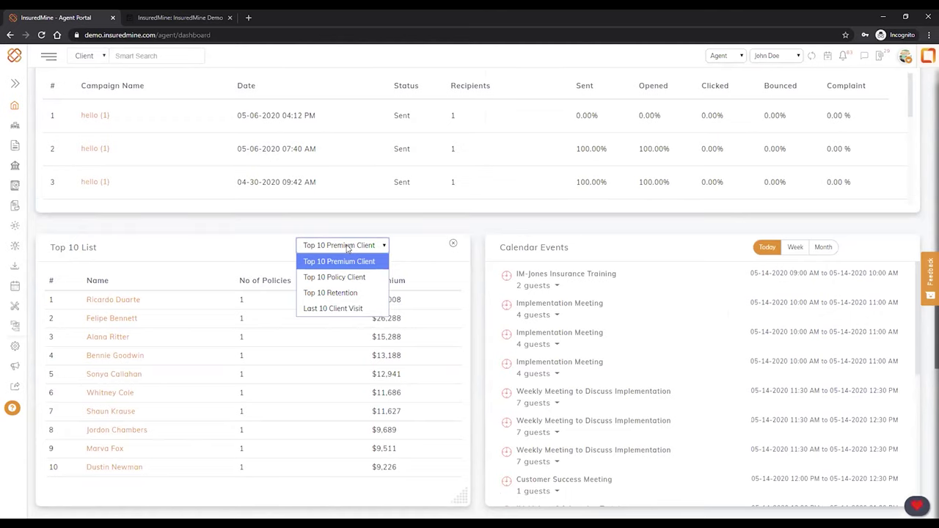
scroll(482, 379, "down", 3)
scroll(491, 501, "down", 3)
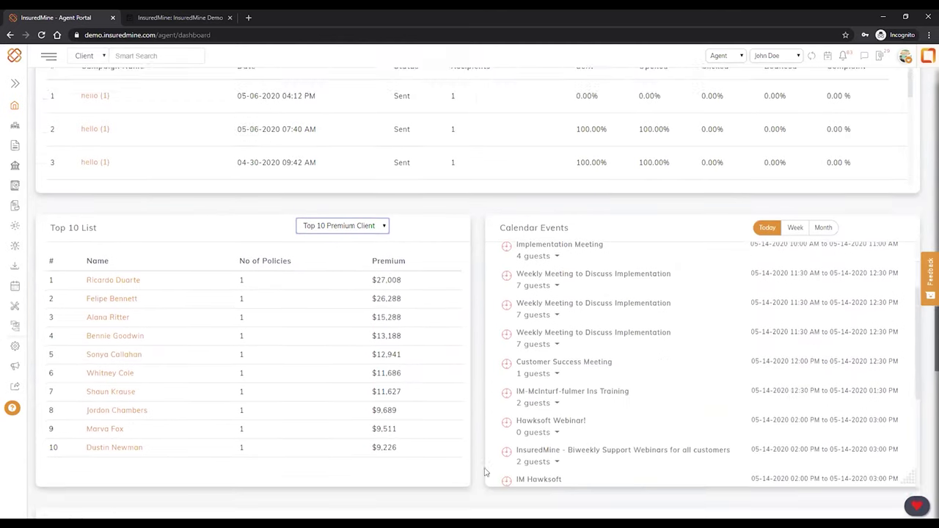
scroll(491, 501, "down", 2)
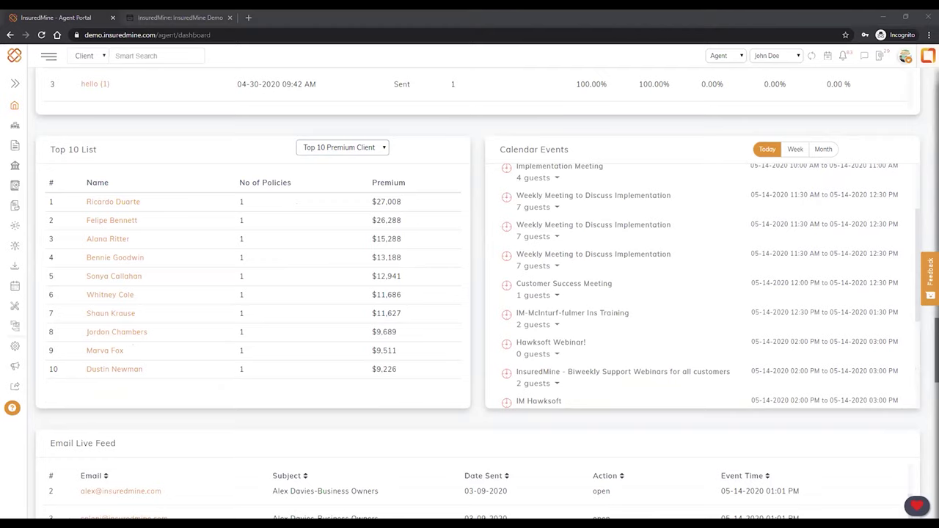
key("alt+Tab")
key("Left")
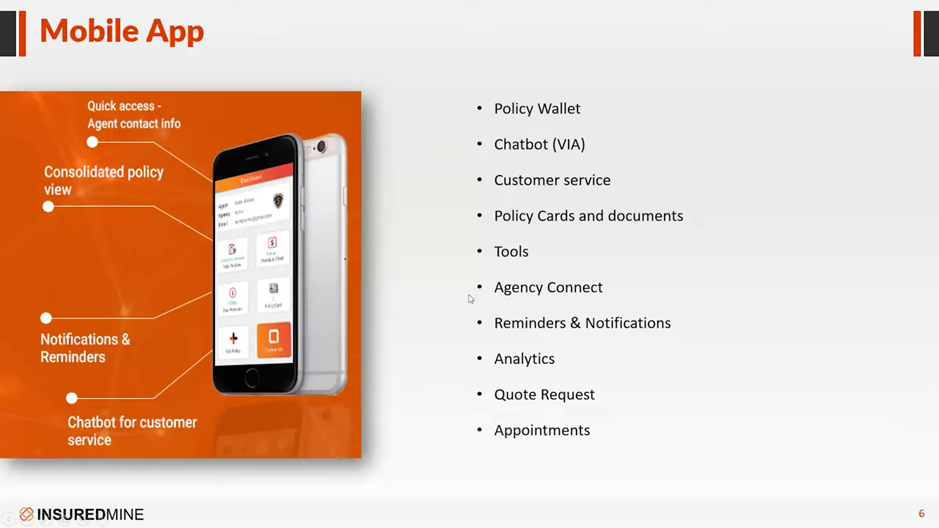
key("Left")
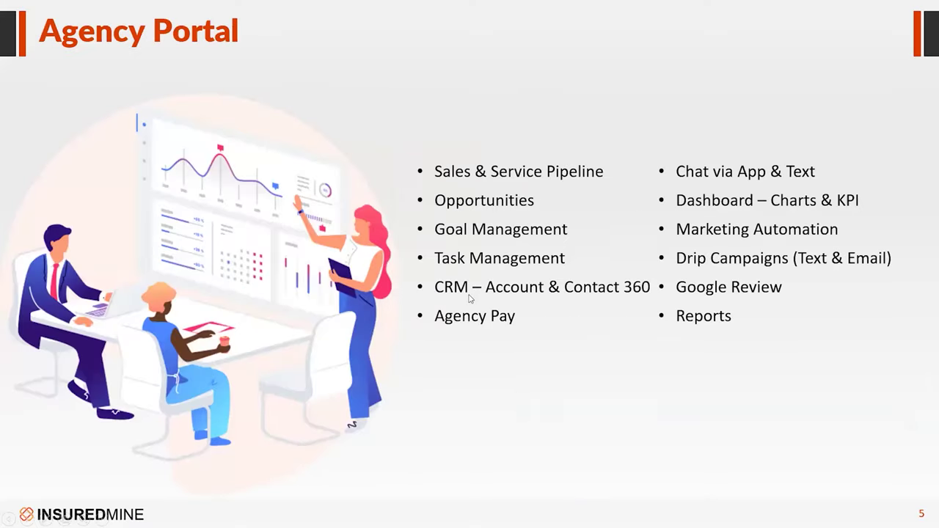
left_click(475, 265)
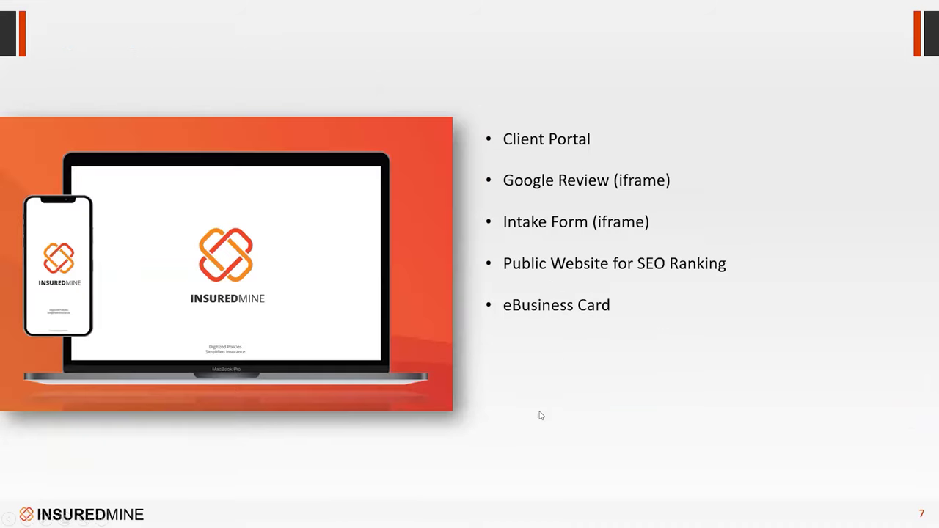
left_click(539, 411)
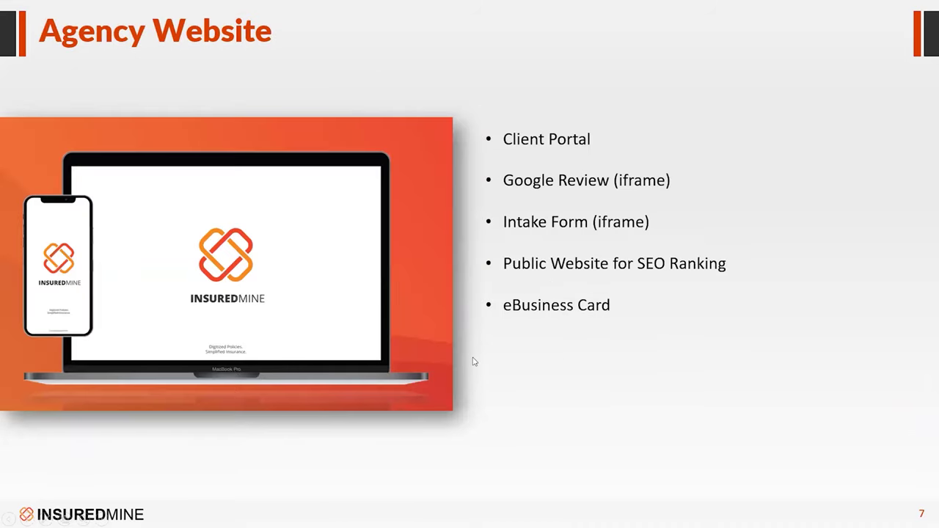